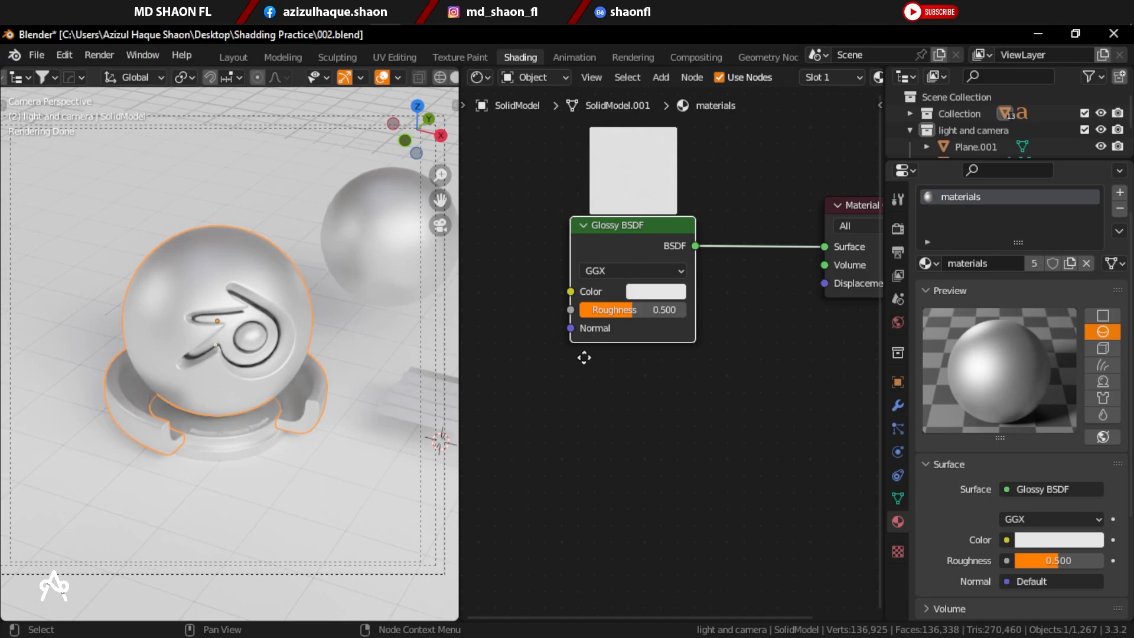
Rearrange the Glossy BSDF and Material Output nodes so they sit close together in the node editor.
{"action": "middle_click_drag", "start_coordinate": [584, 354], "coordinate": [547, 361]}
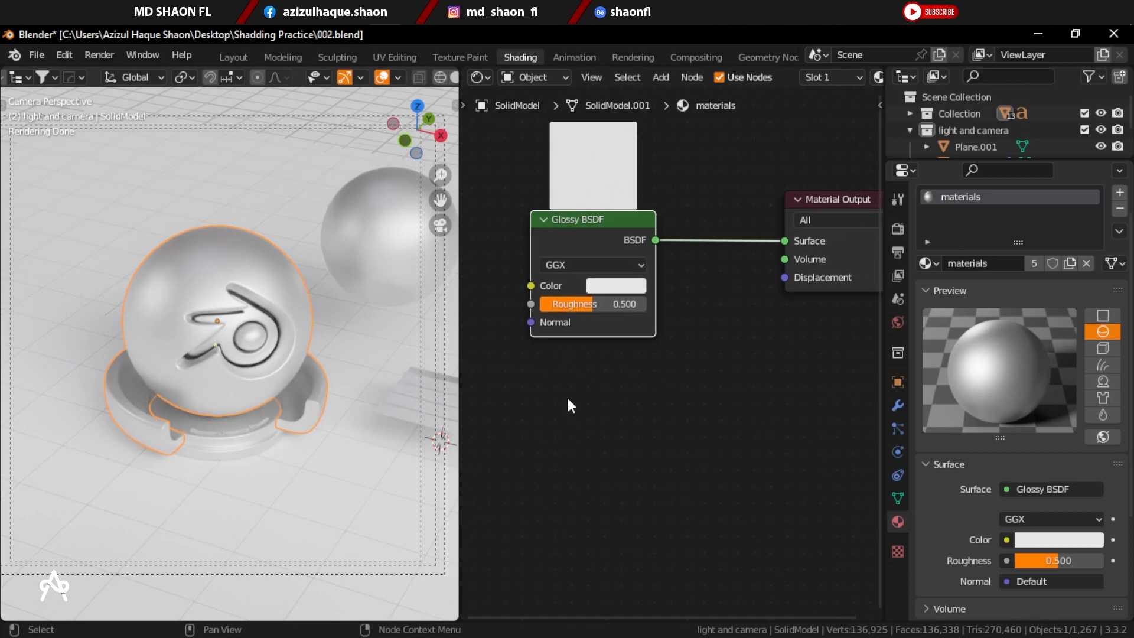
{"action": "left_click_drag", "start_coordinate": [616, 320], "coordinate": [631, 295]}
{"action": "left_click_drag", "start_coordinate": [817, 199], "coordinate": [757, 211]}
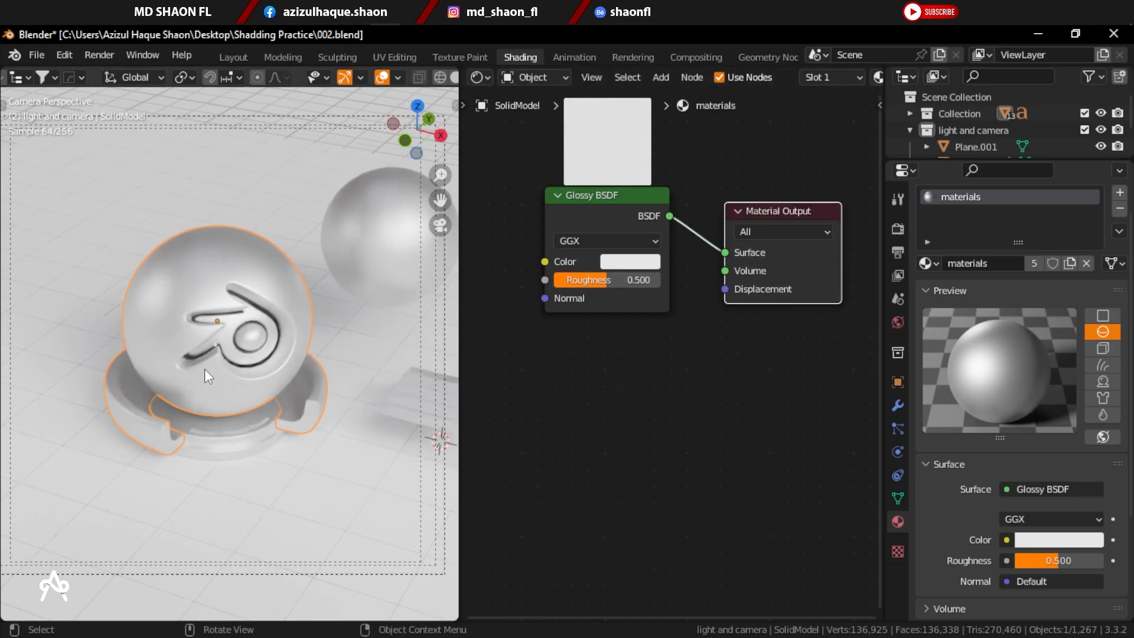
{"action": "scroll", "coordinate": [204, 368], "scroll_direction": "up", "scroll_amount": 2}
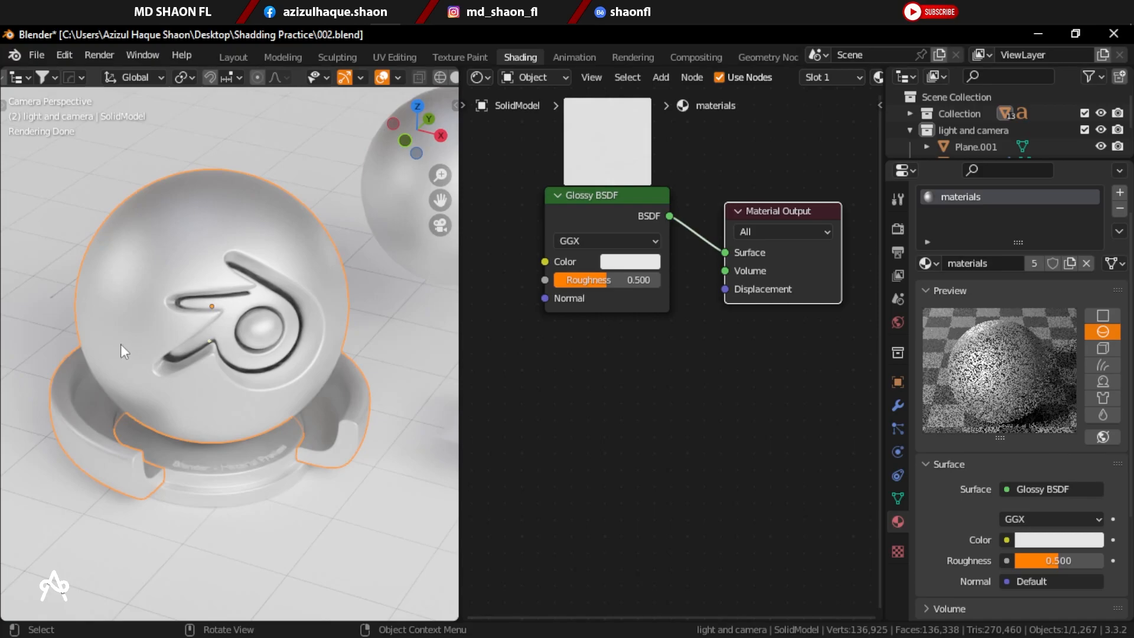
{"action": "scroll", "coordinate": [173, 371], "scroll_direction": "up", "scroll_amount": 2}
{"action": "left_click_drag", "start_coordinate": [583, 189], "coordinate": [538, 220]}
Set the Glossy BSDF node's color to light purple.
{"action": "left_click", "coordinate": [569, 294]}
{"action": "left_click_drag", "start_coordinate": [620, 343], "coordinate": [649, 371]}
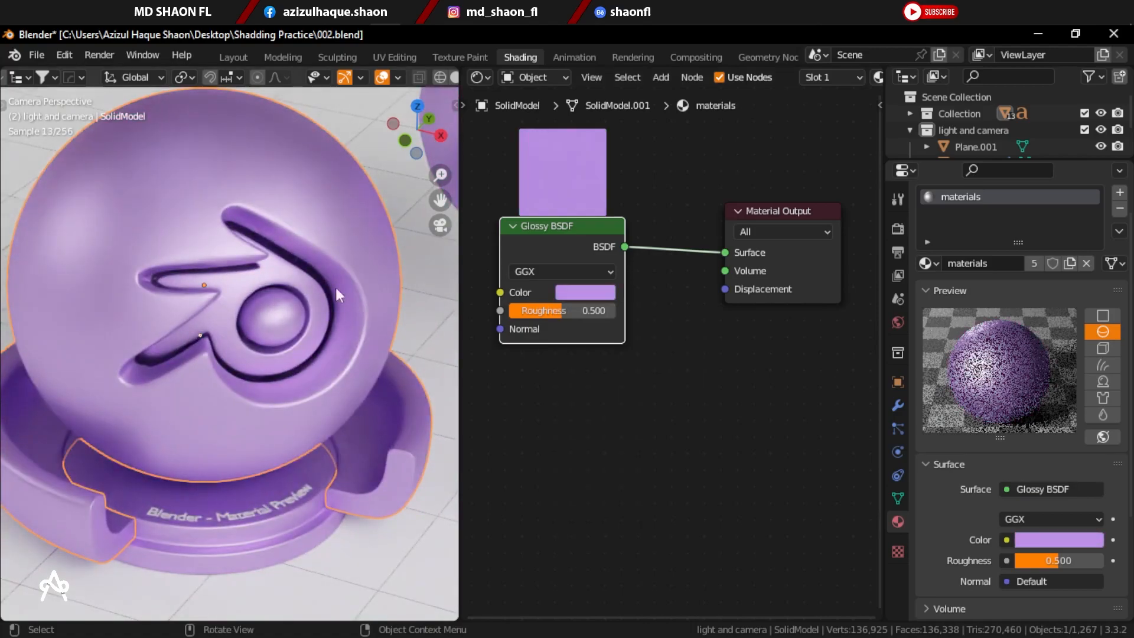
{"action": "middle_click_drag", "start_coordinate": [628, 431], "coordinate": [671, 418]}
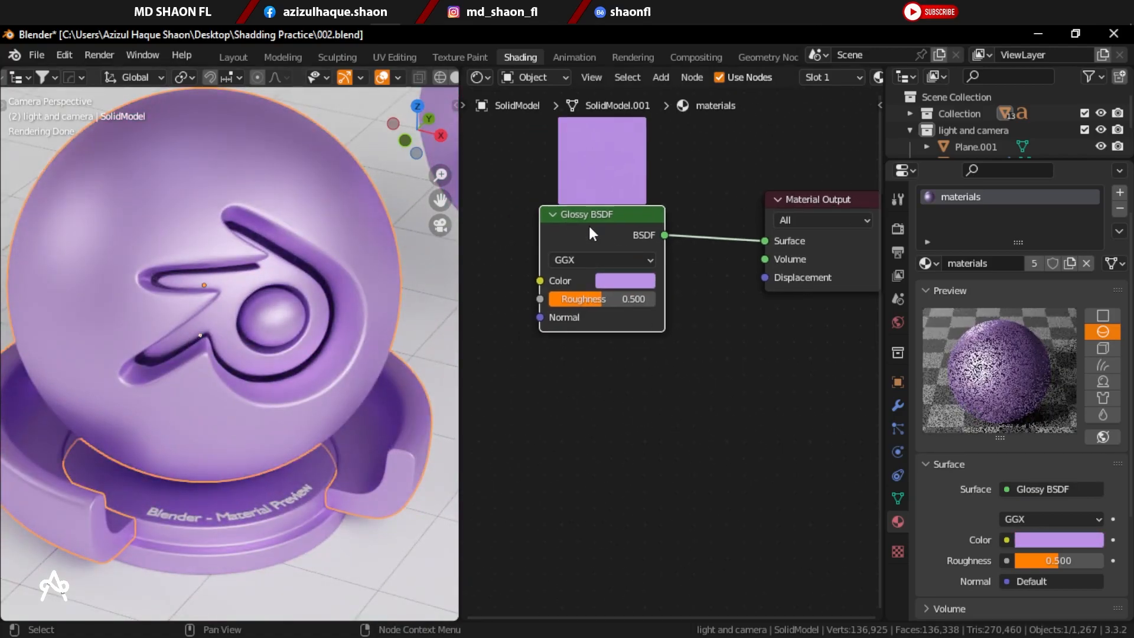
Switch to the sticky note, highlight the listed shader names to review them, and return to Blender.
{"action": "left_click", "coordinate": [294, 14]}
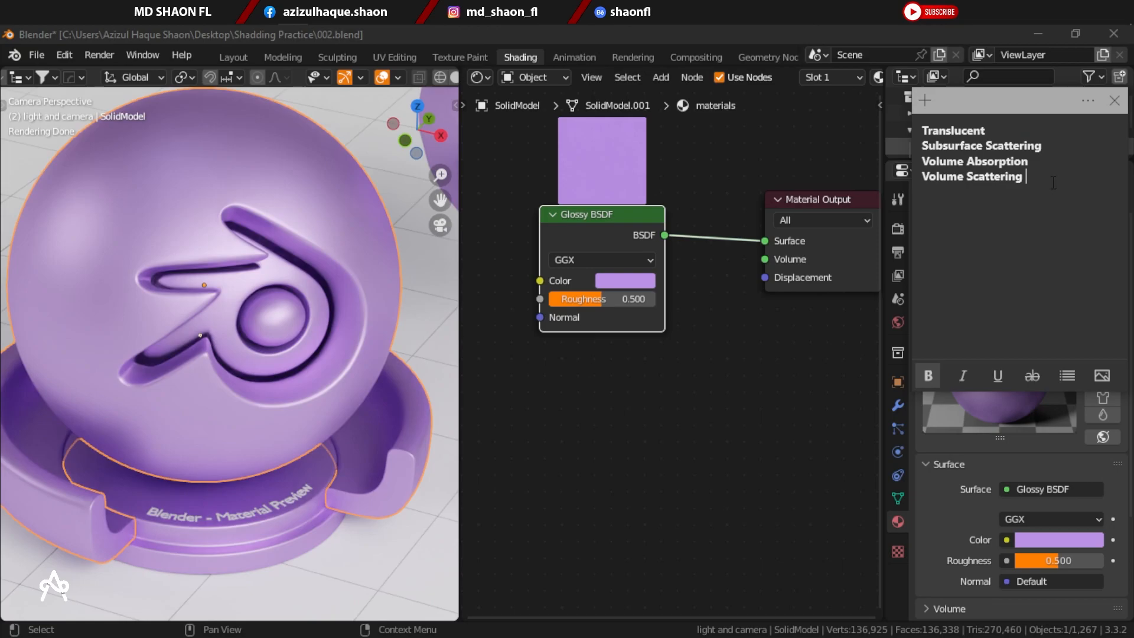
{"action": "left_click_drag", "start_coordinate": [1056, 186], "coordinate": [921, 133]}
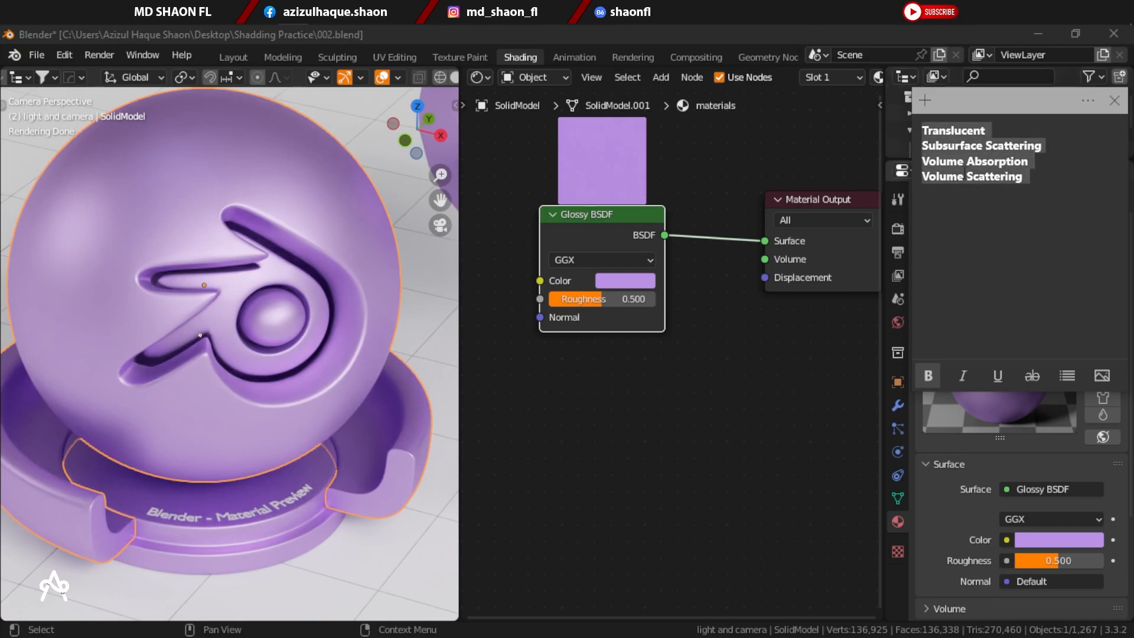
{"action": "left_click", "coordinate": [1078, 186]}
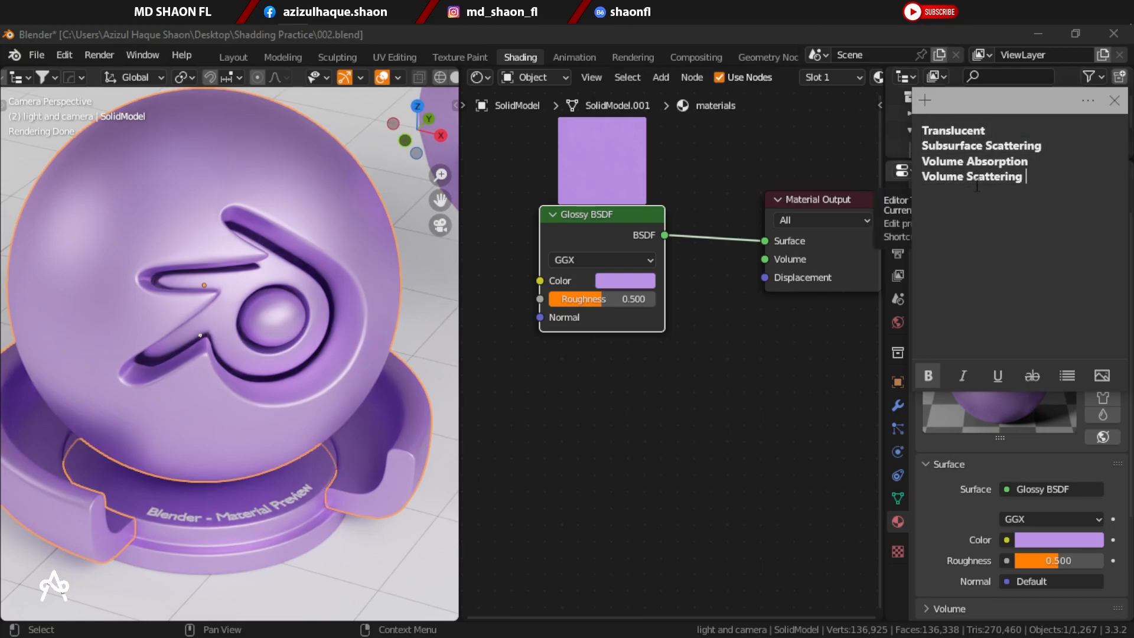
{"action": "left_click", "coordinate": [589, 229]}
{"action": "left_click", "coordinate": [603, 405]}
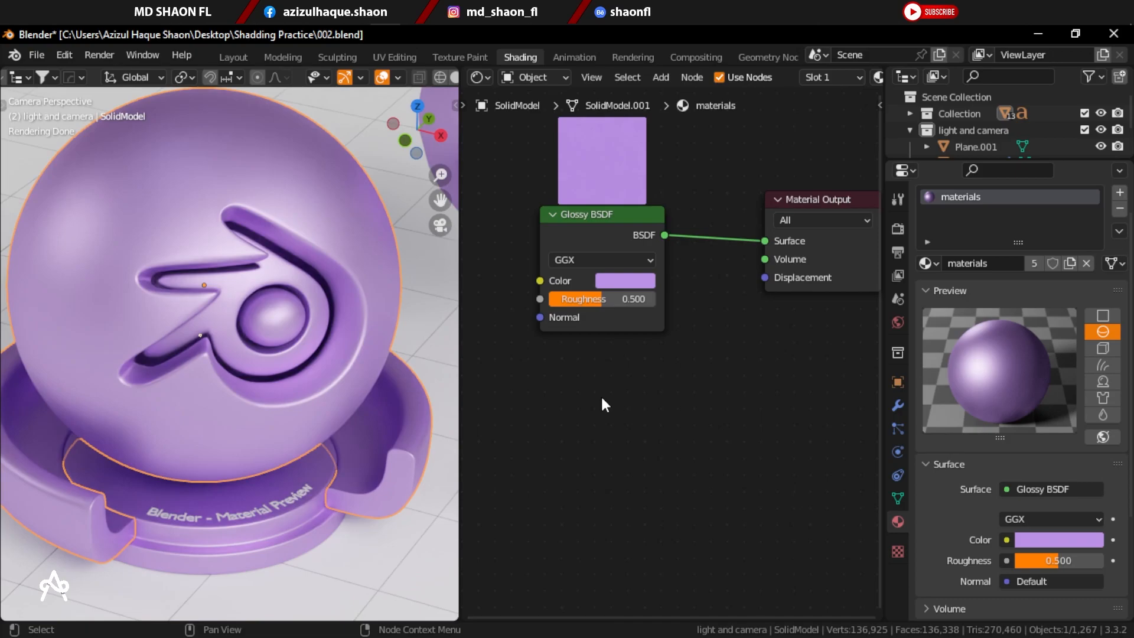
Add a Translucent BSDF shader below the Glossy BSDF and connect it to the Material Output's Surface input.
{"action": "scroll", "coordinate": [601, 392], "scroll_direction": "down", "scroll_amount": 1}
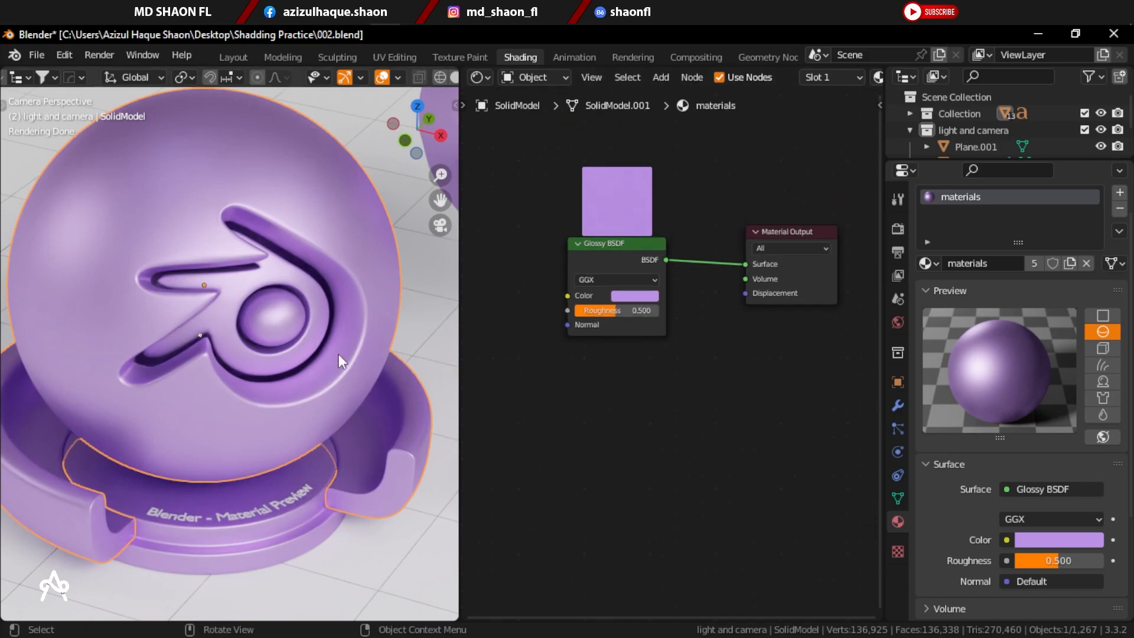
{"action": "scroll", "coordinate": [582, 382], "scroll_direction": "up", "scroll_amount": 1}
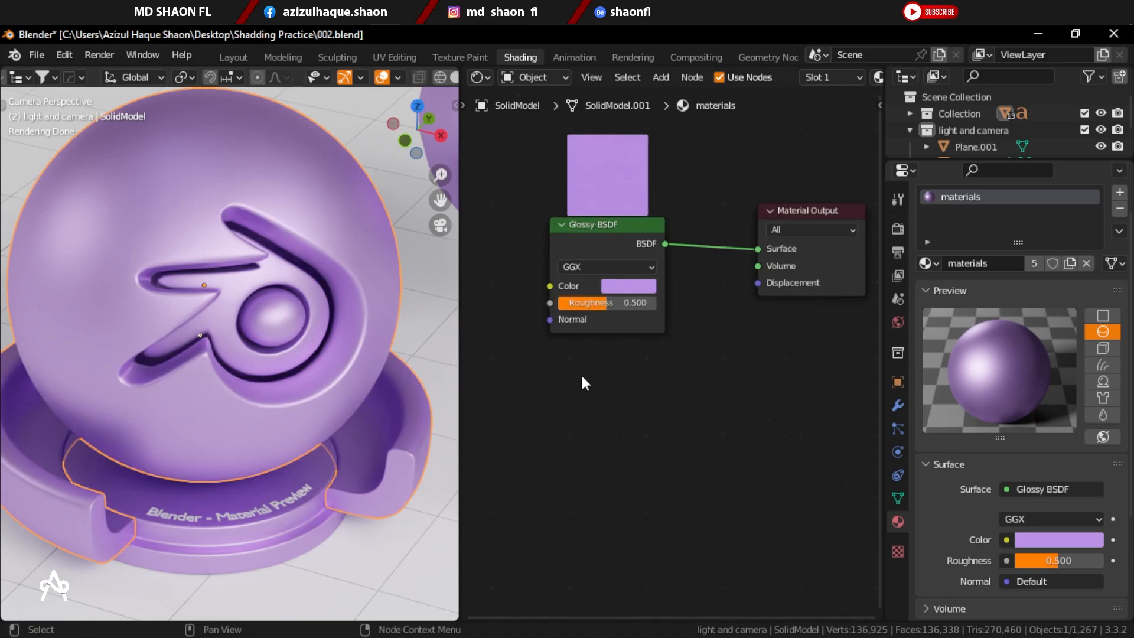
{"action": "scroll", "coordinate": [582, 381], "scroll_direction": "down", "scroll_amount": 1}
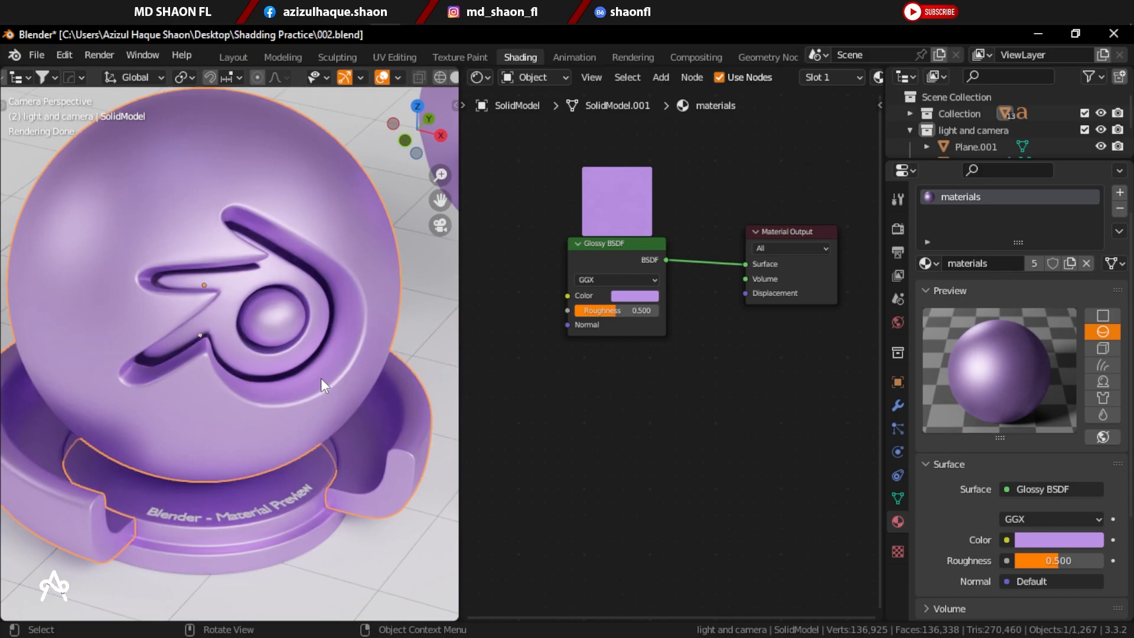
{"action": "scroll", "coordinate": [322, 385], "scroll_direction": "down", "scroll_amount": 2}
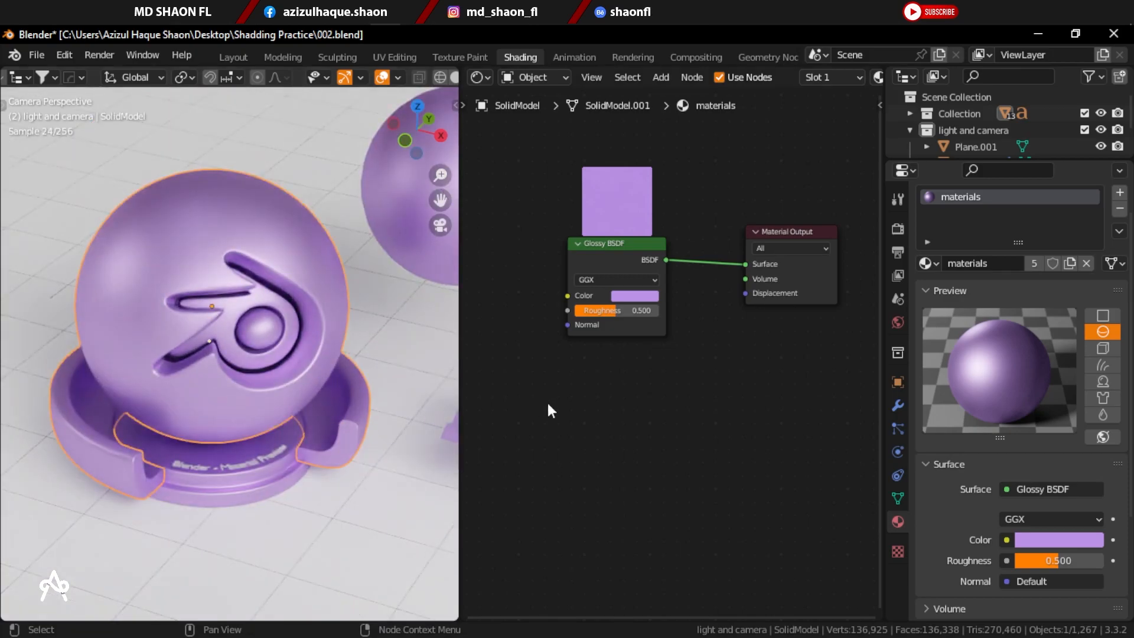
{"action": "key", "text": "shift+a"}
{"action": "mouse_move", "coordinate": [493, 378]}
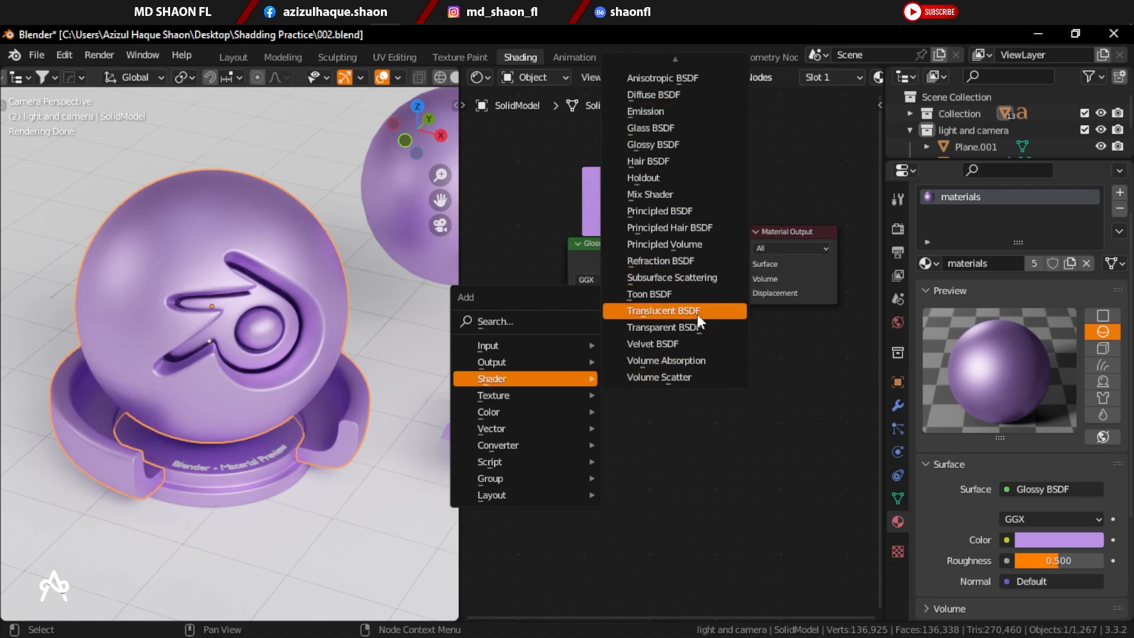
{"action": "left_click", "coordinate": [663, 313]}
{"action": "left_click", "coordinate": [650, 340]}
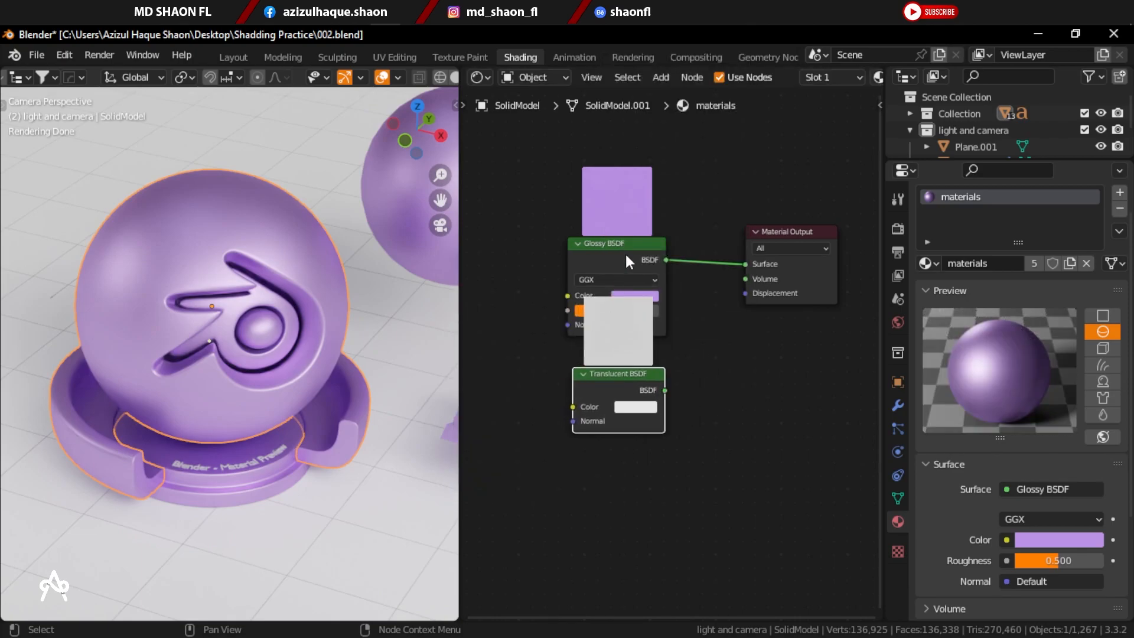
{"action": "left_click_drag", "start_coordinate": [664, 390], "coordinate": [743, 265]}
Reposition the shader nodes with the Translucent BSDF above and the disconnected Glossy BSDF below it.
{"action": "left_click_drag", "start_coordinate": [524, 250], "coordinate": [483, 320]}
{"action": "left_click", "coordinate": [643, 372]}
{"action": "left_click_drag", "start_coordinate": [633, 364], "coordinate": [633, 218]}
{"action": "left_click_drag", "start_coordinate": [509, 308], "coordinate": [620, 430]}
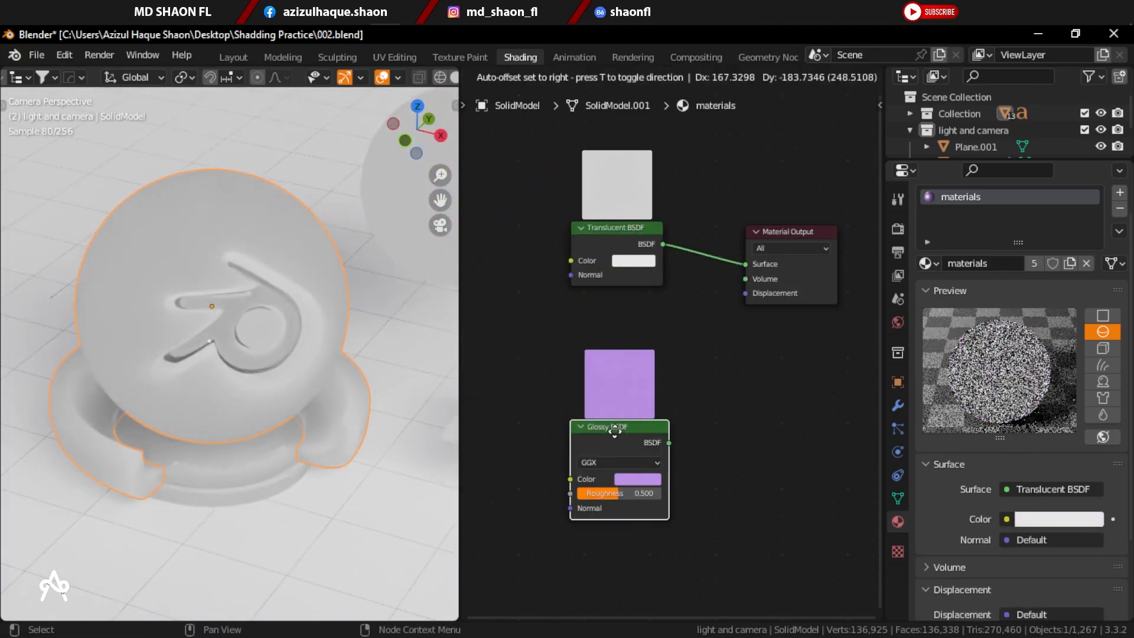
Examine the translucent preview model up close from several angles, ending in the front view.
{"action": "scroll", "coordinate": [216, 330], "scroll_direction": "up", "scroll_amount": 4}
{"action": "middle_click_drag", "start_coordinate": [266, 327], "coordinate": [291, 300]}
{"action": "scroll", "coordinate": [228, 377], "scroll_direction": "up", "scroll_amount": 5}
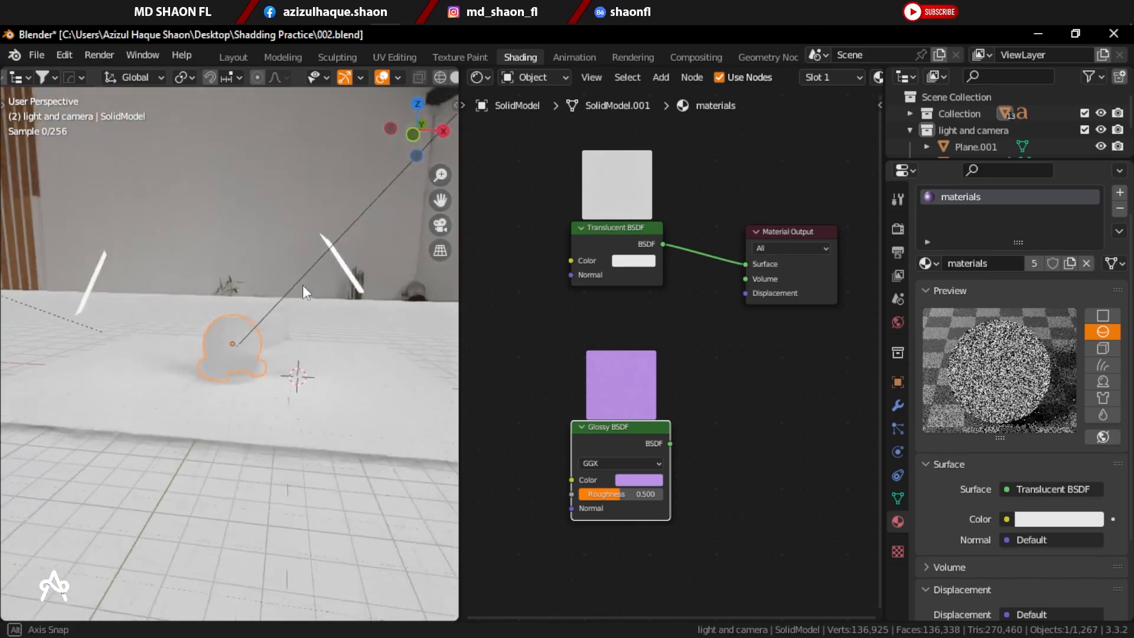
{"action": "scroll", "coordinate": [228, 377], "scroll_direction": "up", "scroll_amount": 6}
{"action": "middle_click_drag", "start_coordinate": [161, 376], "coordinate": [242, 394]}
{"action": "scroll", "coordinate": [215, 385], "scroll_direction": "up", "scroll_amount": 4}
{"action": "scroll", "coordinate": [215, 385], "scroll_direction": "down", "scroll_amount": 7}
{"action": "scroll", "coordinate": [240, 394], "scroll_direction": "up", "scroll_amount": 2}
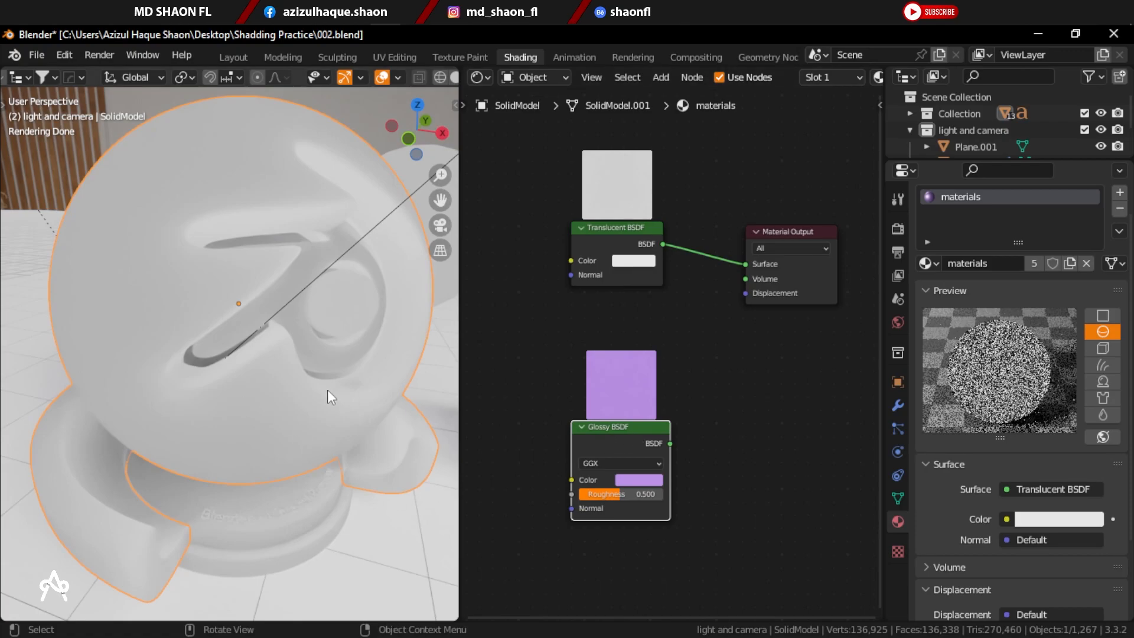
{"action": "scroll", "coordinate": [327, 390], "scroll_direction": "down", "scroll_amount": 4}
{"action": "scroll", "coordinate": [296, 390], "scroll_direction": "up", "scroll_amount": 4}
{"action": "key", "text": "KP_1"}
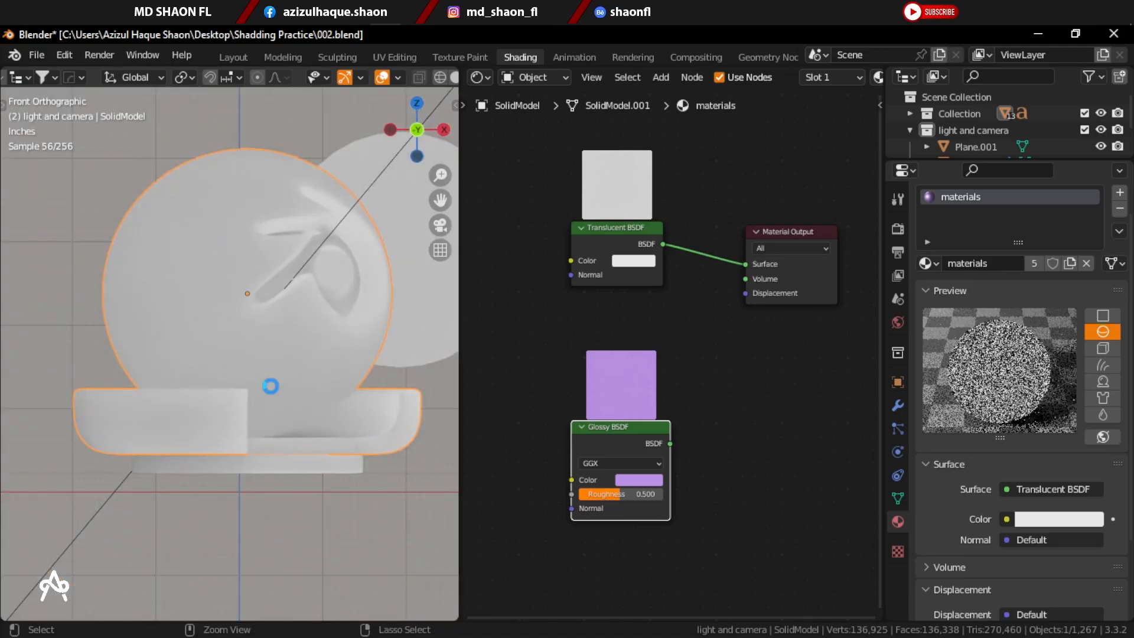
Save the blend file and return to the 002.blend window.
{"action": "key", "text": "ctrl+s"}
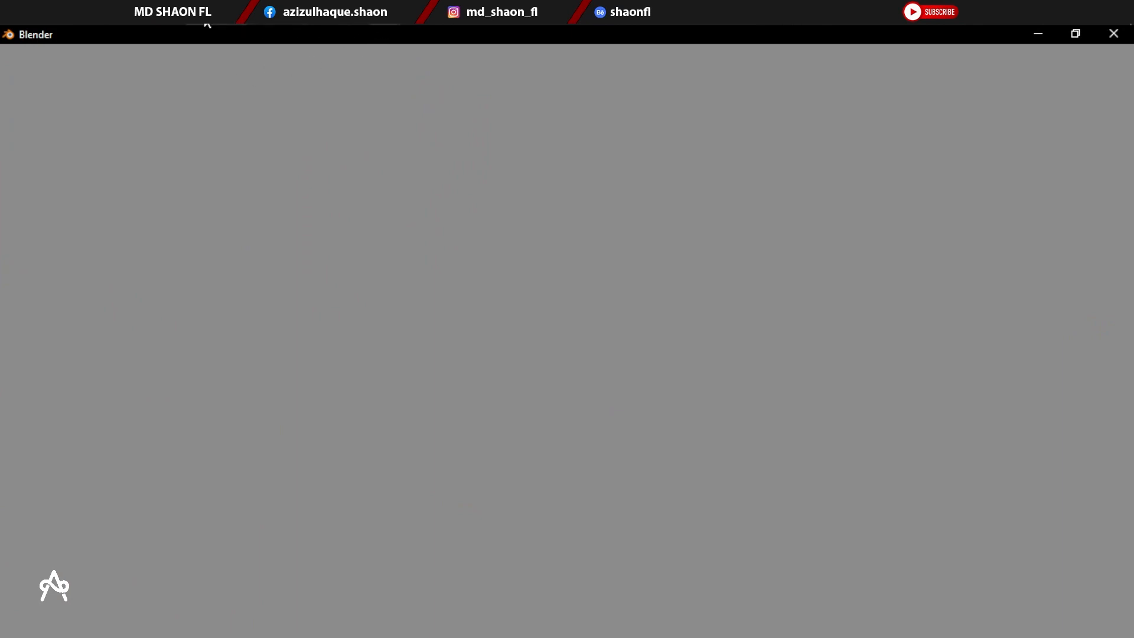
{"action": "mouse_move", "coordinate": [384, 18]}
{"action": "left_click", "coordinate": [265, 69]}
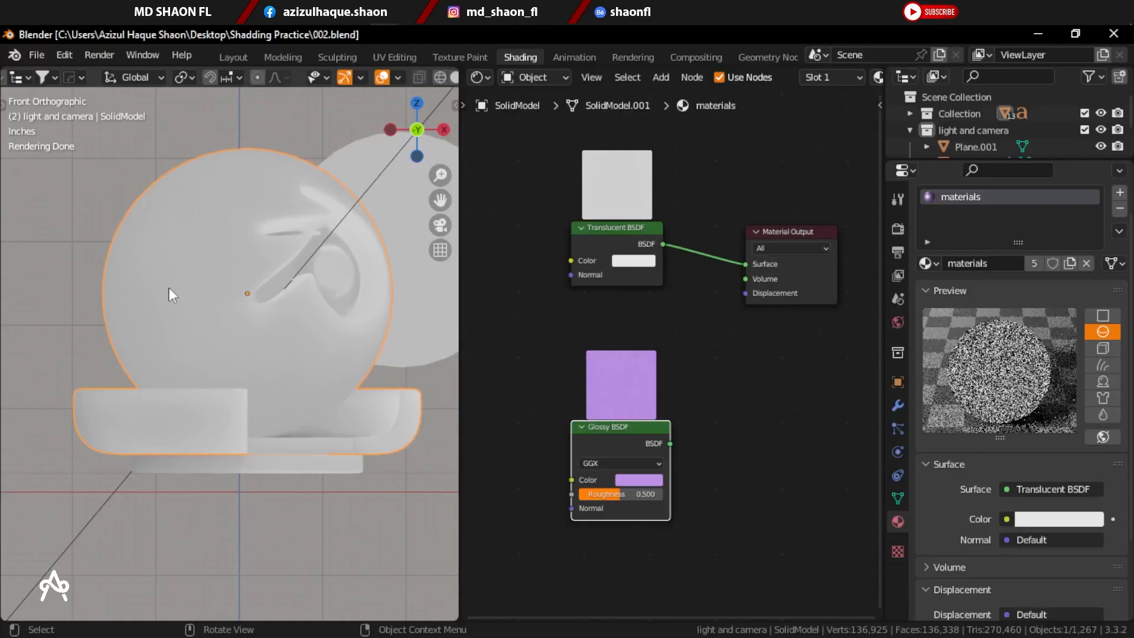
Switch the viewport to solid shading and view the preview model through the camera.
{"action": "key", "text": "z"}
{"action": "left_click", "coordinate": [278, 305]}
{"action": "middle_click_drag", "start_coordinate": [279, 305], "coordinate": [201, 366]}
{"action": "scroll", "coordinate": [201, 367], "scroll_direction": "down", "scroll_amount": 3}
{"action": "key", "text": "KP_0"}
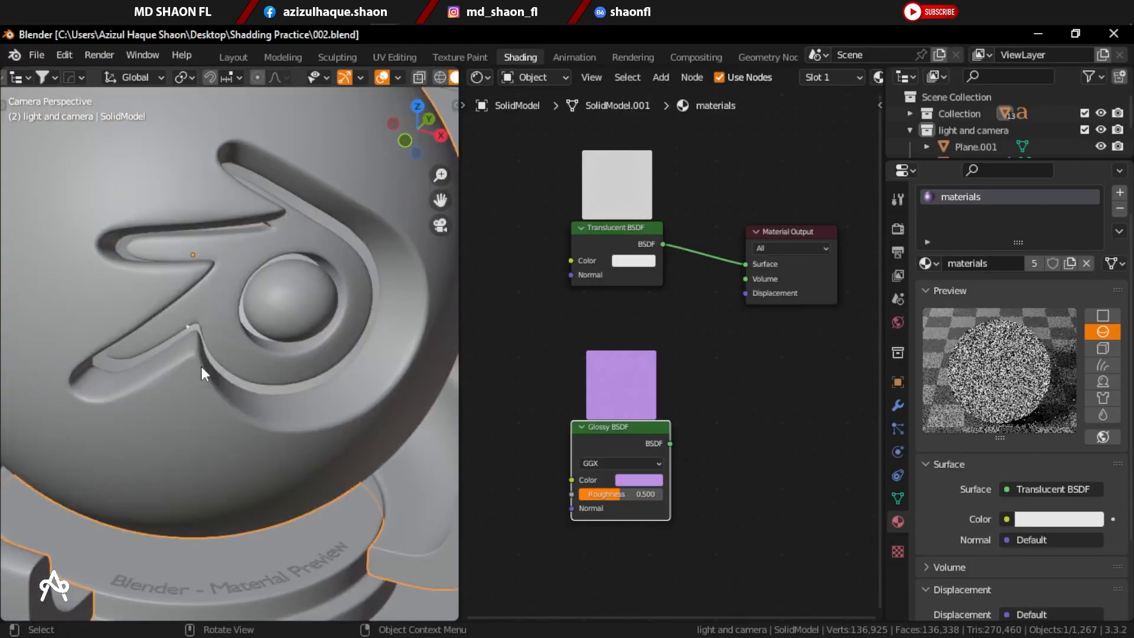
{"action": "scroll", "coordinate": [221, 394], "scroll_direction": "down", "scroll_amount": 2}
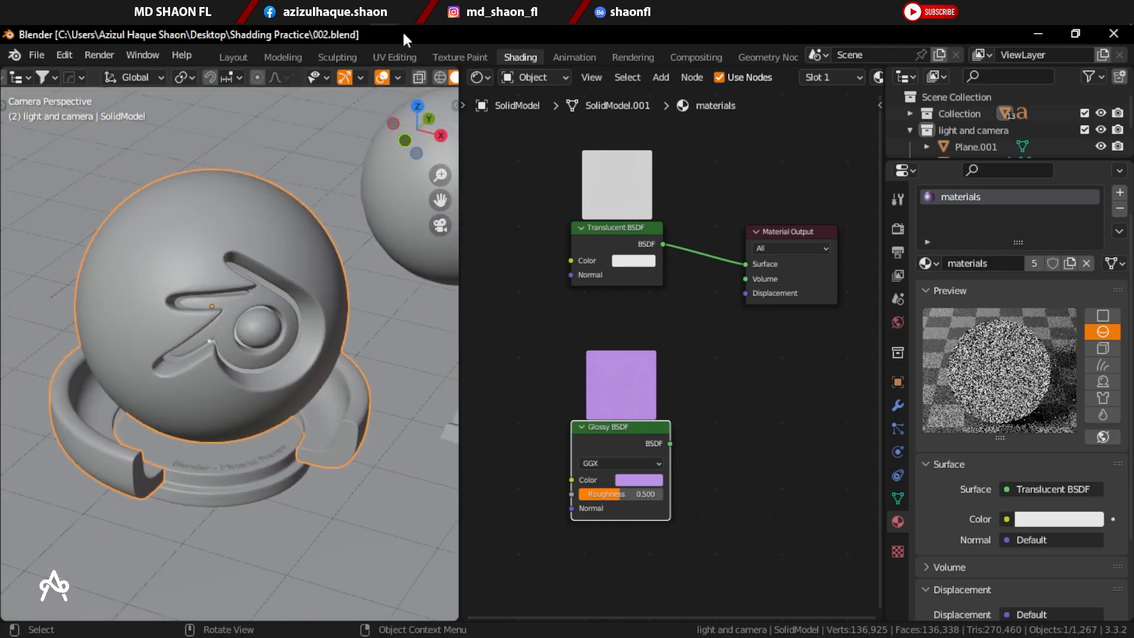
Switch to the second Blender window, dismiss the splash screen and delete all the default objects.
{"action": "mouse_move", "coordinate": [395, 16]}
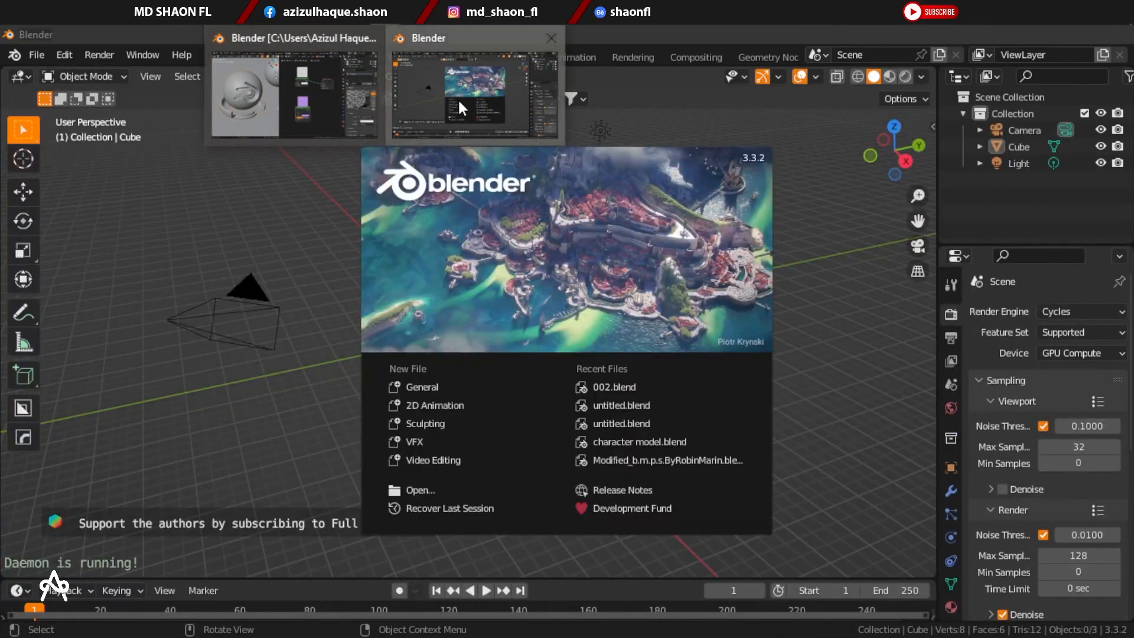
{"action": "left_click", "coordinate": [459, 98]}
{"action": "left_click", "coordinate": [282, 169]}
{"action": "key", "text": "a"}
{"action": "key", "text": "x"}
{"action": "left_click", "coordinate": [282, 181]}
Add a plane at the world origin and scale it up.
{"action": "key", "text": "shift+a"}
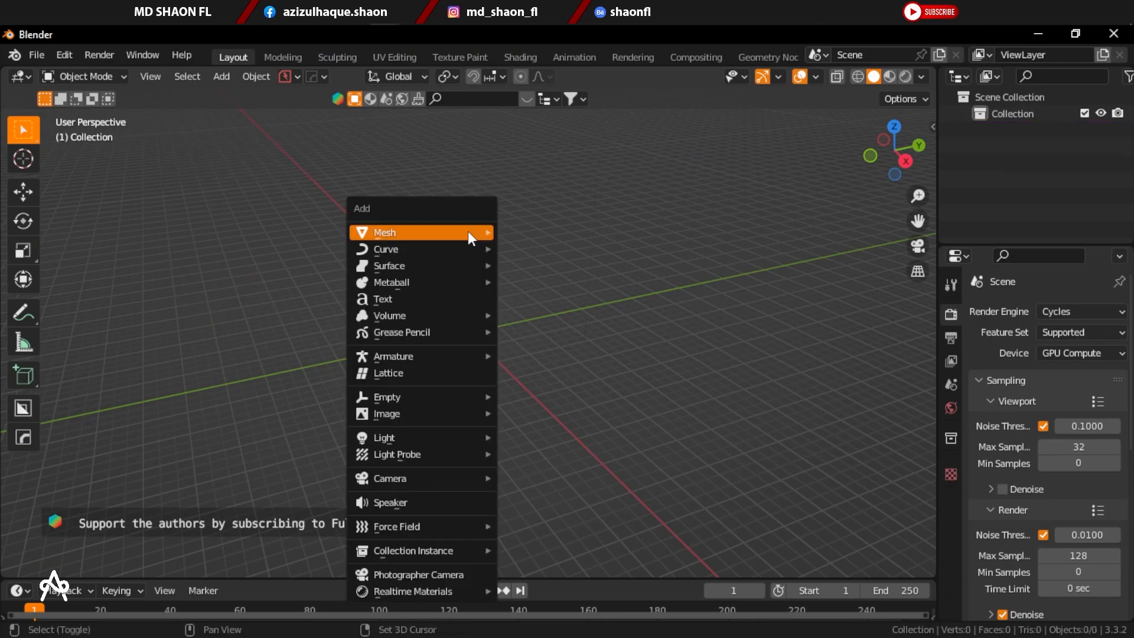
{"action": "mouse_move", "coordinate": [468, 232]}
{"action": "left_click", "coordinate": [533, 232]}
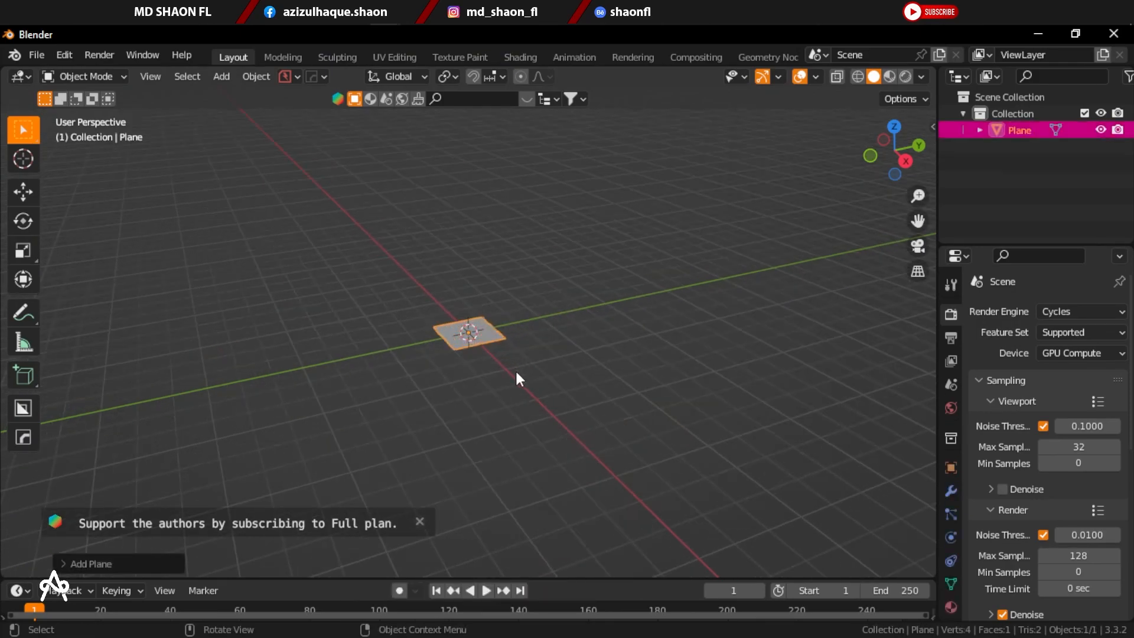
{"action": "key", "text": "s"}
{"action": "left_click", "coordinate": [511, 340]}
Raise the plane along the Z axis so it floats above the world origin.
{"action": "key", "text": "g"}
{"action": "key", "text": "z"}
{"action": "left_click", "coordinate": [502, 200]}
{"action": "middle_click_drag", "start_coordinate": [528, 251], "coordinate": [535, 309], "text": "shift"}
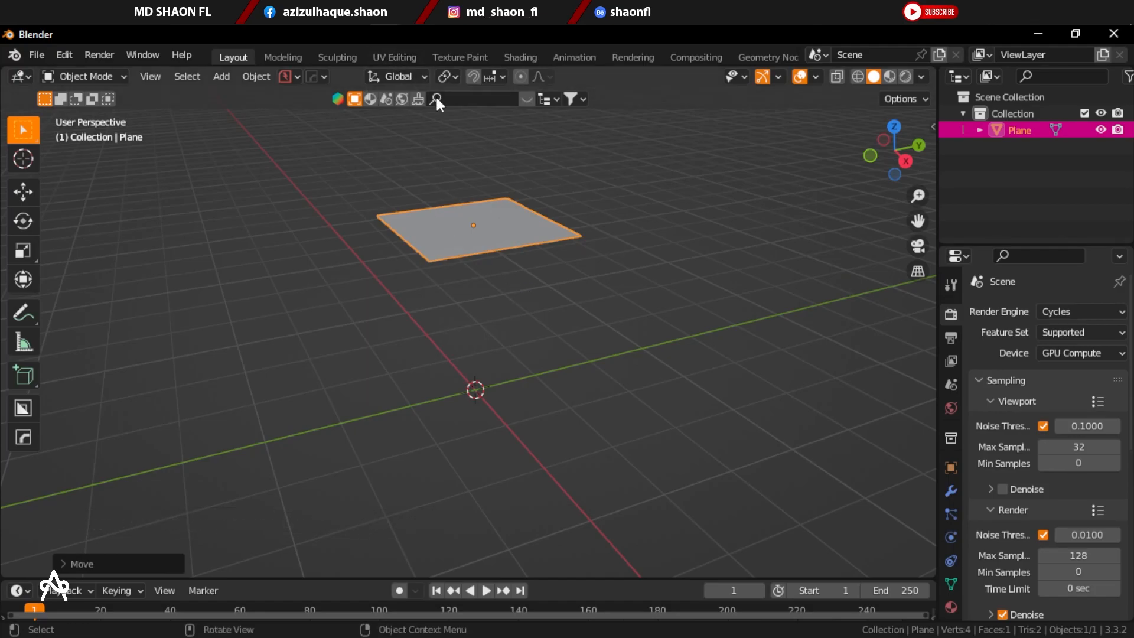
Go to the Shading workspace and create a new material for the plane.
{"action": "left_click", "coordinate": [511, 56]}
{"action": "scroll", "coordinate": [238, 353], "scroll_direction": "up", "scroll_amount": 5}
{"action": "middle_click_drag", "start_coordinate": [238, 354], "coordinate": [511, 278]}
{"action": "left_click", "coordinate": [855, 77]}
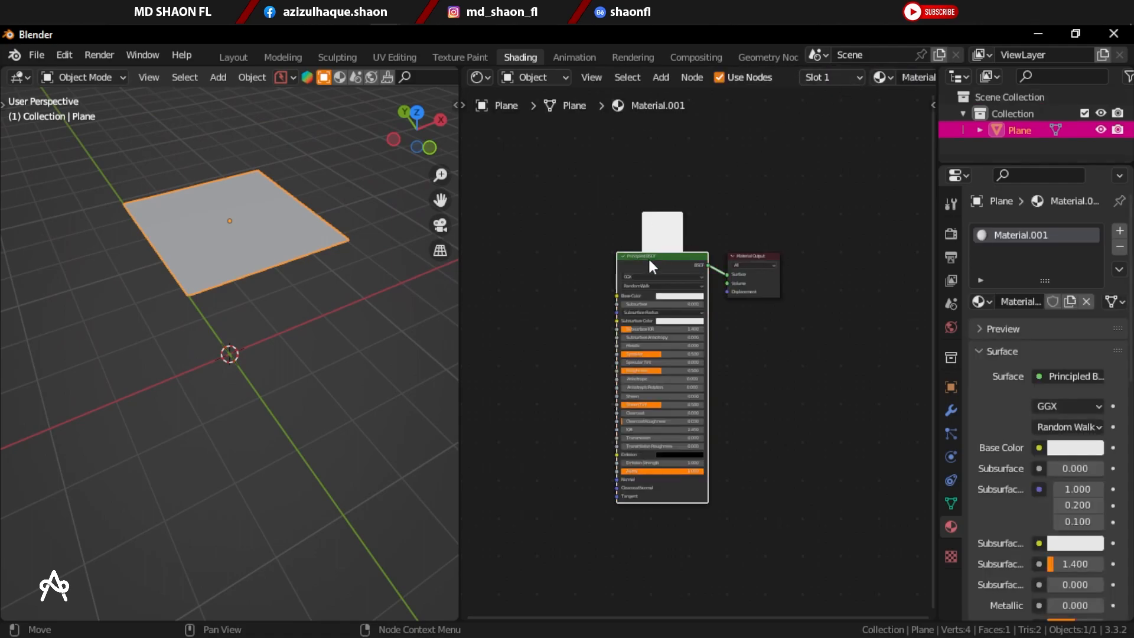
Replace the plane material's Principled BSDF with a Translucent BSDF connected to the Material Output's Surface input.
{"action": "key", "text": "x"}
{"action": "scroll", "coordinate": [644, 272], "scroll_direction": "up", "scroll_amount": 3}
{"action": "middle_click_drag", "start_coordinate": [646, 267], "coordinate": [650, 335], "text": "shift"}
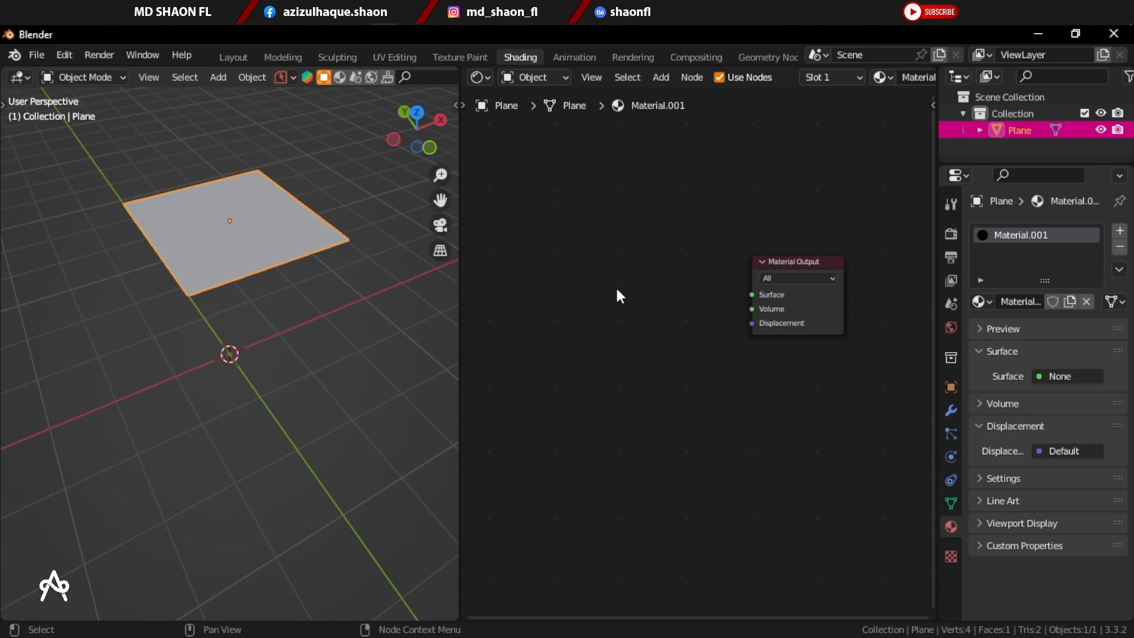
{"action": "key", "text": "shift+a"}
{"action": "mouse_move", "coordinate": [548, 346]}
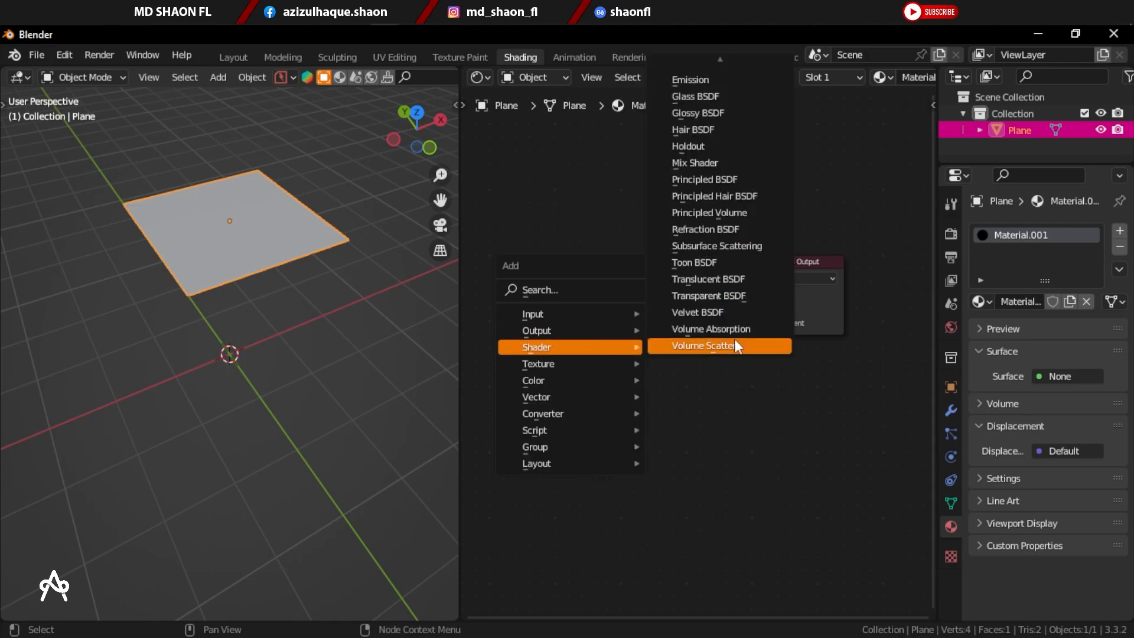
{"action": "left_click", "coordinate": [706, 279]}
{"action": "left_click", "coordinate": [550, 287]}
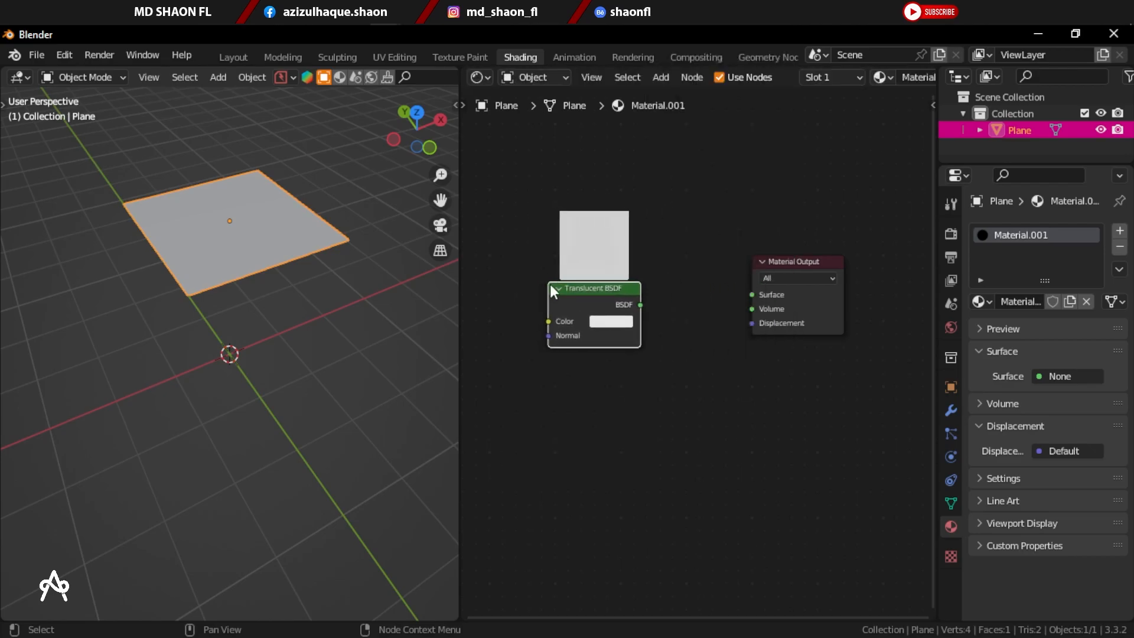
{"action": "left_click_drag", "start_coordinate": [640, 305], "coordinate": [752, 295]}
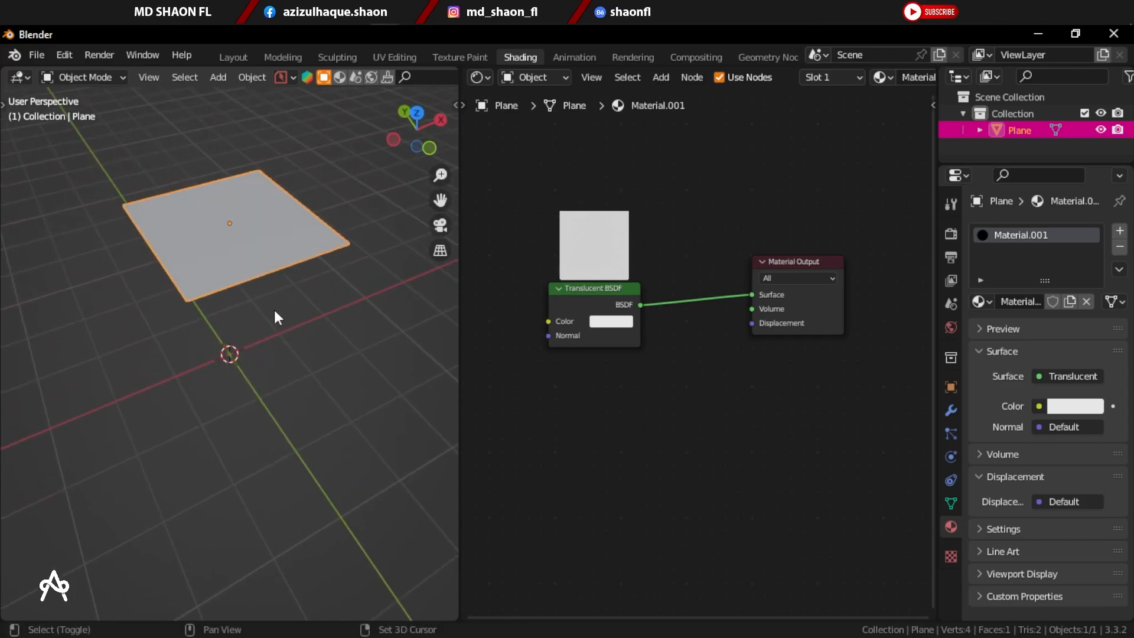
Switch the viewport to rendered shading and deselect the plane.
{"action": "key", "text": "z"}
{"action": "left_click", "coordinate": [292, 324]}
{"action": "mouse_move", "coordinate": [292, 321]}
{"action": "middle_mouse_down"}
{"action": "mouse_move", "coordinate": [288, 168]}
{"action": "mouse_move", "coordinate": [300, 320]}
{"action": "mouse_move", "coordinate": [304, 264]}
{"action": "middle_mouse_up"}
{"action": "left_click", "coordinate": [307, 348]}
{"action": "middle_click_drag", "start_coordinate": [290, 301], "coordinate": [291, 375], "text": "shift"}
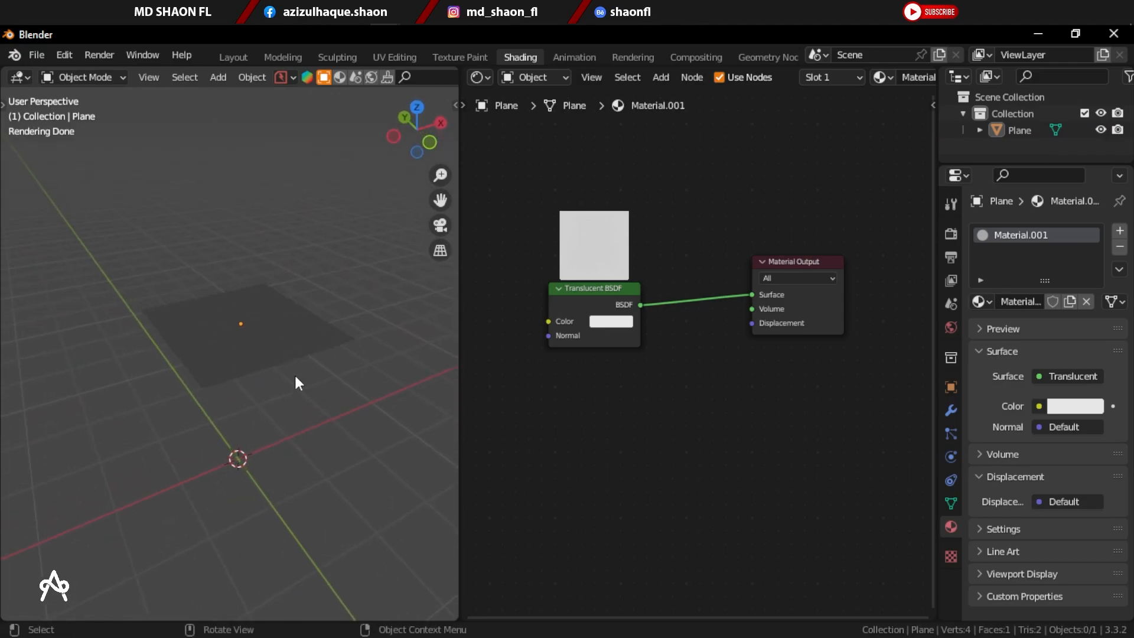
Add a second plane at the world origin and scale it up about 8.8 times as a floor.
{"action": "key", "text": "shift+a"}
{"action": "mouse_move", "coordinate": [327, 256]}
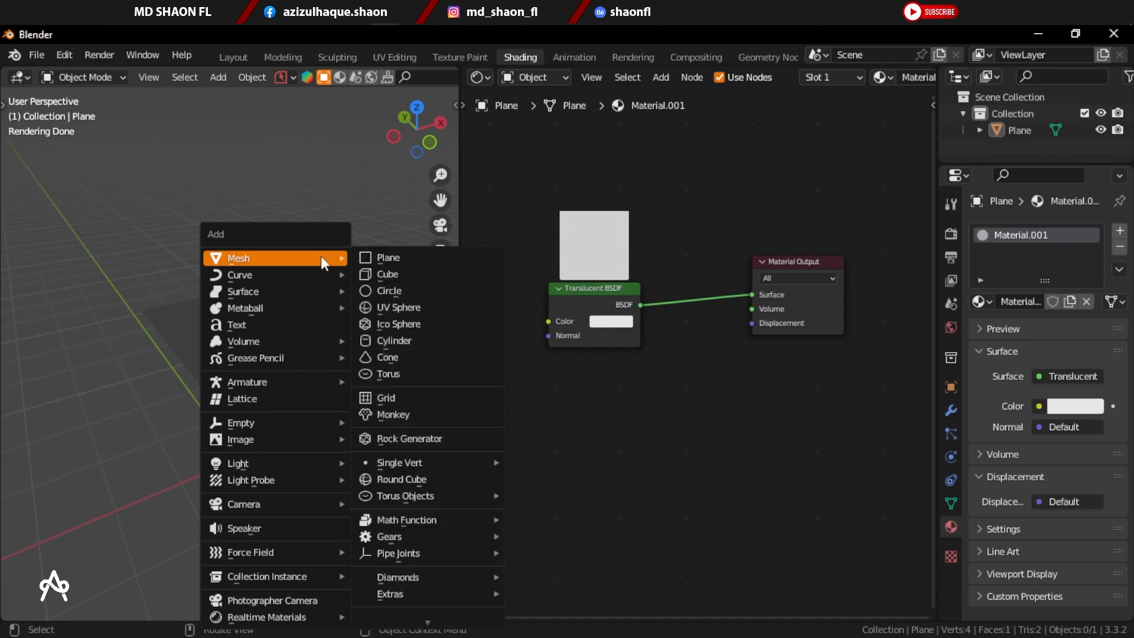
{"action": "left_click", "coordinate": [390, 257]}
{"action": "key", "text": "s"}
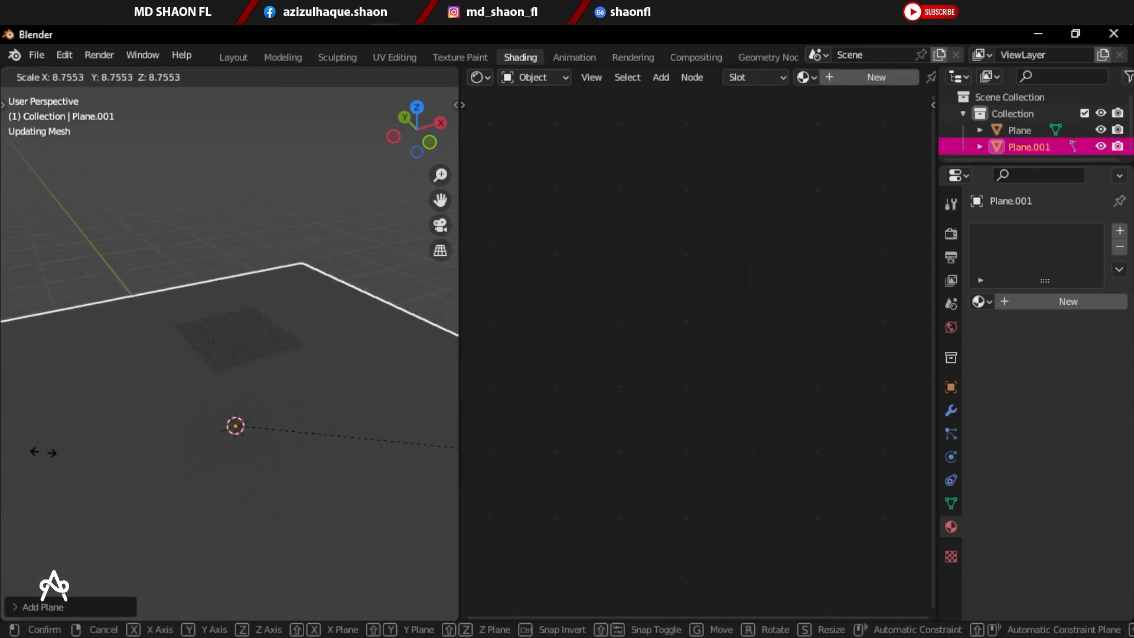
{"action": "left_click", "coordinate": [45, 451]}
Add a UV sphere, raise it along the Z axis and scale it down to fit below the translucent plane.
{"action": "key", "text": "shift+a"}
{"action": "mouse_move", "coordinate": [148, 258]}
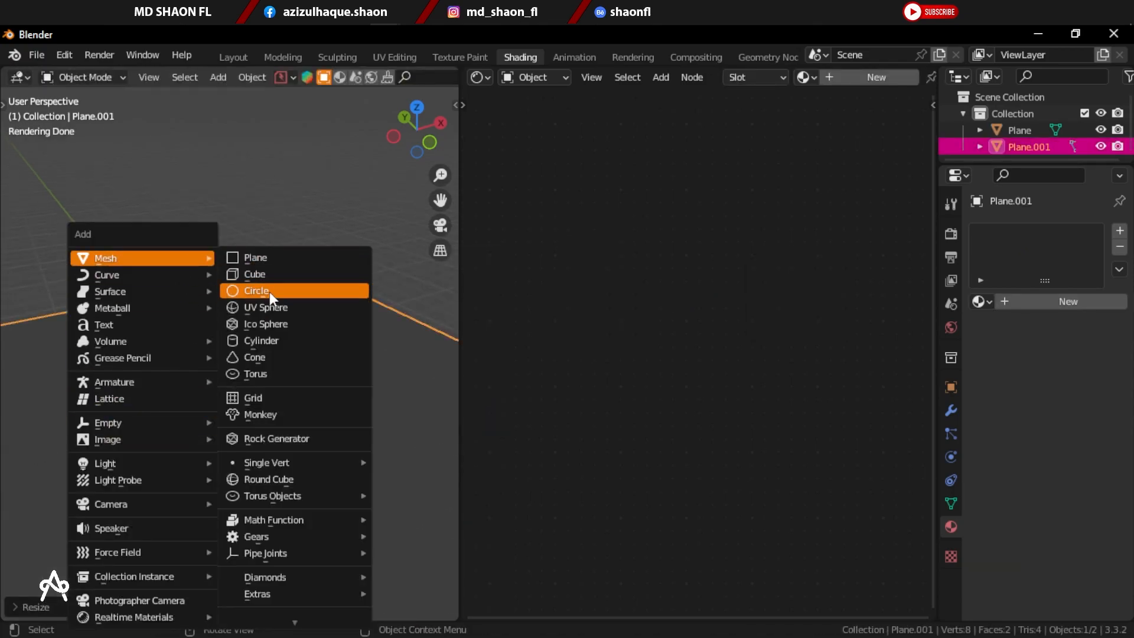
{"action": "left_click", "coordinate": [266, 308]}
{"action": "key", "text": "g"}
{"action": "key", "text": "z"}
{"action": "left_click", "coordinate": [289, 429]}
{"action": "key", "text": "s"}
{"action": "left_click", "coordinate": [255, 437]}
In front view, move the sphere along the Z axis so it rests on the floor plane.
{"action": "key", "text": "KP_1"}
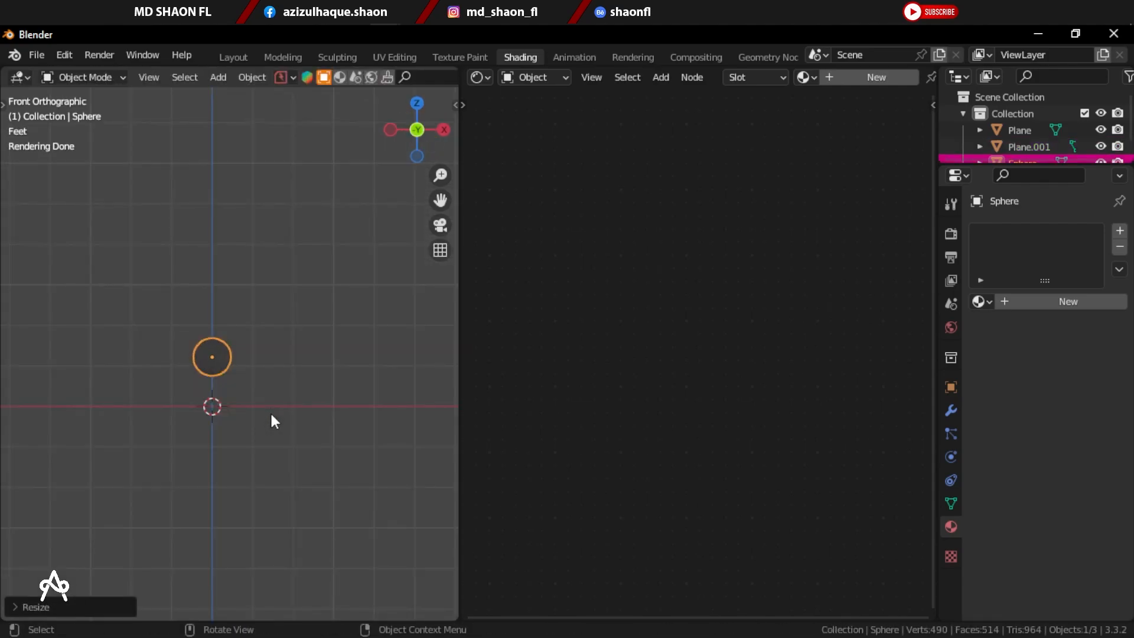
{"action": "scroll", "coordinate": [272, 418], "scroll_direction": "up", "scroll_amount": 5}
{"action": "key", "text": "g"}
{"action": "key", "text": "z"}
{"action": "left_click", "coordinate": [211, 438]}
Add an area light and raise it along the Z axis to just below the translucent plane.
{"action": "middle_click_drag", "start_coordinate": [260, 395], "coordinate": [255, 359]}
{"action": "left_click", "coordinate": [233, 316]}
{"action": "scroll", "coordinate": [235, 325], "scroll_direction": "up", "scroll_amount": 3}
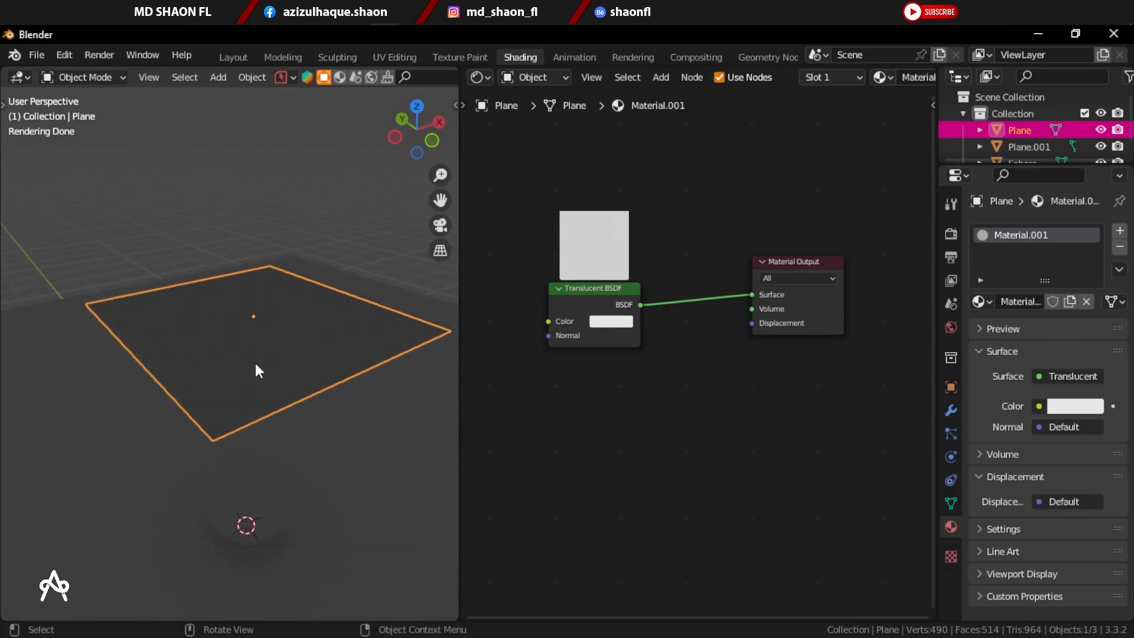
{"action": "key", "text": "shift+a"}
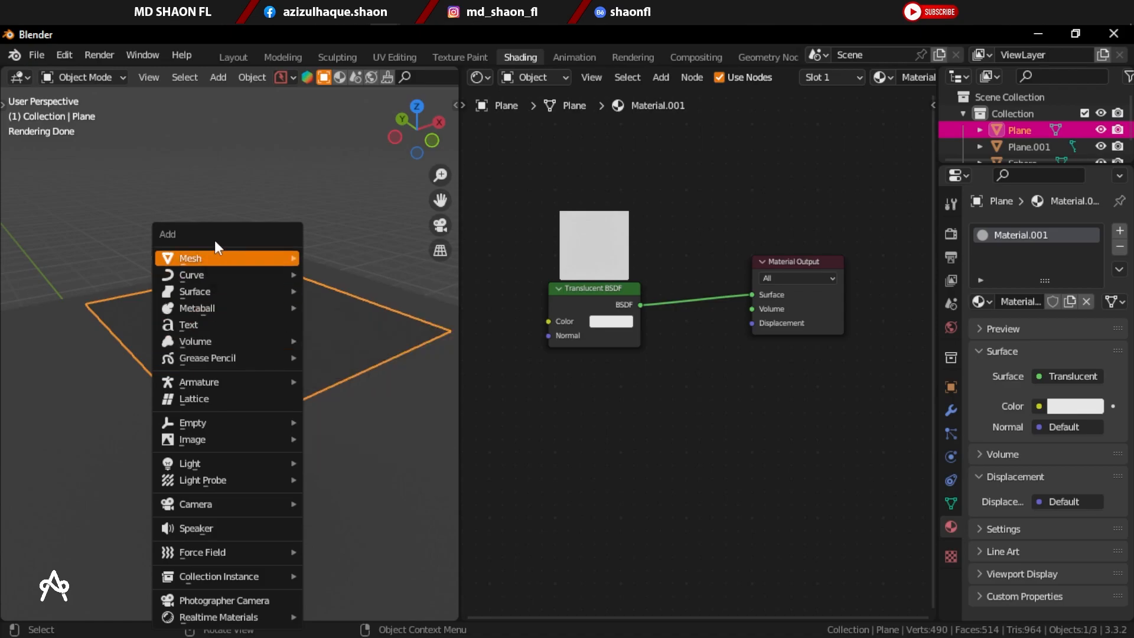
{"action": "mouse_move", "coordinate": [221, 261]}
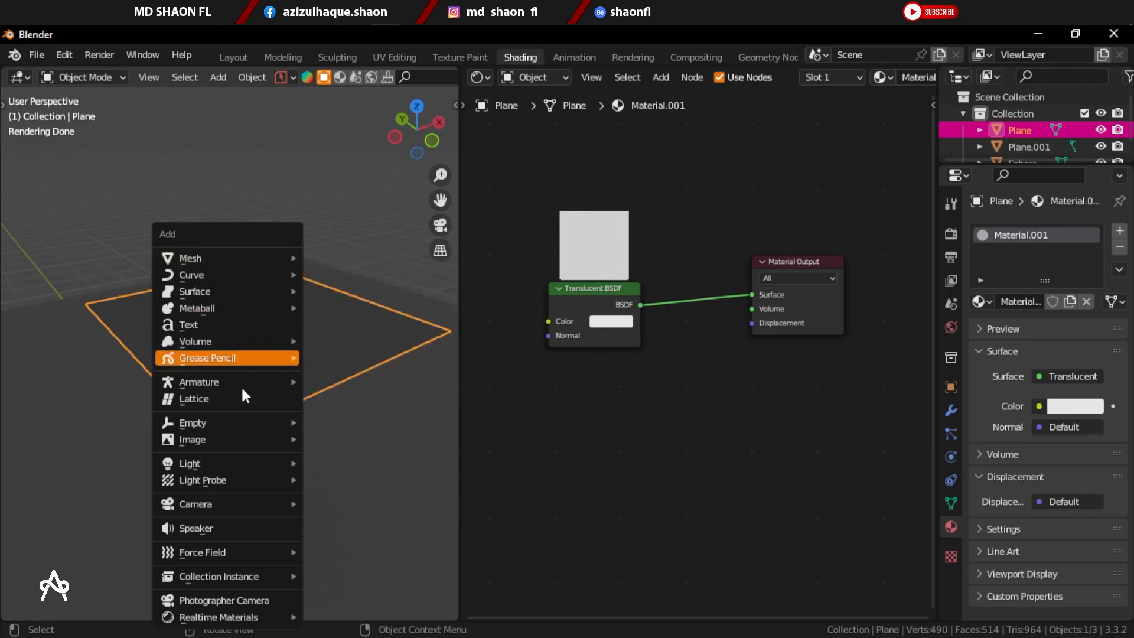
{"action": "mouse_move", "coordinate": [188, 469]}
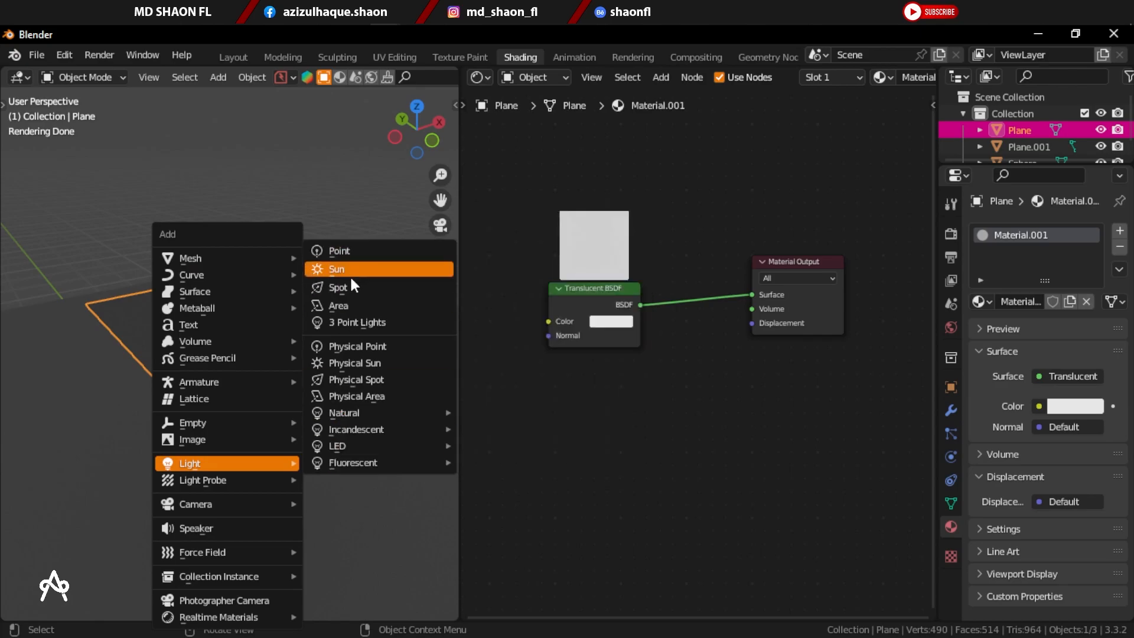
{"action": "left_click", "coordinate": [340, 306]}
{"action": "key", "text": "g"}
{"action": "key", "text": "z"}
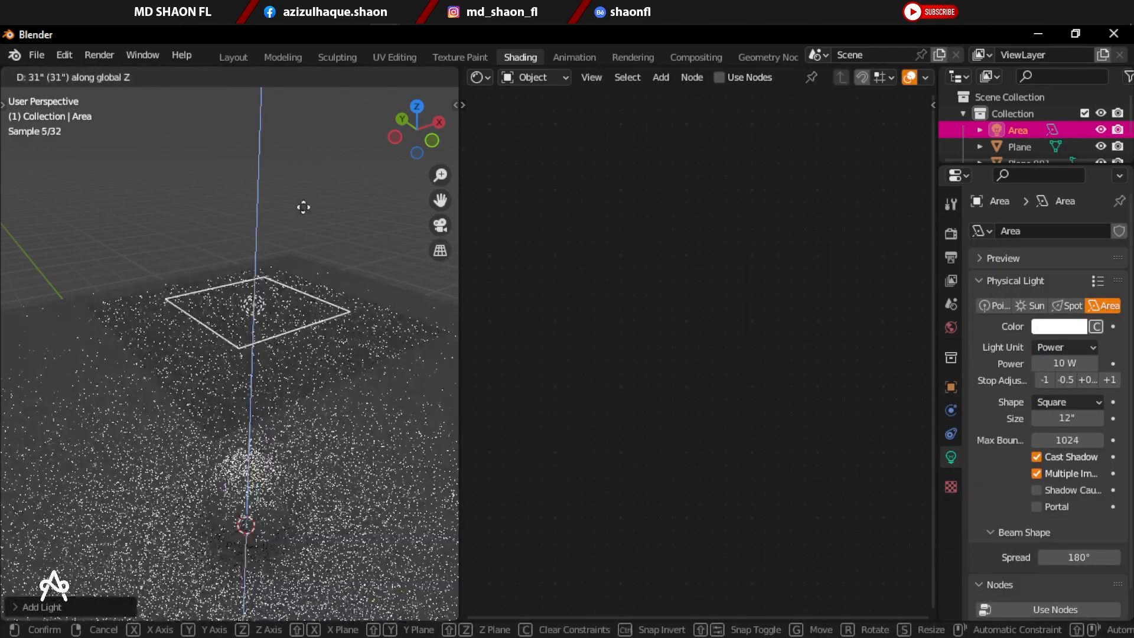
{"action": "left_click", "coordinate": [299, 216]}
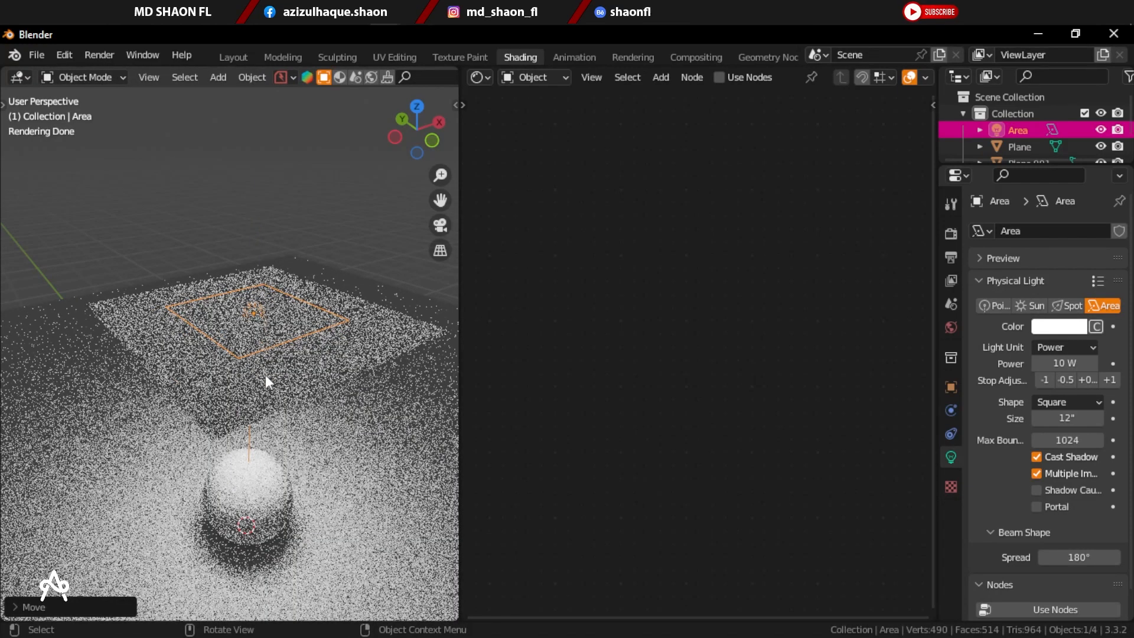
Shade the sphere smooth and turn on viewport denoising in the render settings.
{"action": "middle_click_drag", "start_coordinate": [253, 513], "coordinate": [271, 255]}
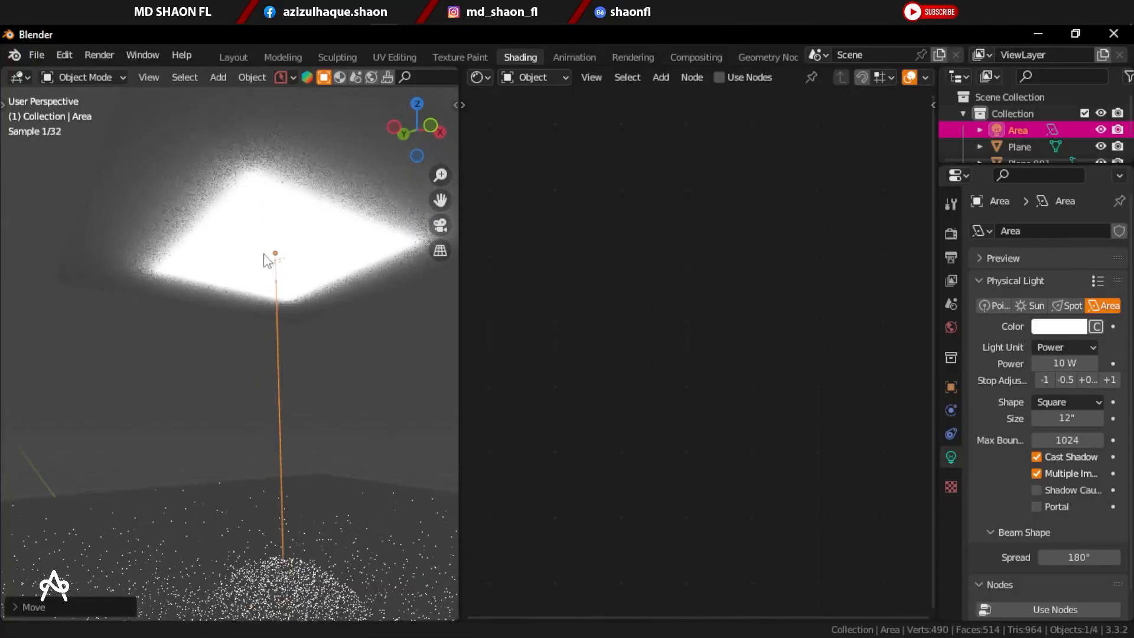
{"action": "left_click", "coordinate": [289, 235]}
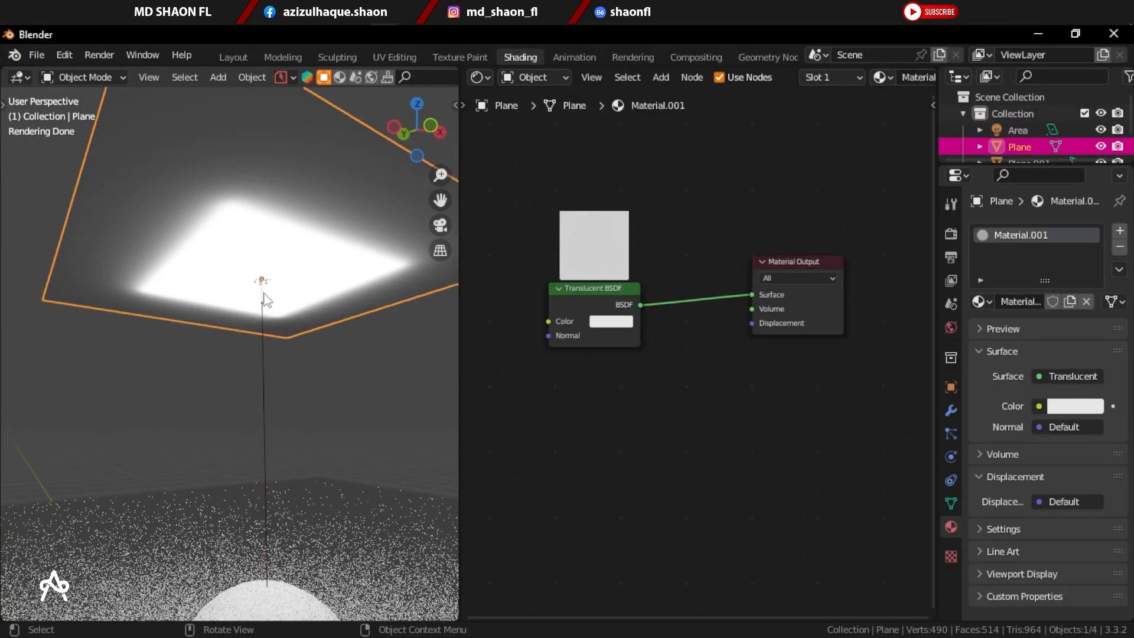
{"action": "middle_click_drag", "start_coordinate": [263, 531], "coordinate": [304, 372], "text": "shift"}
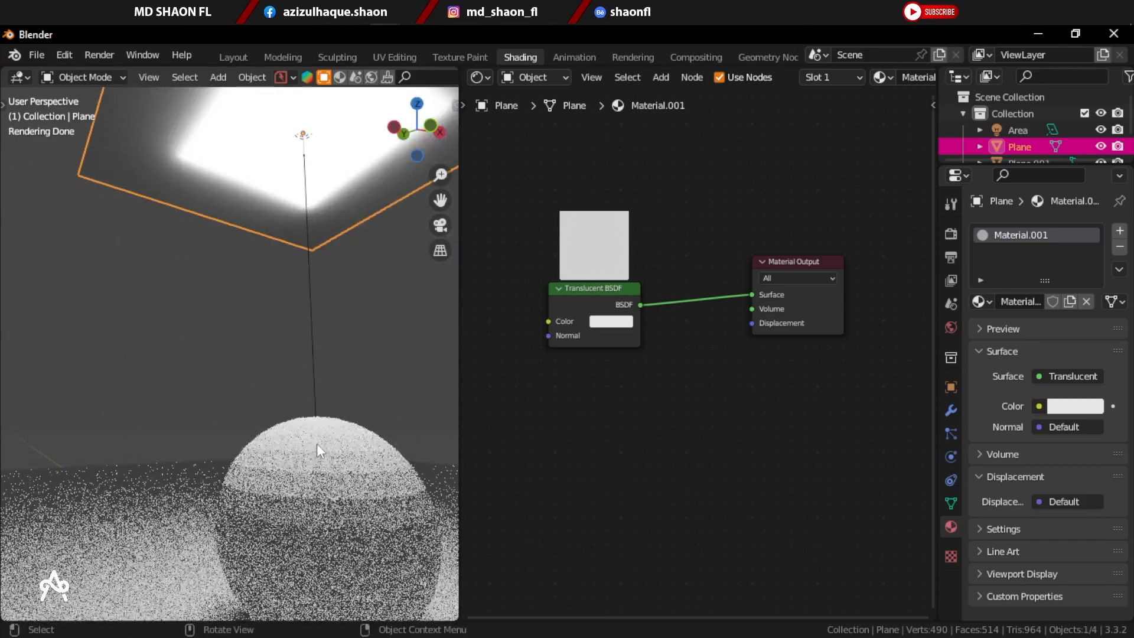
{"action": "middle_click_drag", "start_coordinate": [316, 445], "coordinate": [280, 399], "text": "shift"}
{"action": "left_click", "coordinate": [280, 424]}
{"action": "right_click", "coordinate": [280, 424]}
{"action": "left_click", "coordinate": [280, 423]}
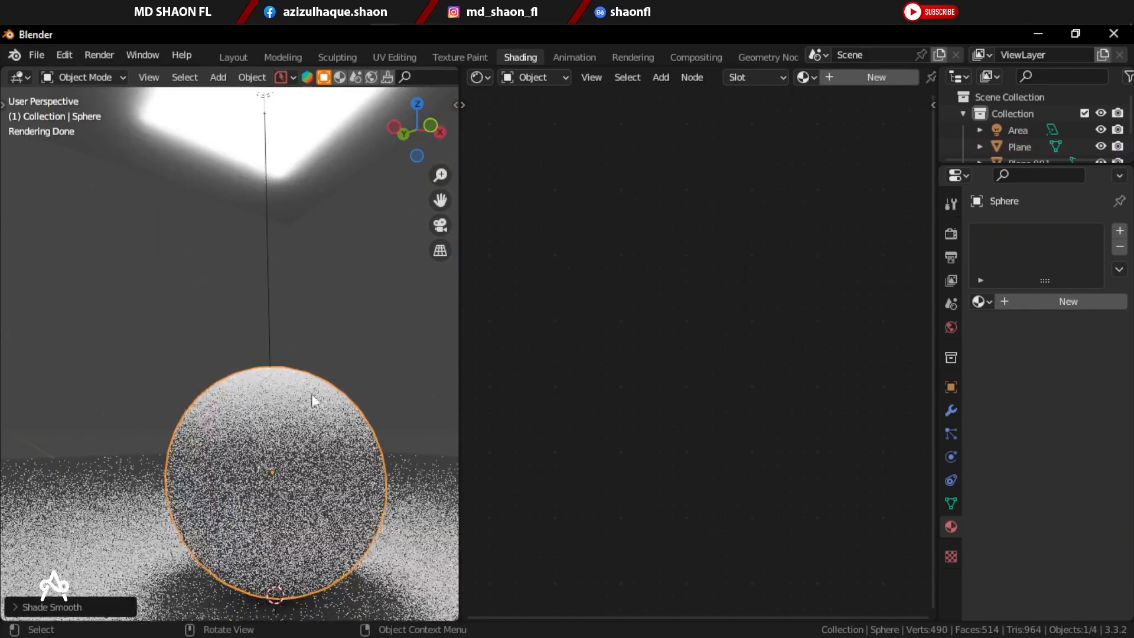
{"action": "left_click", "coordinate": [951, 236]}
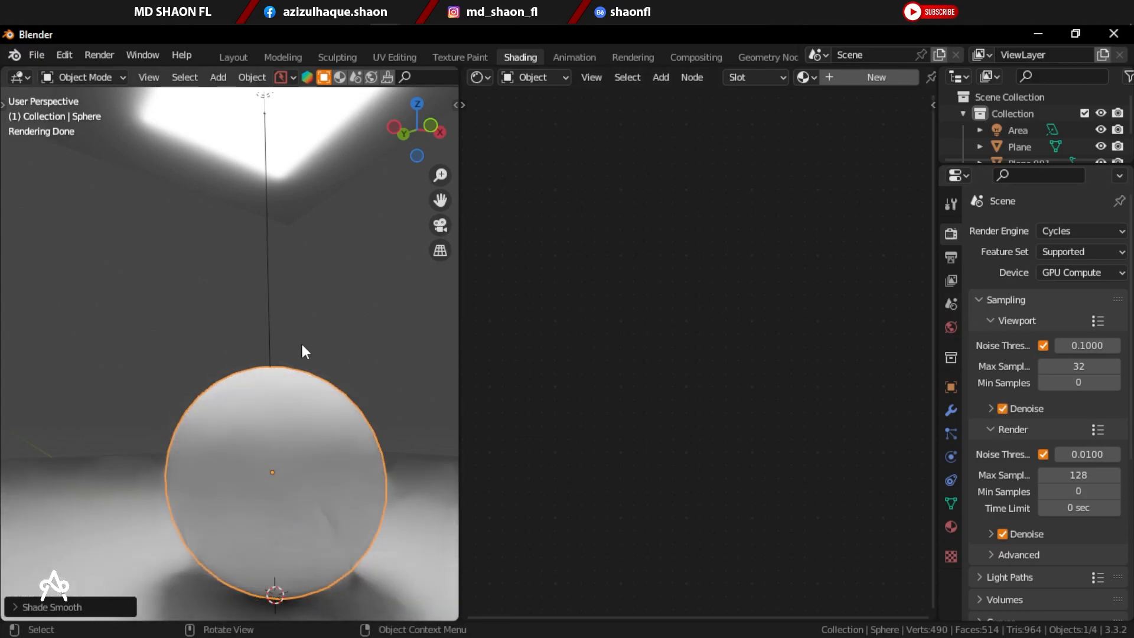
Extrude the translucent plane upward along the Z axis in Edit Mode to form a box above the light.
{"action": "scroll", "coordinate": [312, 341], "scroll_direction": "down", "scroll_amount": 6}
{"action": "left_click", "coordinate": [312, 263]}
{"action": "middle_click_drag", "start_coordinate": [312, 264], "coordinate": [341, 317]}
{"action": "key", "text": "Tab"}
{"action": "key", "text": "e"}
{"action": "key", "text": "z"}
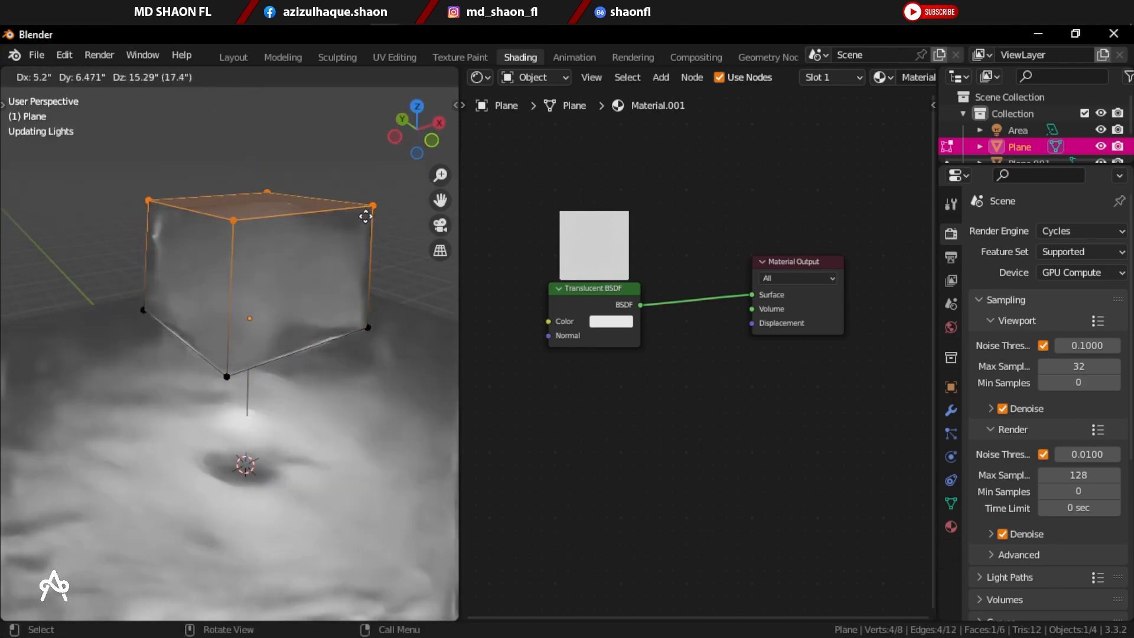
{"action": "key", "text": "z"}
{"action": "left_click", "coordinate": [357, 258]}
Extrude the box's top face up along the Z axis again and scale it inward to form a taper.
{"action": "key", "text": "e"}
{"action": "key", "text": "z"}
{"action": "left_click", "coordinate": [366, 220]}
{"action": "key", "text": "s"}
{"action": "left_click", "coordinate": [301, 270]}
Extrude the small top face up along the Z axis into a narrow neck and return to Object Mode.
{"action": "scroll", "coordinate": [306, 237], "scroll_direction": "down", "scroll_amount": 3}
{"action": "key", "text": "e"}
{"action": "key", "text": "z"}
{"action": "key", "text": "z"}
{"action": "left_click", "coordinate": [301, 239]}
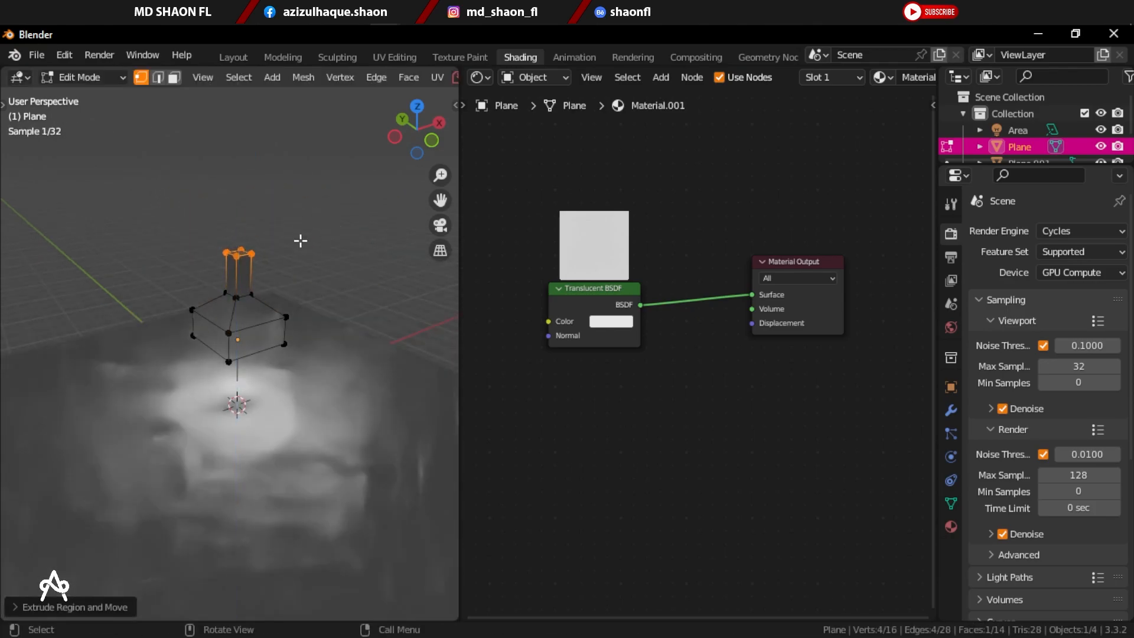
{"action": "key", "text": "Tab"}
Parent the area light to the translucent lampshade and test-move the lampshade without keeping the new position.
{"action": "middle_click_drag", "start_coordinate": [280, 302], "coordinate": [255, 341]}
{"action": "left_click", "coordinate": [251, 339]}
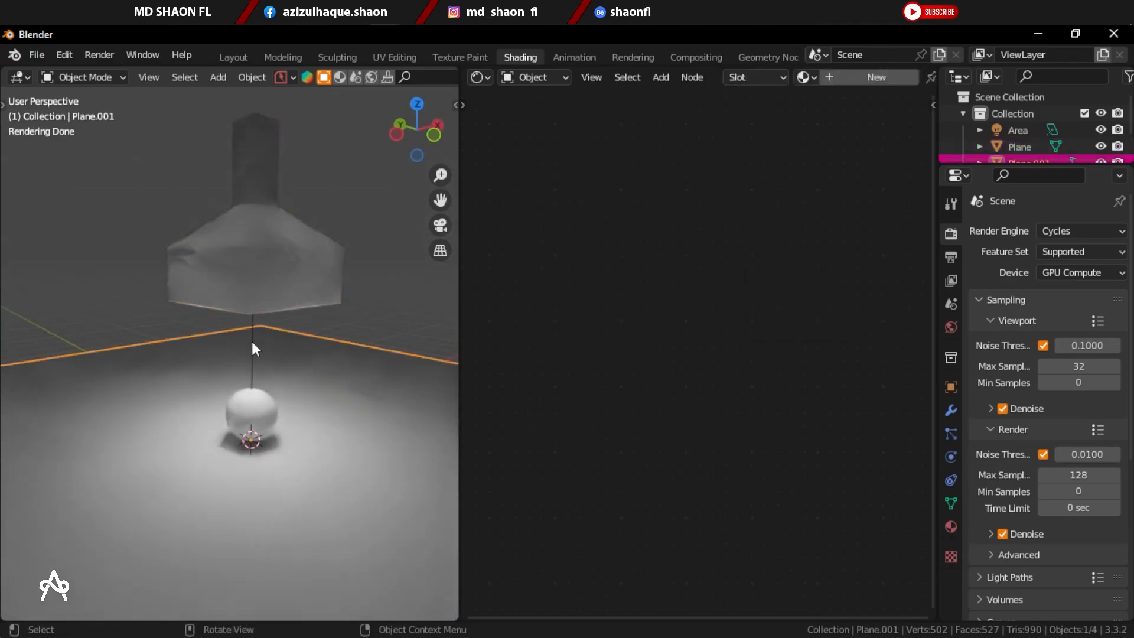
{"action": "left_click", "coordinate": [323, 261]}
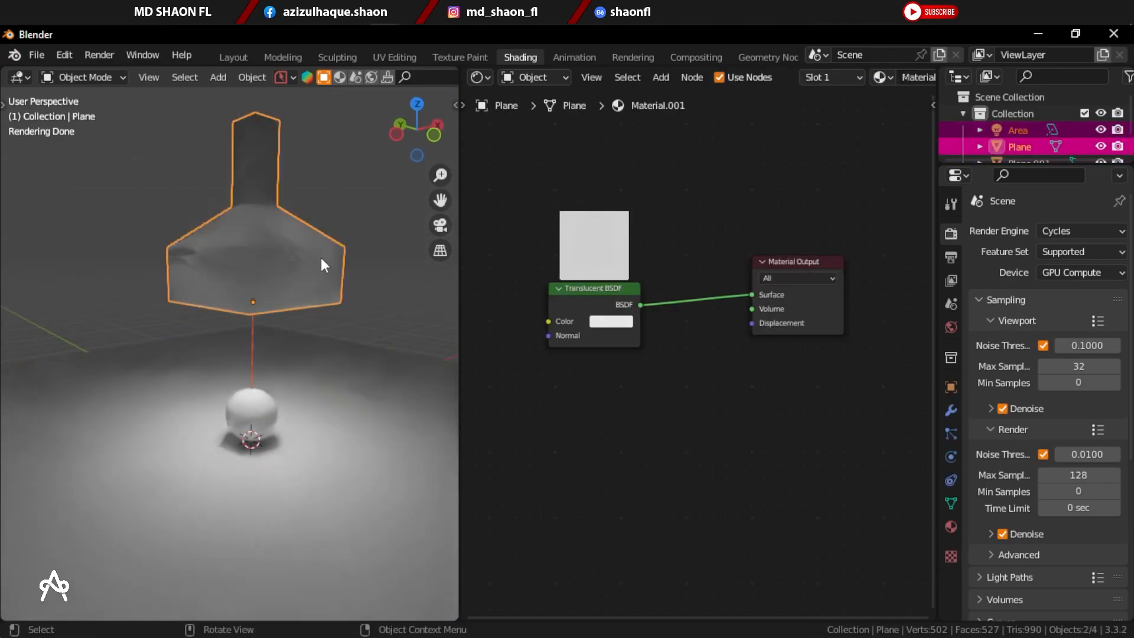
{"action": "key", "text": "ctrl+p"}
{"action": "left_click", "coordinate": [321, 257]}
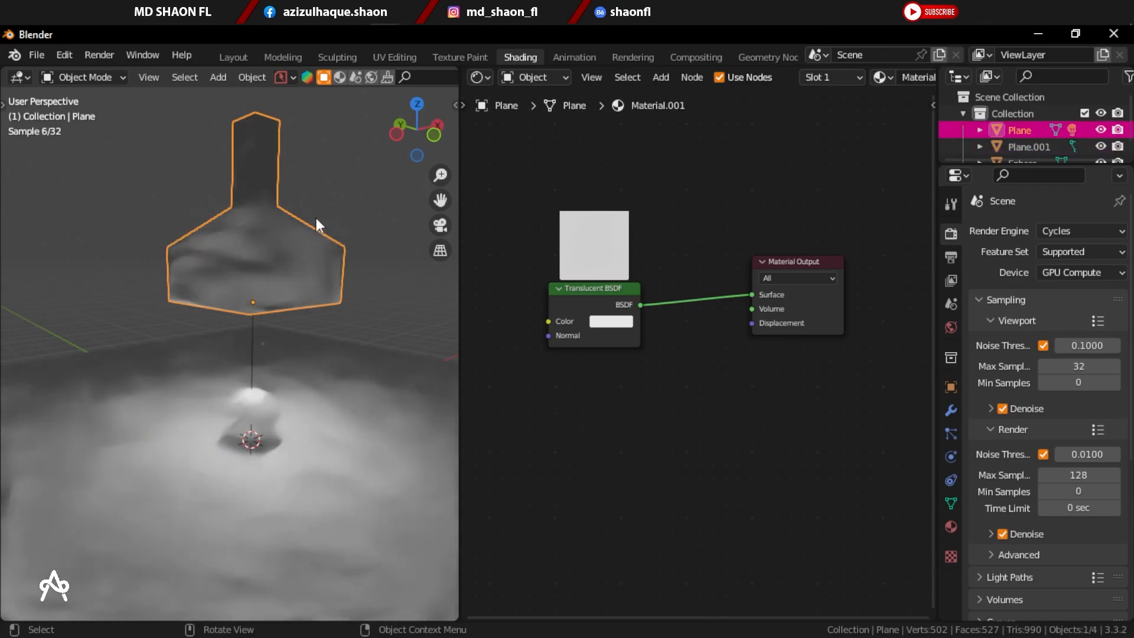
{"action": "key", "text": "g"}
{"action": "right_click", "coordinate": [308, 308]}
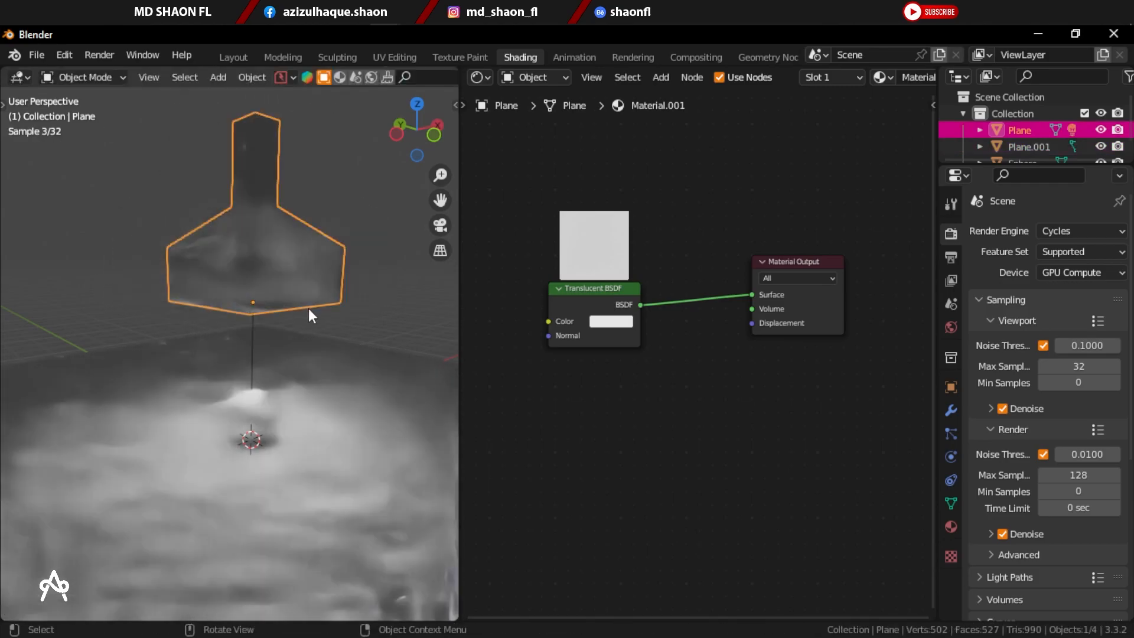
Hide the lampshade to compare the lighting on the sphere, and unhide it again.
{"action": "scroll", "coordinate": [247, 445], "scroll_direction": "up", "scroll_amount": 4}
{"action": "middle_click_drag", "start_coordinate": [296, 473], "coordinate": [264, 429], "text": "shift"}
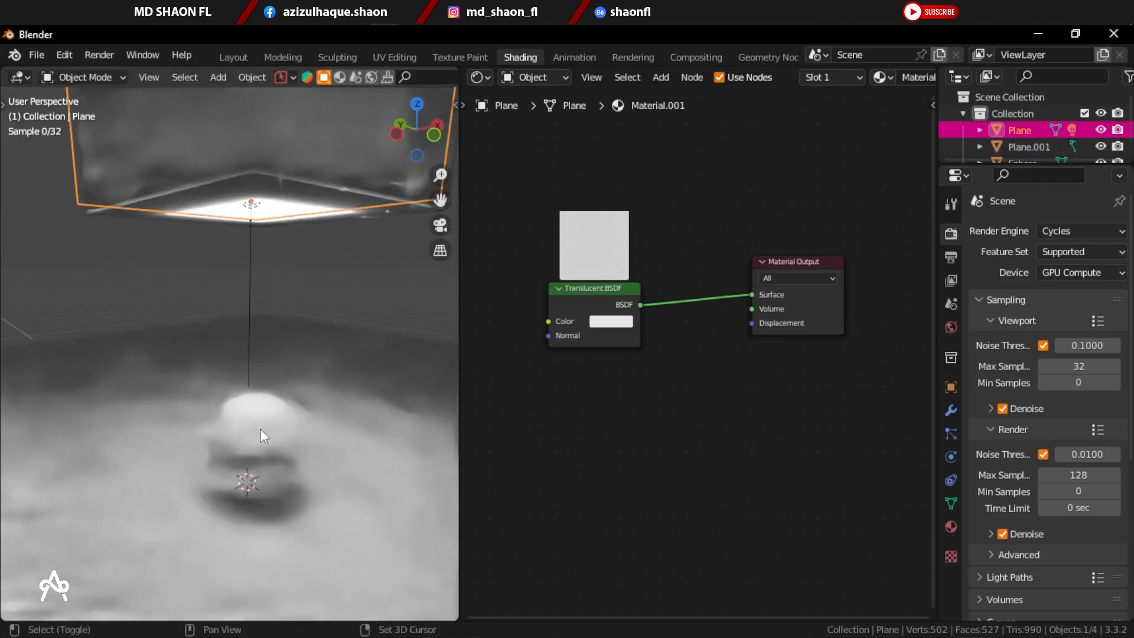
{"action": "scroll", "coordinate": [256, 440], "scroll_direction": "up", "scroll_amount": 1}
{"action": "left_click", "coordinate": [370, 300]}
{"action": "left_click", "coordinate": [382, 162]}
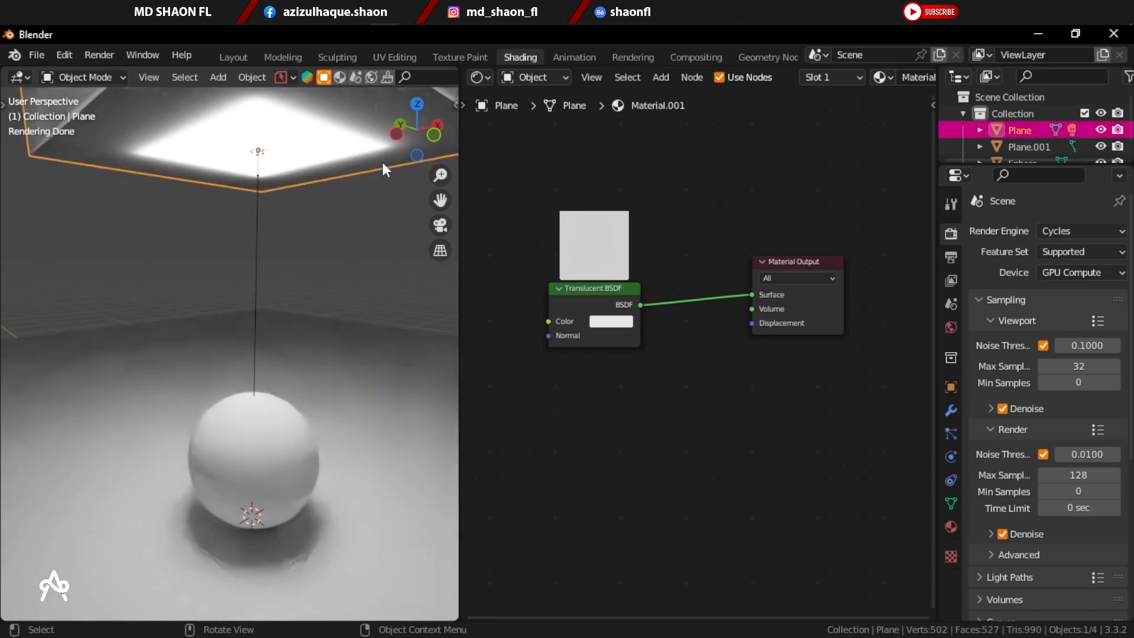
{"action": "key", "text": "h"}
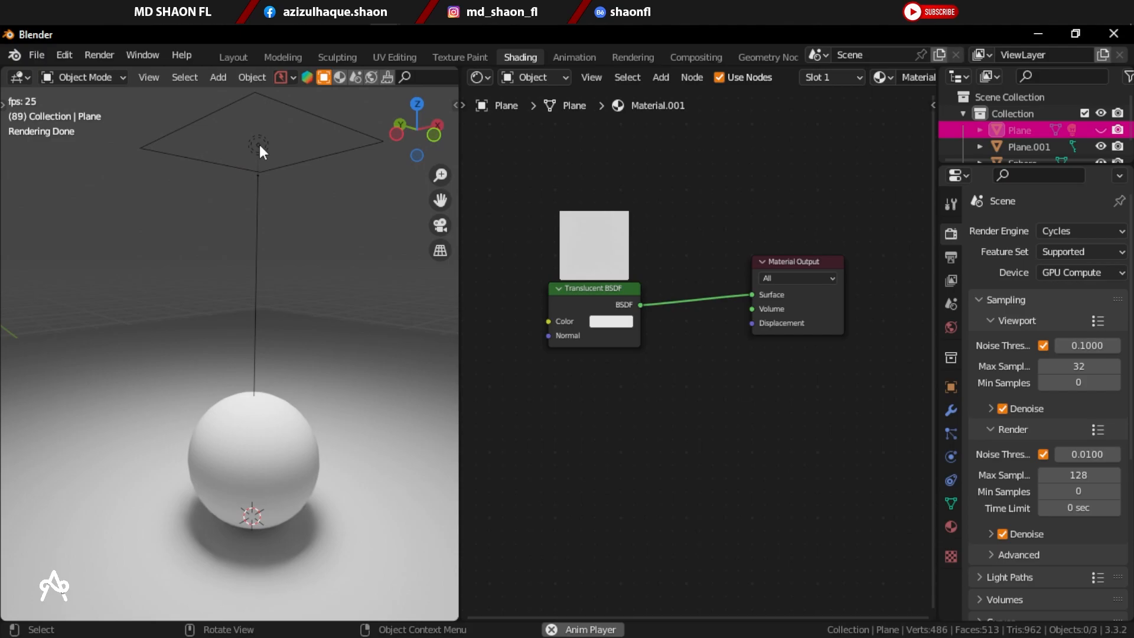
{"action": "scroll", "coordinate": [248, 462], "scroll_direction": "up", "scroll_amount": 3}
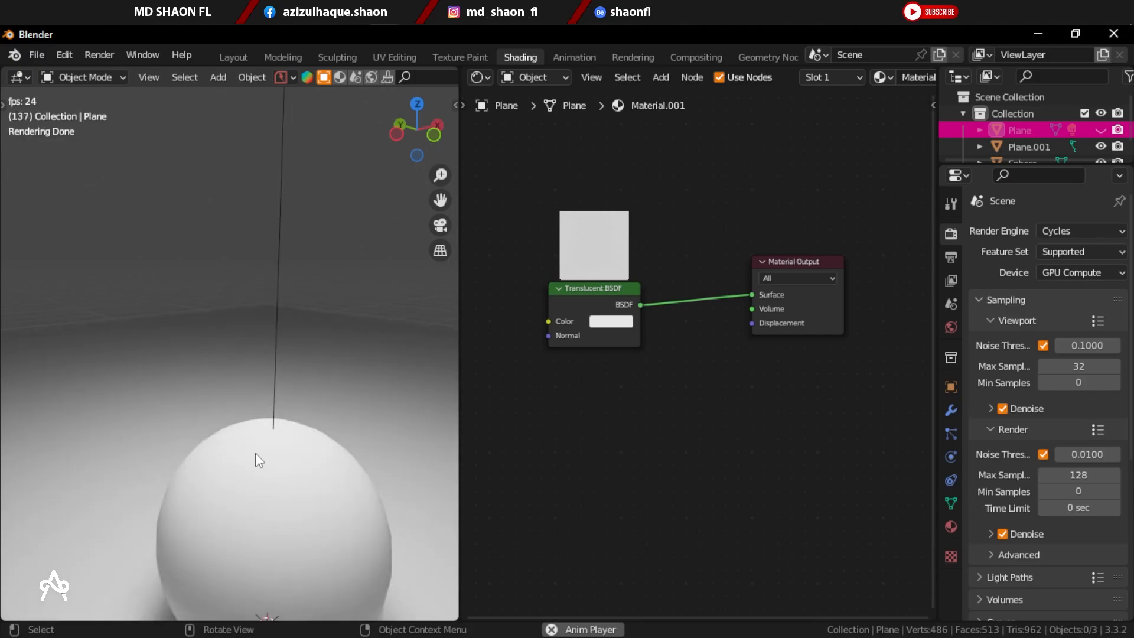
{"action": "scroll", "coordinate": [258, 452], "scroll_direction": "down", "scroll_amount": 3}
{"action": "key", "text": "alt+h"}
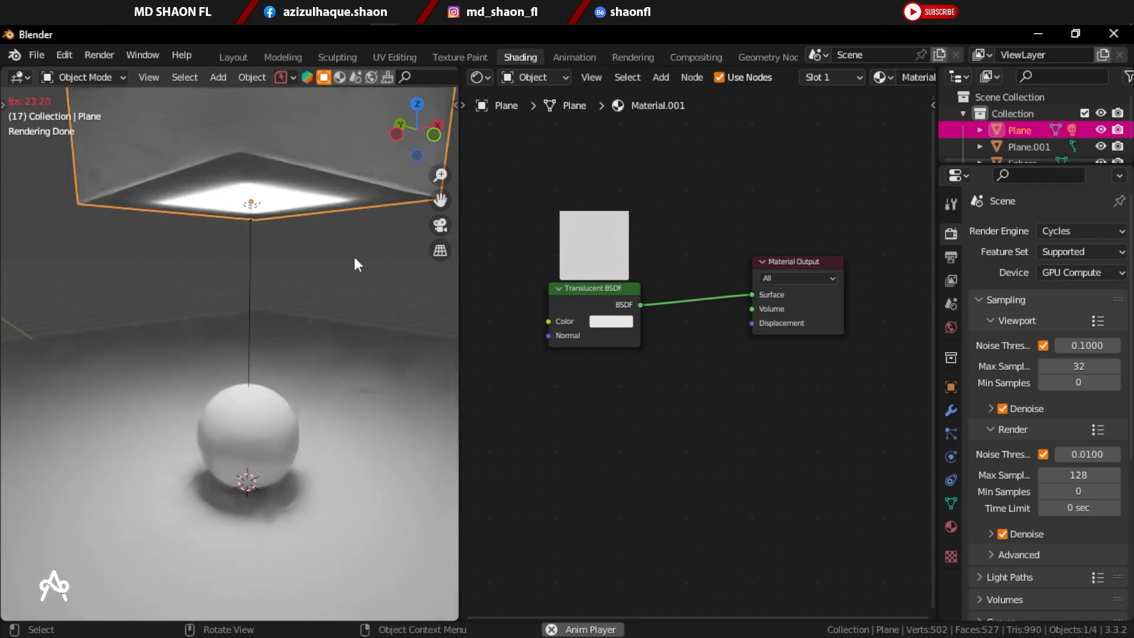
Select the area light under the lampshade and set its power to 100 W.
{"action": "left_click", "coordinate": [251, 248]}
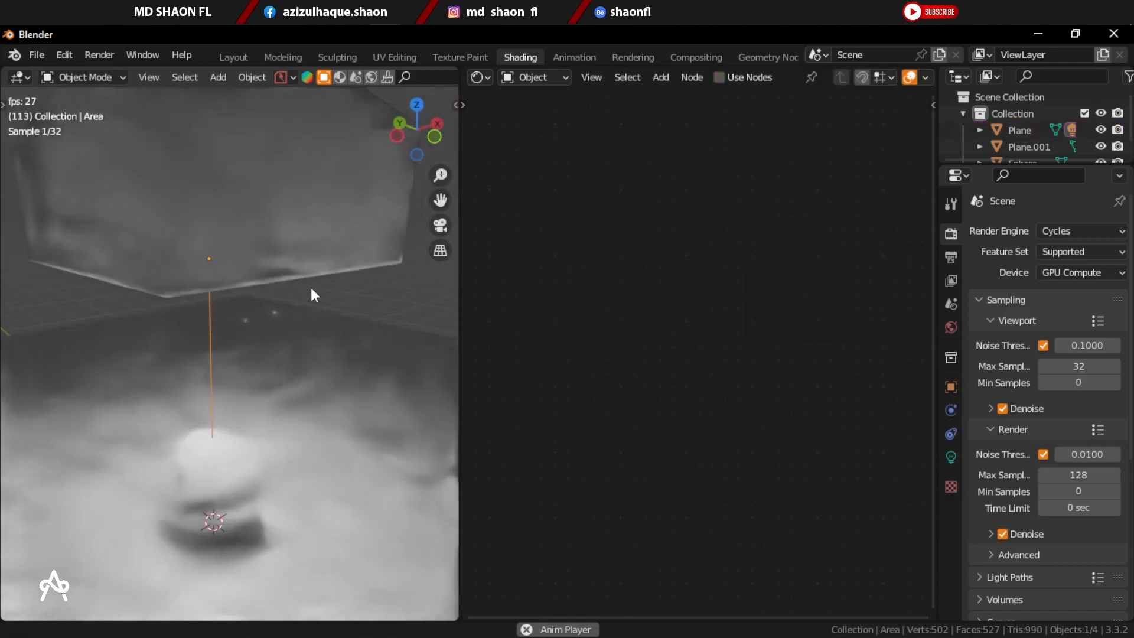
{"action": "key", "text": "alt+a"}
{"action": "middle_click_drag", "start_coordinate": [391, 280], "coordinate": [391, 258]}
{"action": "left_click", "coordinate": [227, 268]}
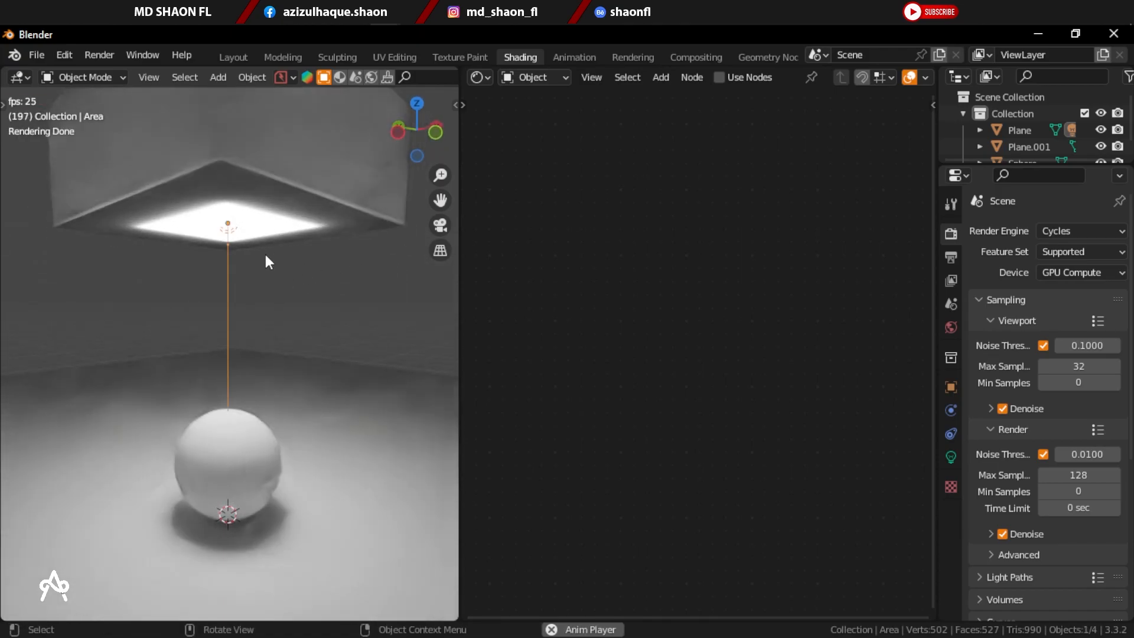
{"action": "left_click", "coordinate": [227, 283]}
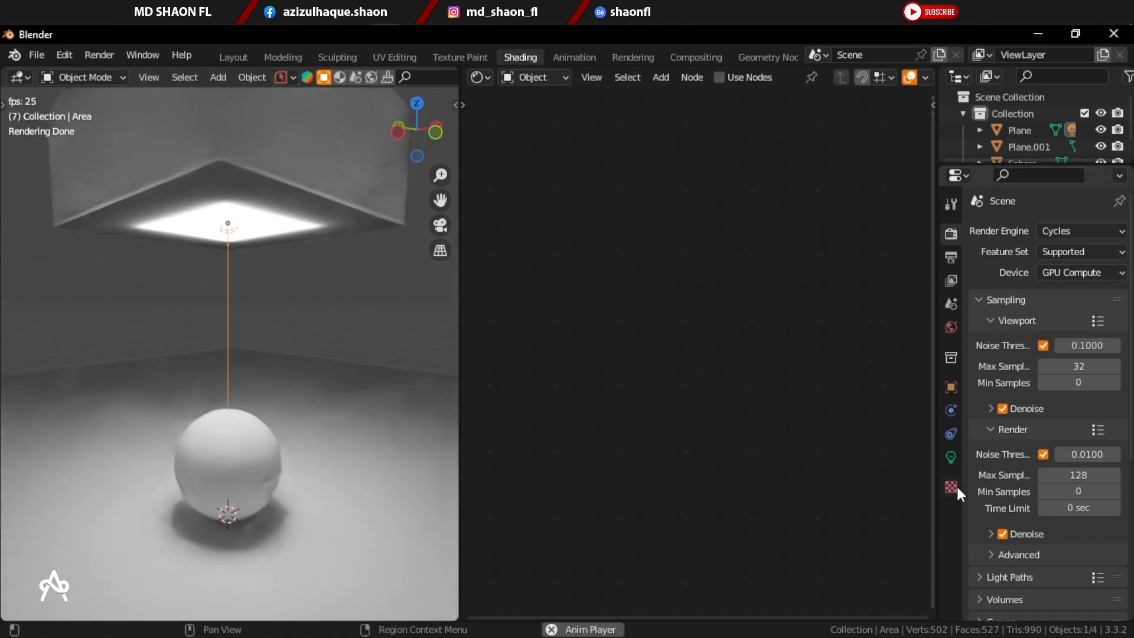
{"action": "left_click", "coordinate": [951, 457]}
{"action": "left_click", "coordinate": [1044, 363]}
{"action": "type", "text": "5"}
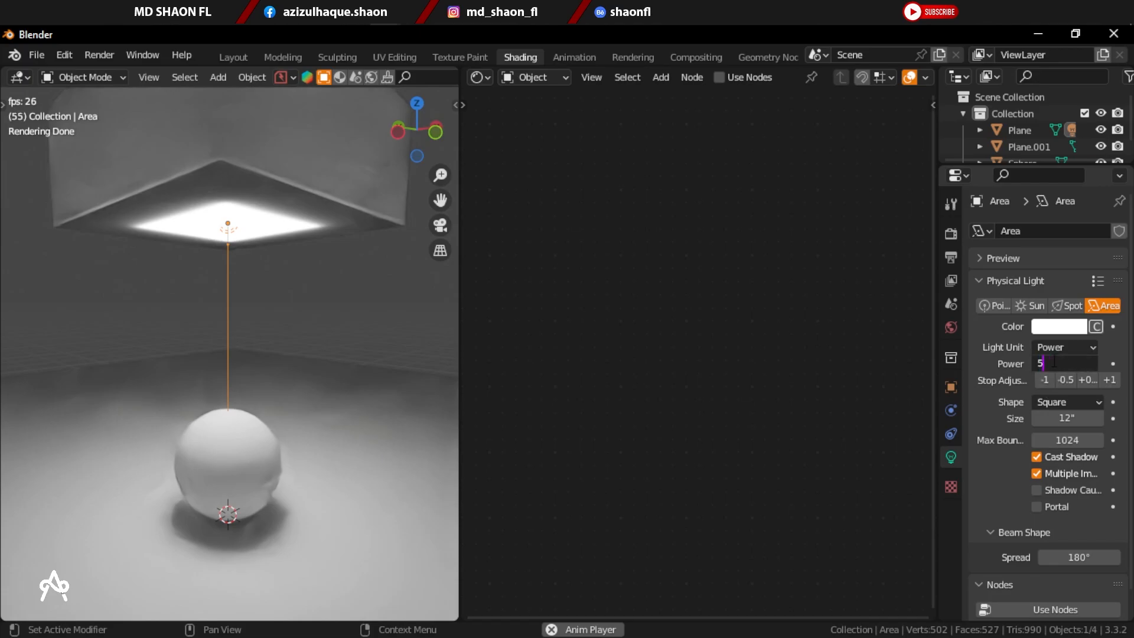
{"action": "type", "text": "00"}
{"action": "key", "text": "Return"}
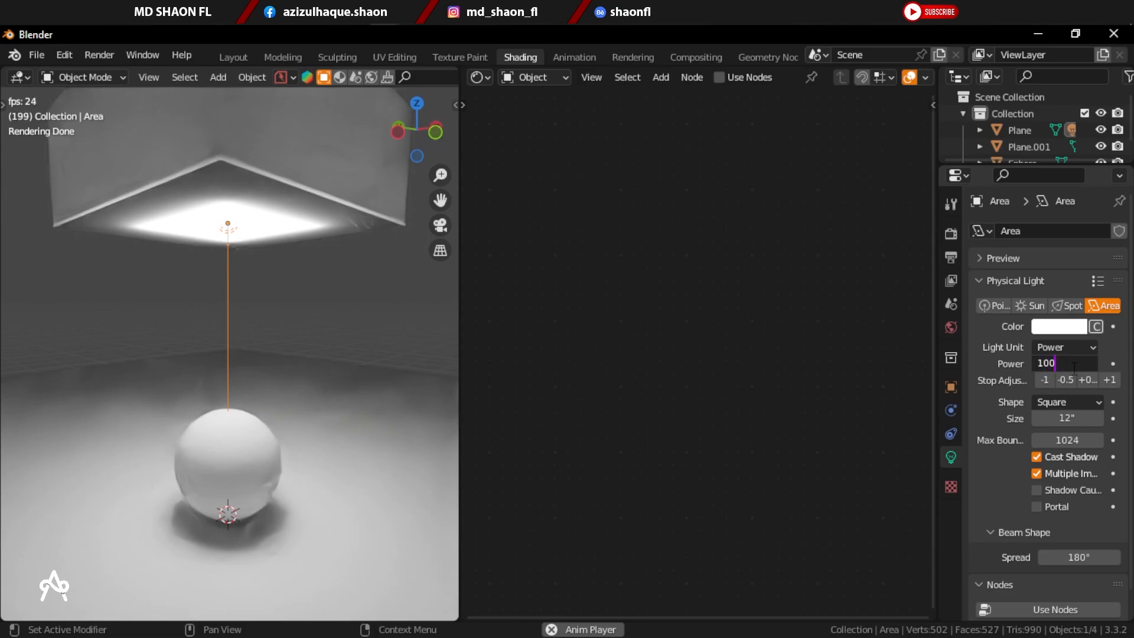
{"action": "key", "text": "Return"}
Hide the translucent lampshade to examine the area light's unfiltered effect on the sphere and floor.
{"action": "scroll", "coordinate": [257, 482], "scroll_direction": "up", "scroll_amount": 4}
{"action": "middle_click_drag", "start_coordinate": [243, 499], "coordinate": [263, 396], "text": "shift"}
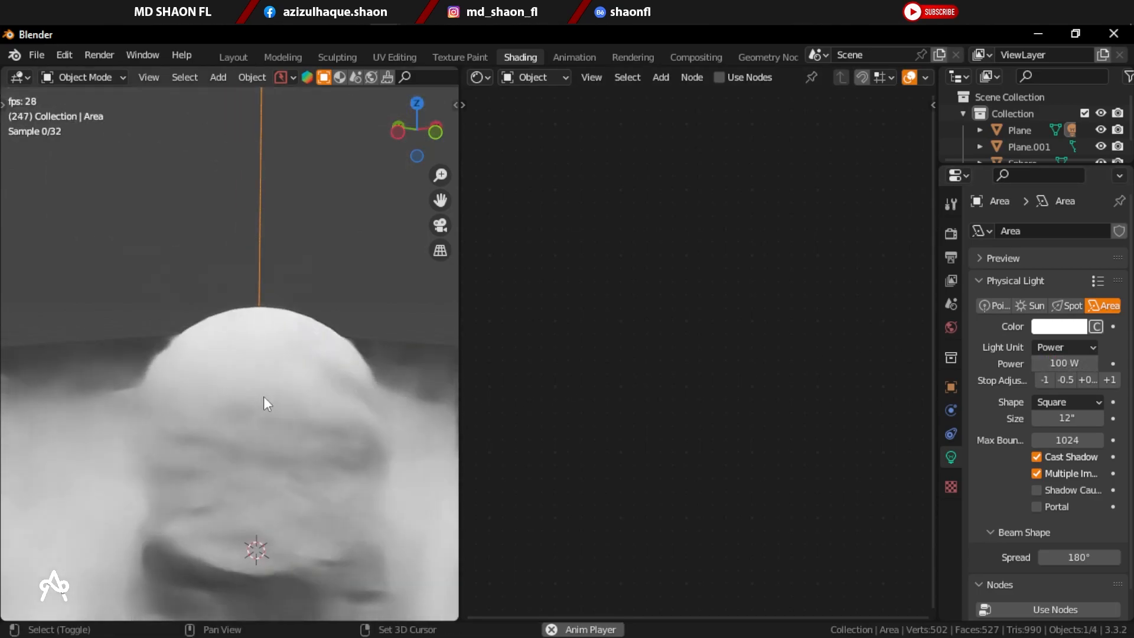
{"action": "scroll", "coordinate": [309, 314], "scroll_direction": "down", "scroll_amount": 6}
{"action": "left_click", "coordinate": [299, 148]}
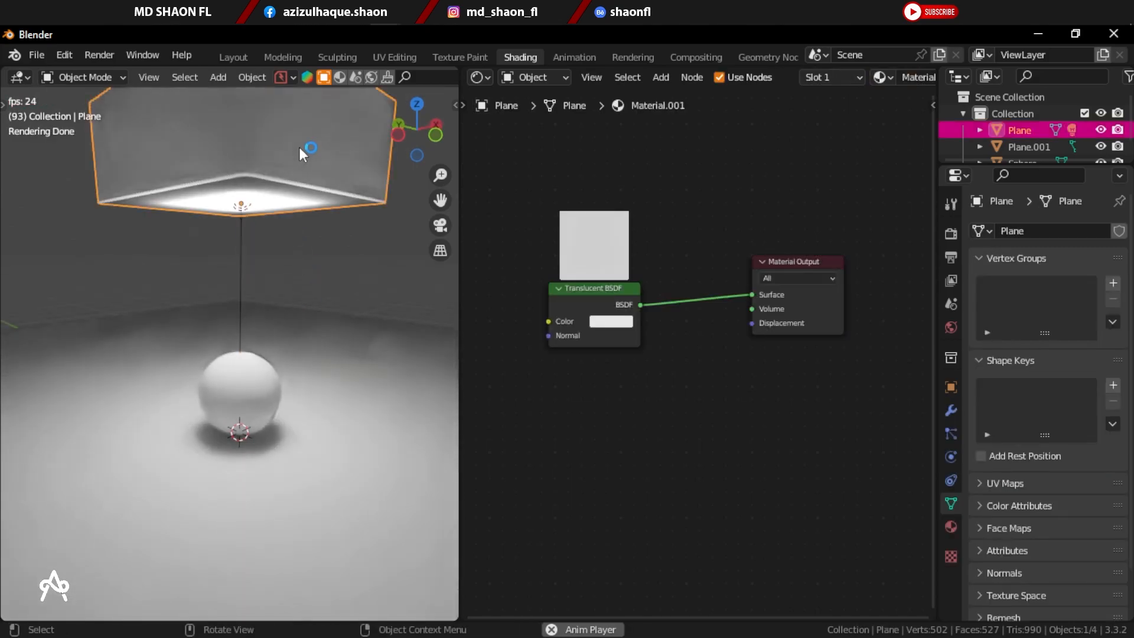
{"action": "key", "text": "h"}
{"action": "scroll", "coordinate": [296, 413], "scroll_direction": "up", "scroll_amount": 4}
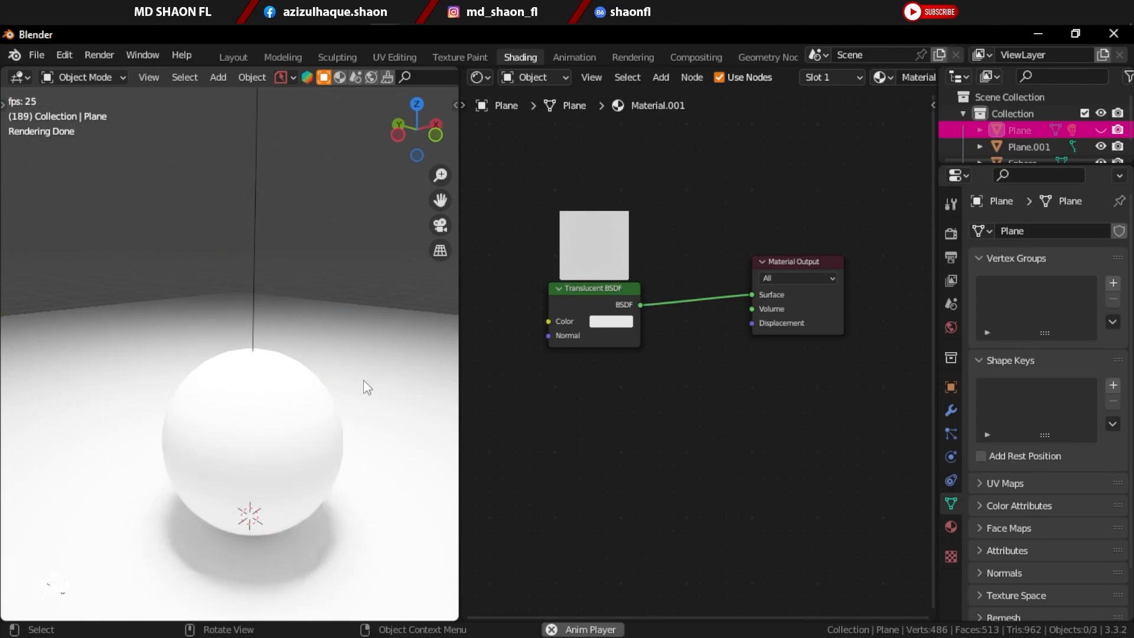
{"action": "scroll", "coordinate": [295, 421], "scroll_direction": "down", "scroll_amount": 3}
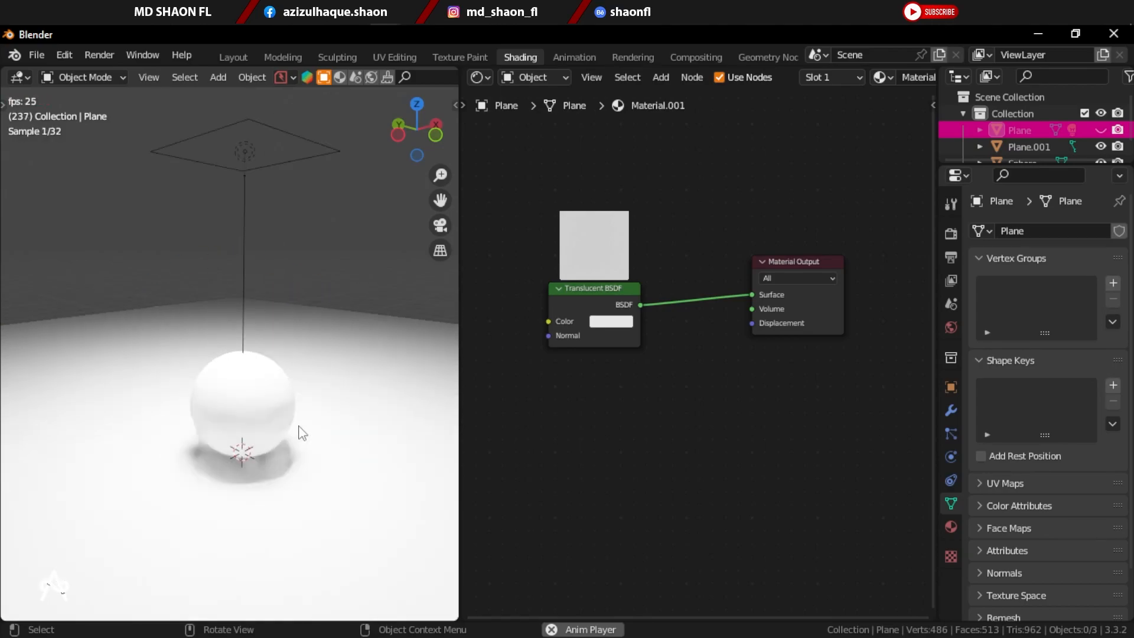
Restore the hidden lampshade, then move and tilt it with its area light so it aims at the sphere from one side.
{"action": "key", "text": "ctrl+z"}
{"action": "key", "text": "ctrl+z"}
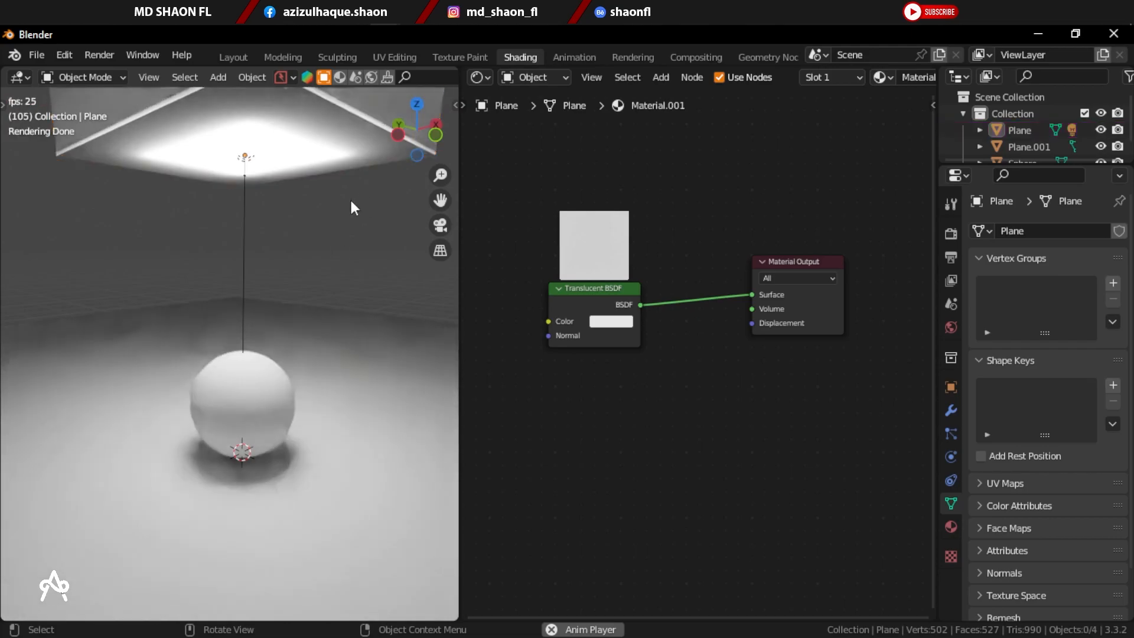
{"action": "key", "text": "KP_3"}
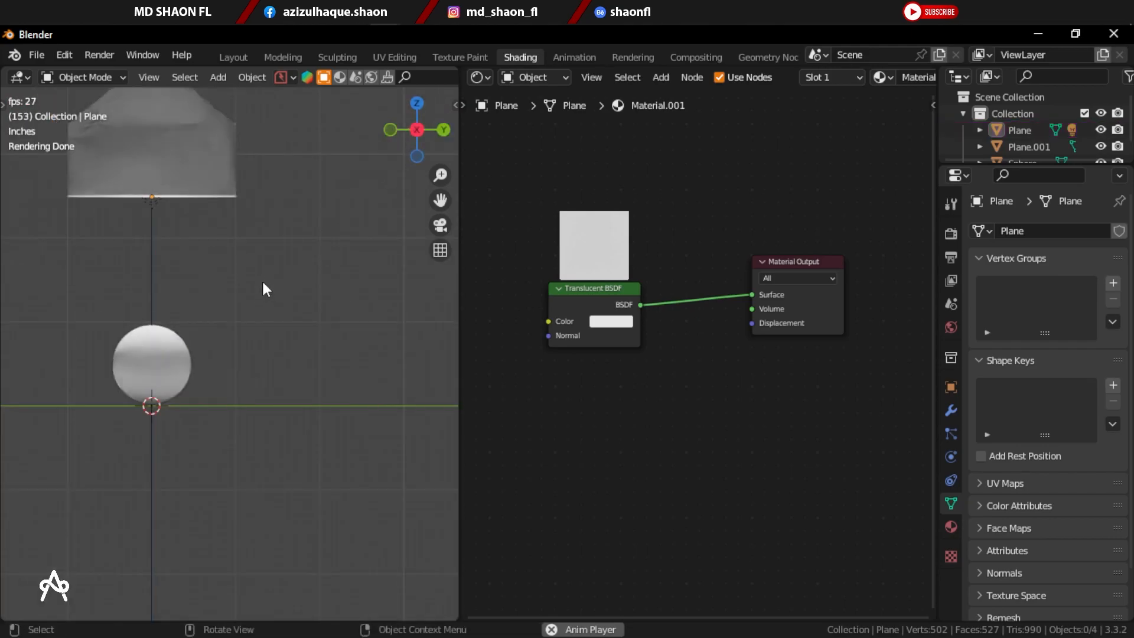
{"action": "left_click_drag", "start_coordinate": [315, 296], "coordinate": [159, 198]}
{"action": "scroll", "coordinate": [213, 282], "scroll_direction": "down", "scroll_amount": 6}
{"action": "key", "text": "g"}
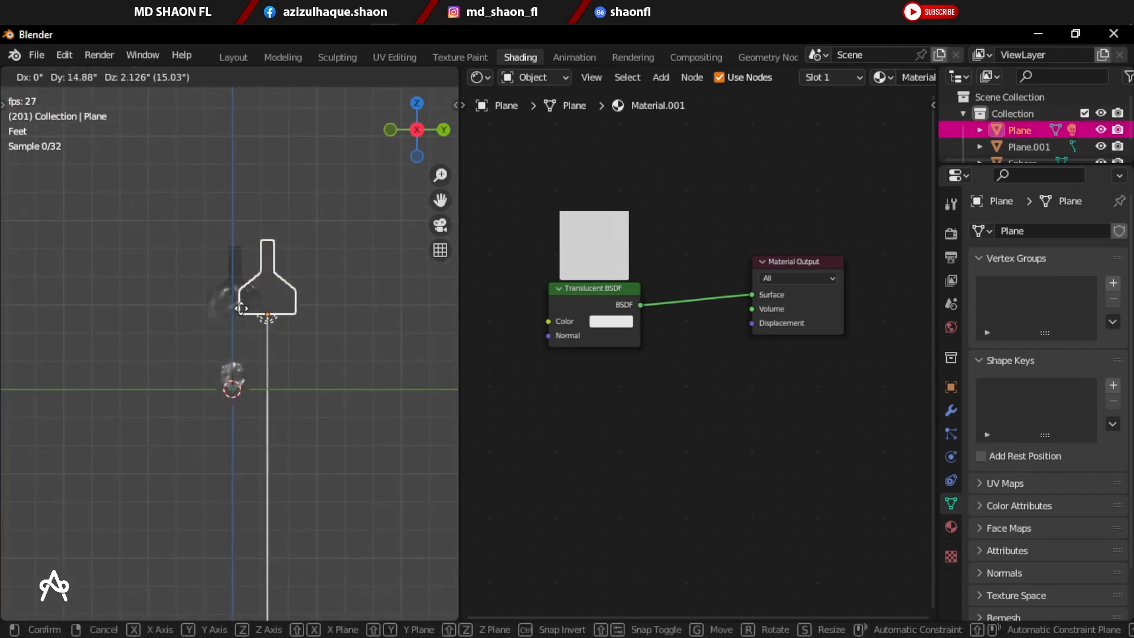
{"action": "left_click", "coordinate": [305, 300]}
{"action": "key", "text": "r"}
{"action": "left_click", "coordinate": [222, 399]}
{"action": "key", "text": "g"}
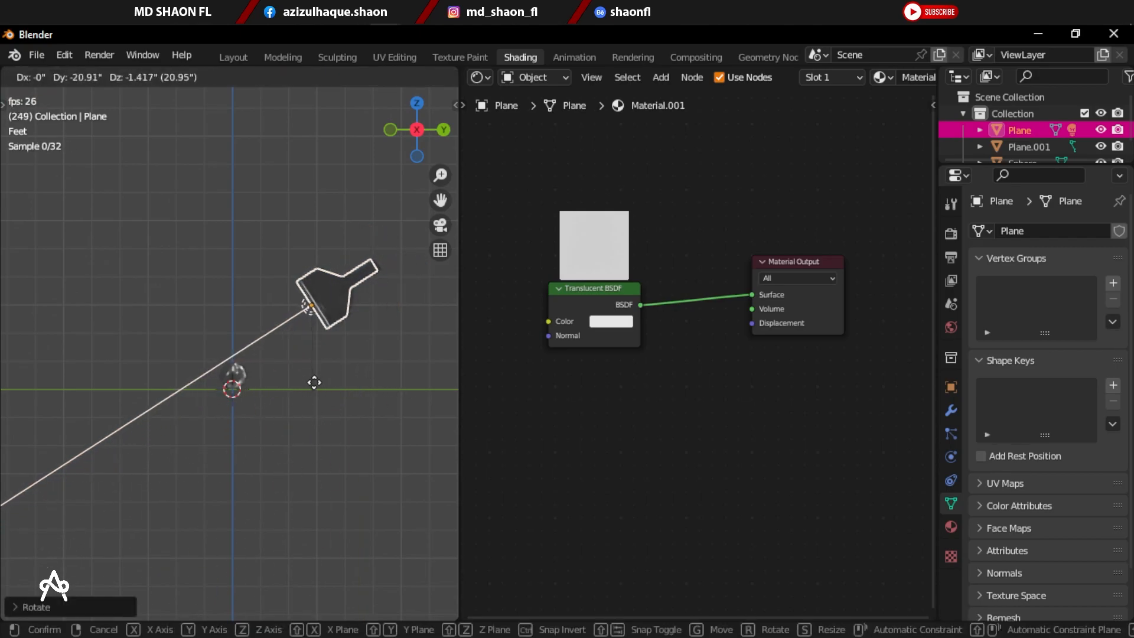
{"action": "left_click", "coordinate": [297, 405]}
{"action": "key", "text": "shift+s"}
{"action": "left_click", "coordinate": [255, 298]}
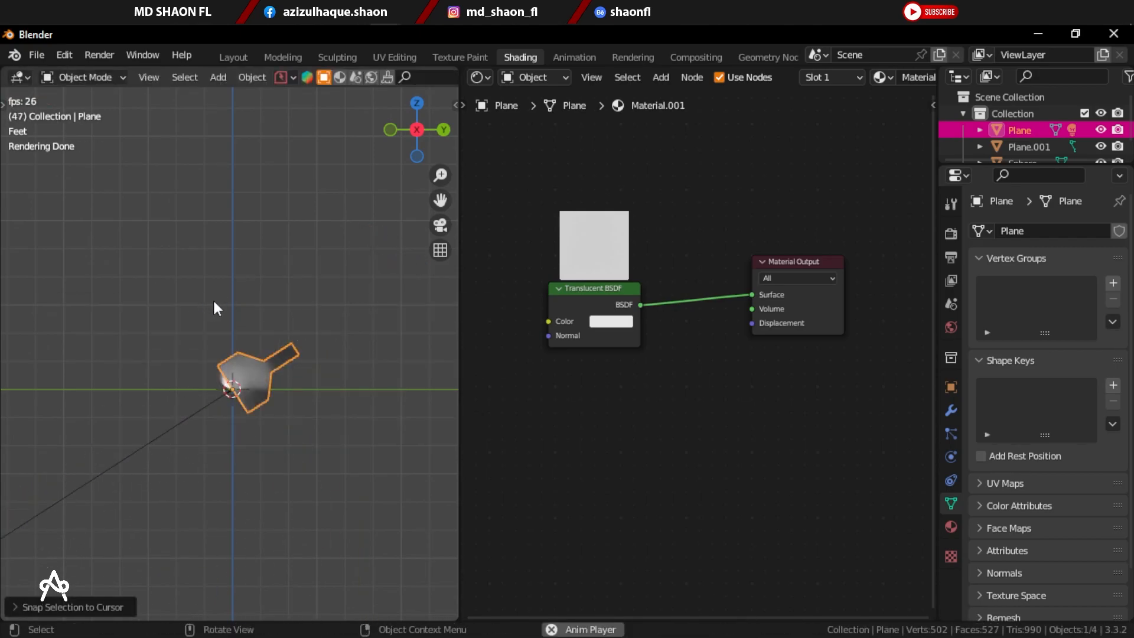
{"action": "key", "text": "ctrl+z"}
Duplicate the lampshade and its area light, placing and rotating the copy on the opposite side so it aims at the sphere.
{"action": "key", "text": "shift+d"}
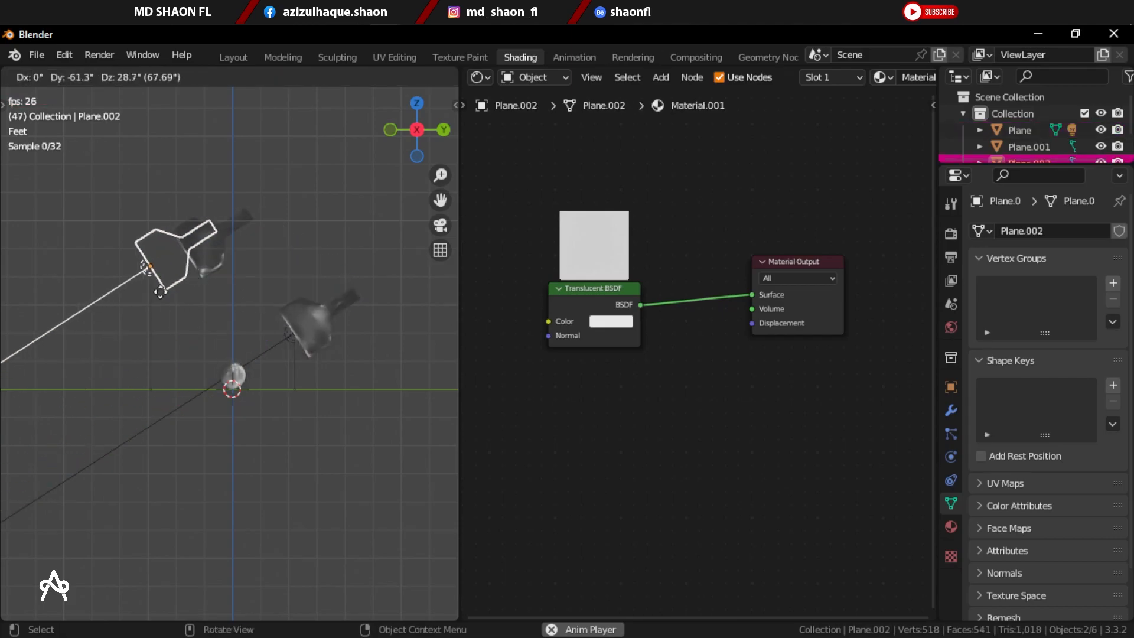
{"action": "left_click", "coordinate": [171, 332]}
{"action": "key", "text": "r"}
{"action": "left_click", "coordinate": [327, 361]}
{"action": "key", "text": "r"}
{"action": "key", "text": "g"}
{"action": "left_click", "coordinate": [353, 326]}
{"action": "key", "text": "r"}
{"action": "left_click", "coordinate": [318, 412]}
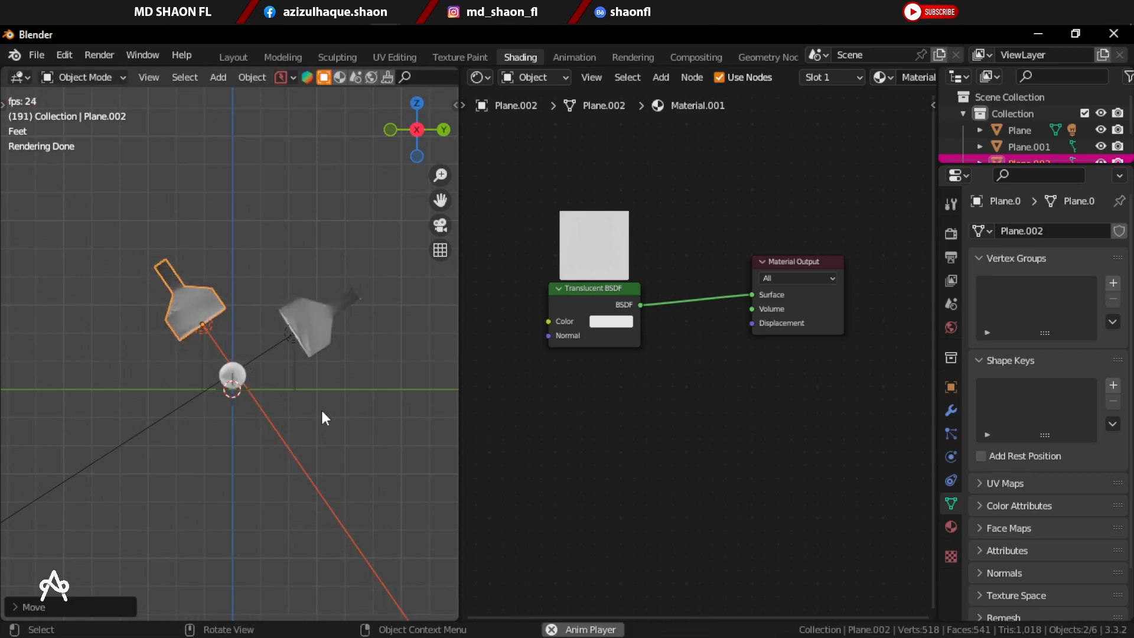
Examine how the two translucent lampshades light the sphere and the floor from close up and from a distance.
{"action": "middle_click_drag", "start_coordinate": [227, 378], "coordinate": [330, 410]}
{"action": "scroll", "coordinate": [273, 417], "scroll_direction": "up", "scroll_amount": 6}
{"action": "mouse_move", "coordinate": [241, 436]}
{"action": "middle_mouse_down", "text": "shift"}
{"action": "mouse_move", "coordinate": [268, 407]}
{"action": "mouse_move", "coordinate": [235, 429]}
{"action": "middle_mouse_up", "text": "shift"}
{"action": "scroll", "coordinate": [278, 434], "scroll_direction": "up", "scroll_amount": 3}
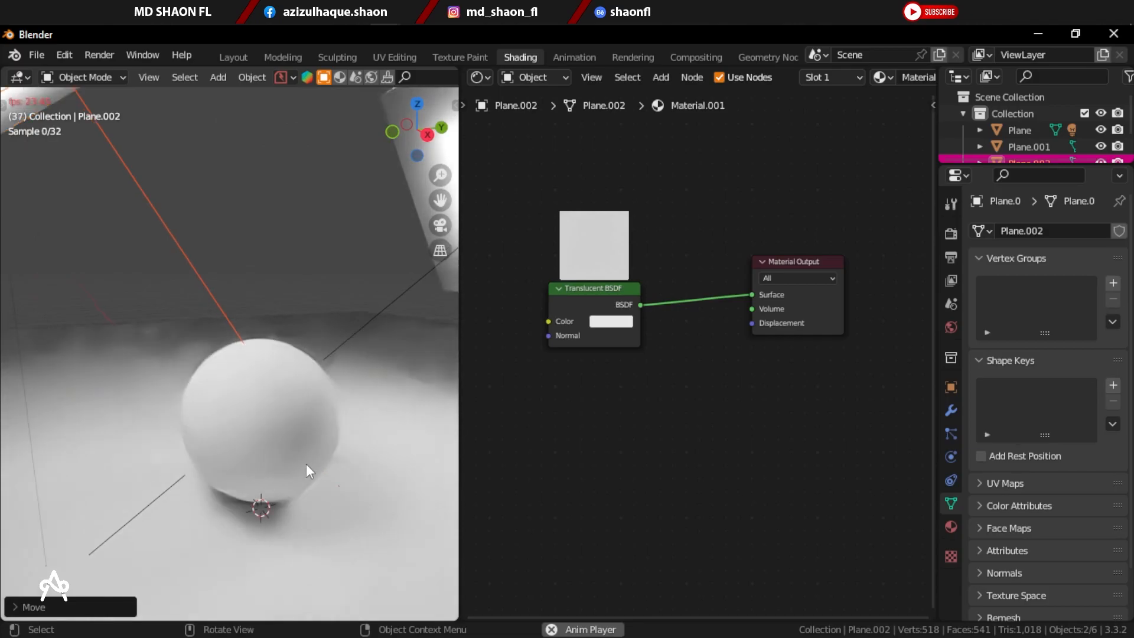
{"action": "scroll", "coordinate": [282, 405], "scroll_direction": "up", "scroll_amount": 2}
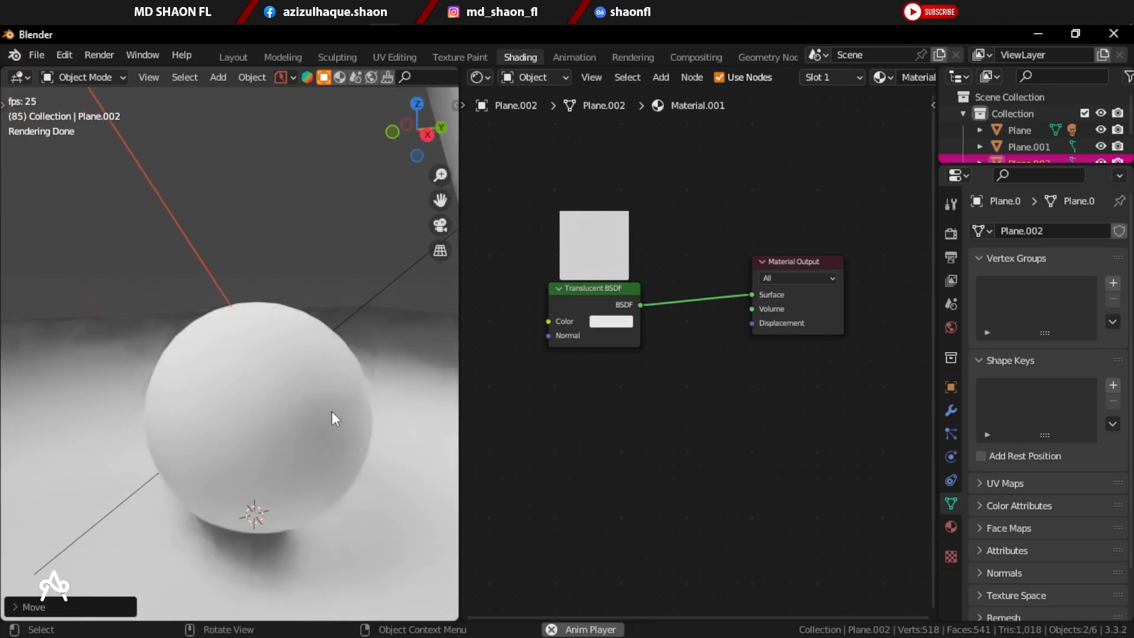
{"action": "scroll", "coordinate": [275, 403], "scroll_direction": "down", "scroll_amount": 5}
{"action": "mouse_move", "coordinate": [280, 403]}
{"action": "middle_mouse_down"}
{"action": "mouse_move", "coordinate": [128, 349]}
{"action": "mouse_move", "coordinate": [239, 395]}
{"action": "mouse_move", "coordinate": [352, 419]}
{"action": "mouse_move", "coordinate": [300, 443]}
{"action": "mouse_move", "coordinate": [300, 394]}
{"action": "middle_mouse_up"}
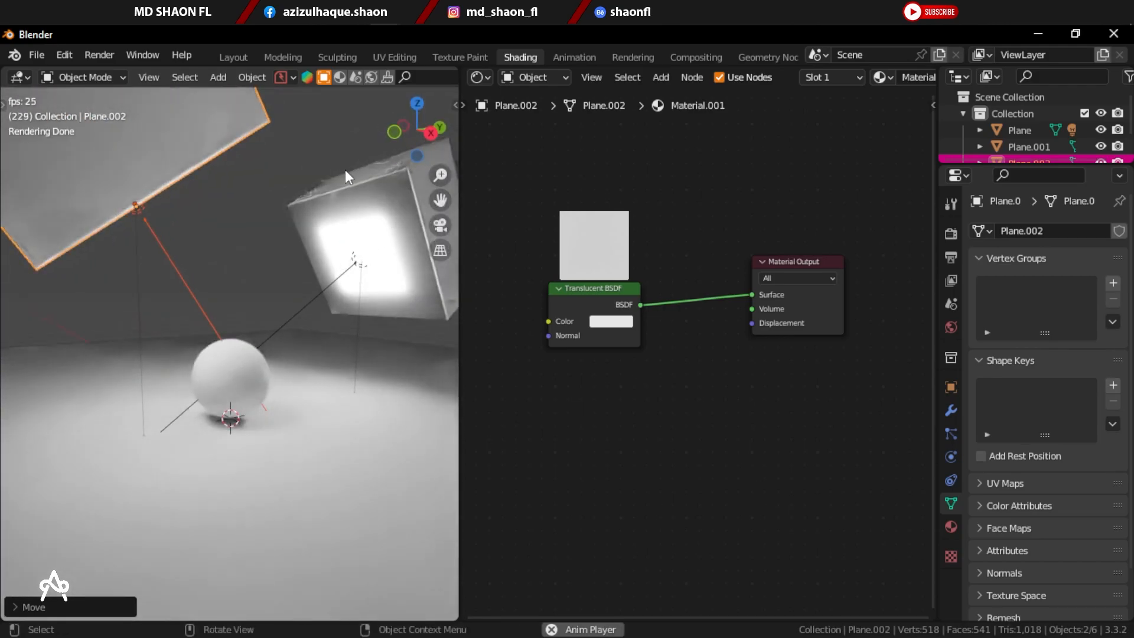
Tint the first lampshade's Translucent BSDF color pale yellow with hue 0.159 and saturation 0.230.
{"action": "left_click", "coordinate": [337, 217]}
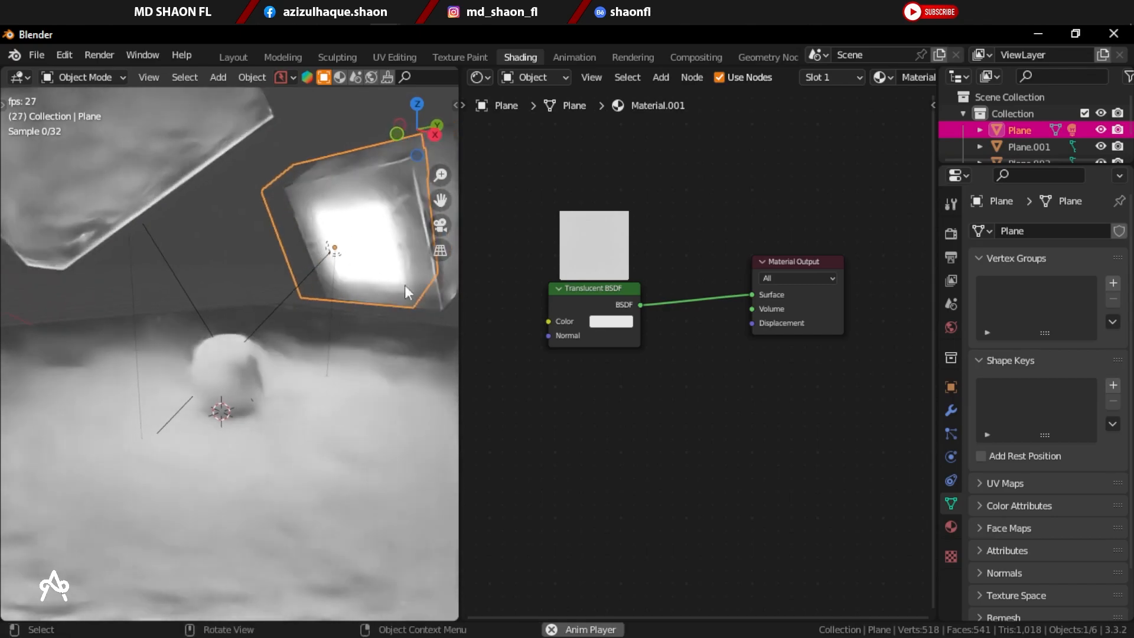
{"action": "left_click", "coordinate": [614, 320]}
{"action": "left_click", "coordinate": [640, 184]}
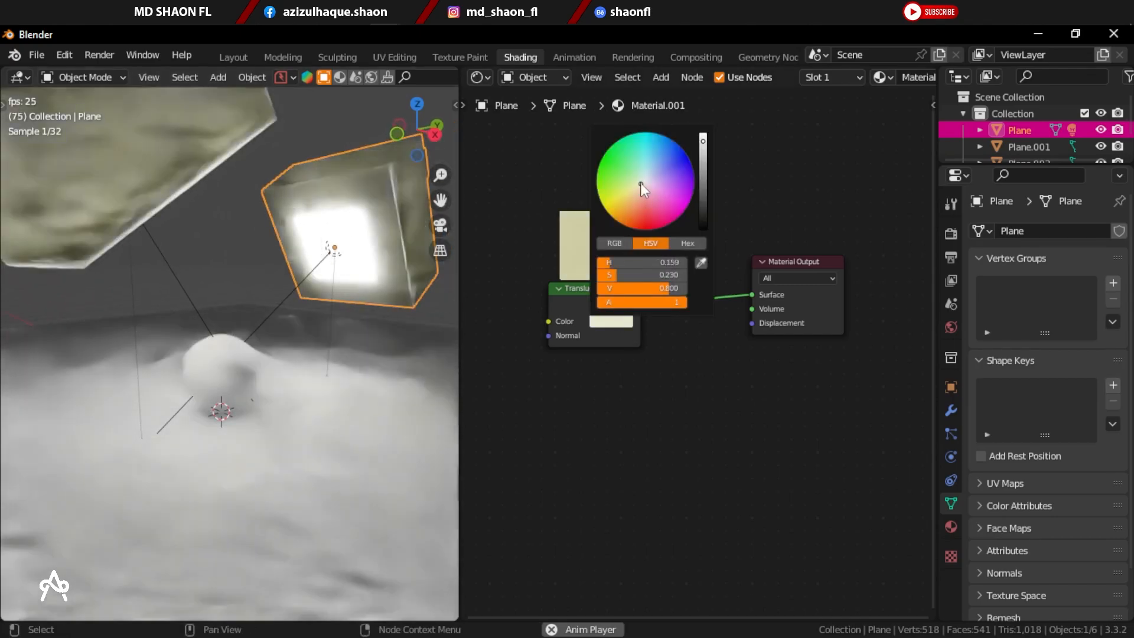
{"action": "scroll", "coordinate": [196, 381], "scroll_direction": "up", "scroll_amount": 5}
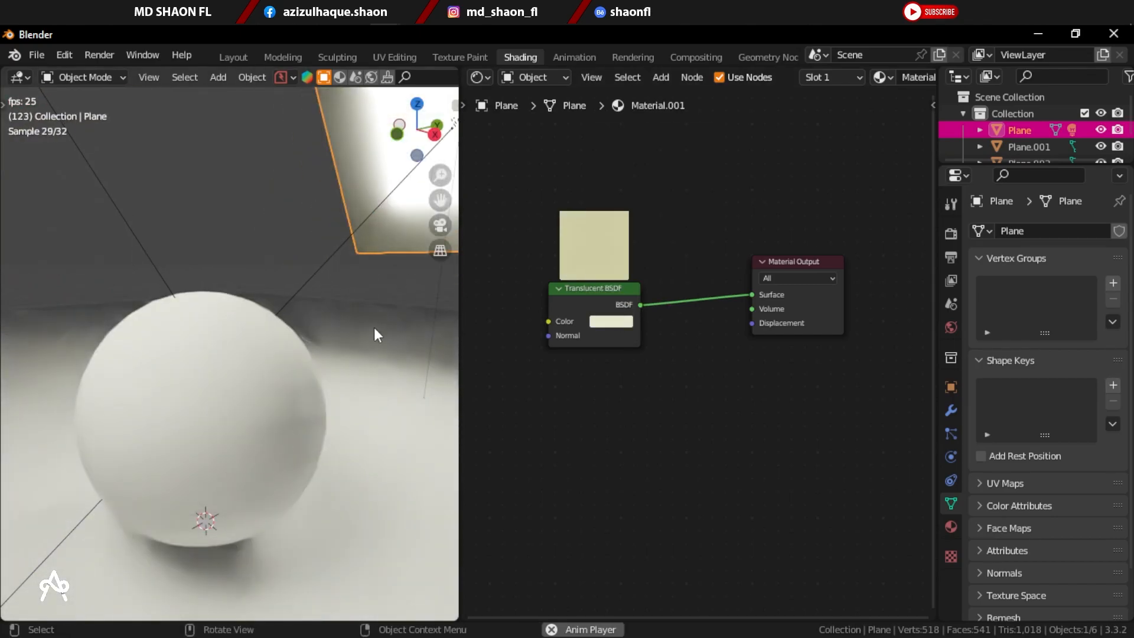
Change the Translucent BSDF color of the lampshade material to a saturated blue.
{"action": "scroll", "coordinate": [602, 344], "scroll_direction": "up", "scroll_amount": 3}
{"action": "left_click", "coordinate": [674, 363]}
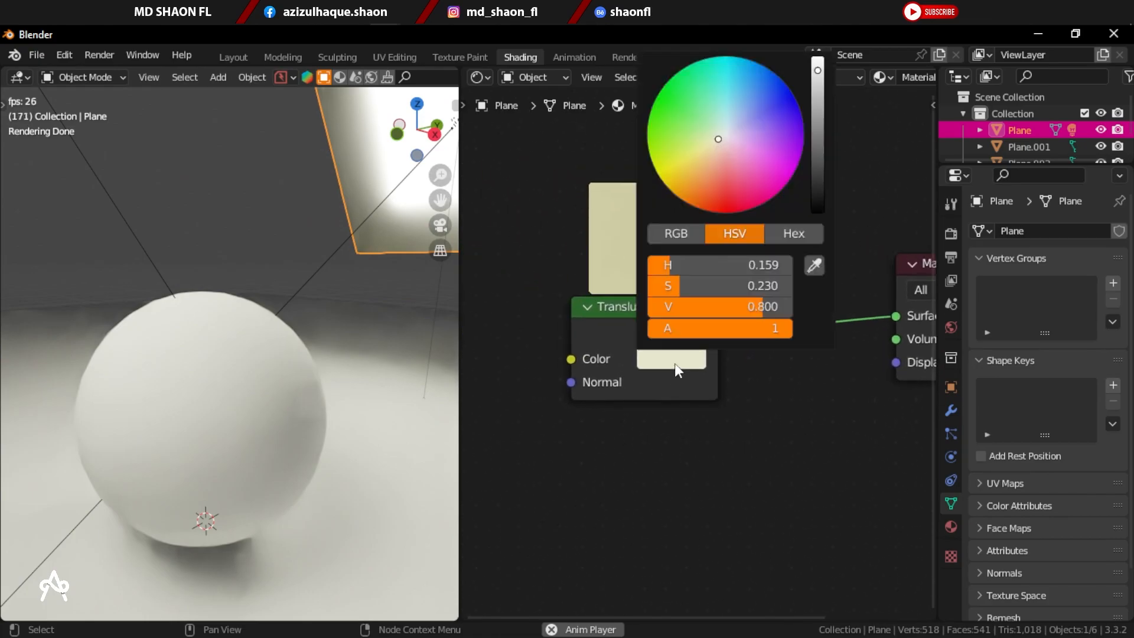
{"action": "left_click", "coordinate": [774, 90]}
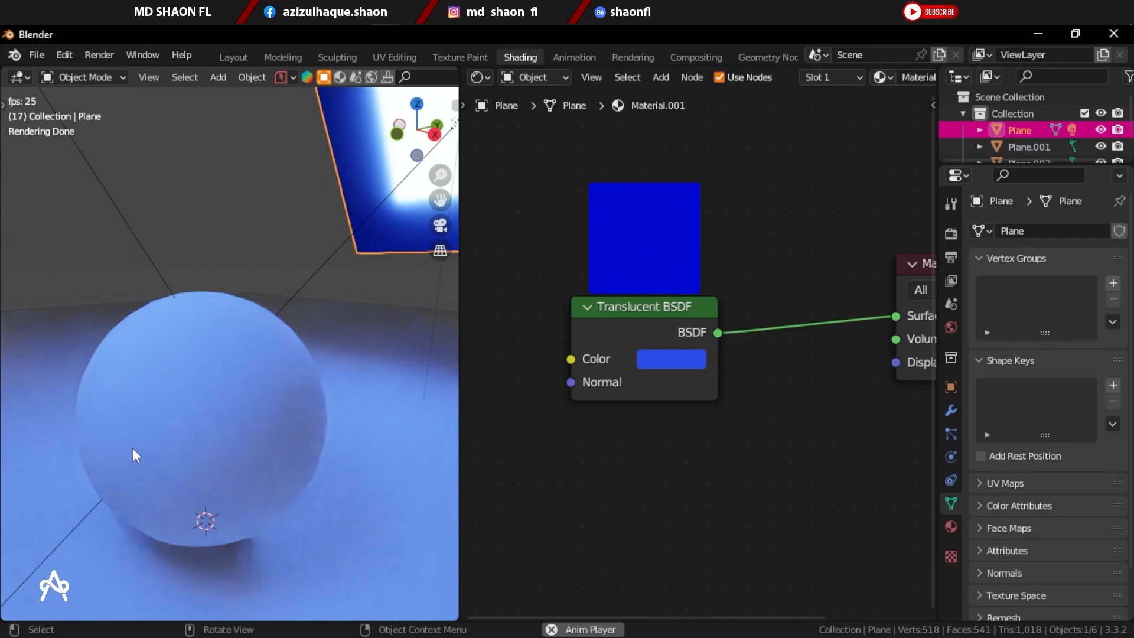
Hide and unhide the first blue lampshade twice to compare filtered and unfiltered light on the sphere.
{"action": "left_click", "coordinate": [279, 219]}
{"action": "left_click", "coordinate": [348, 181]}
{"action": "scroll", "coordinate": [222, 253], "scroll_direction": "down", "scroll_amount": 3}
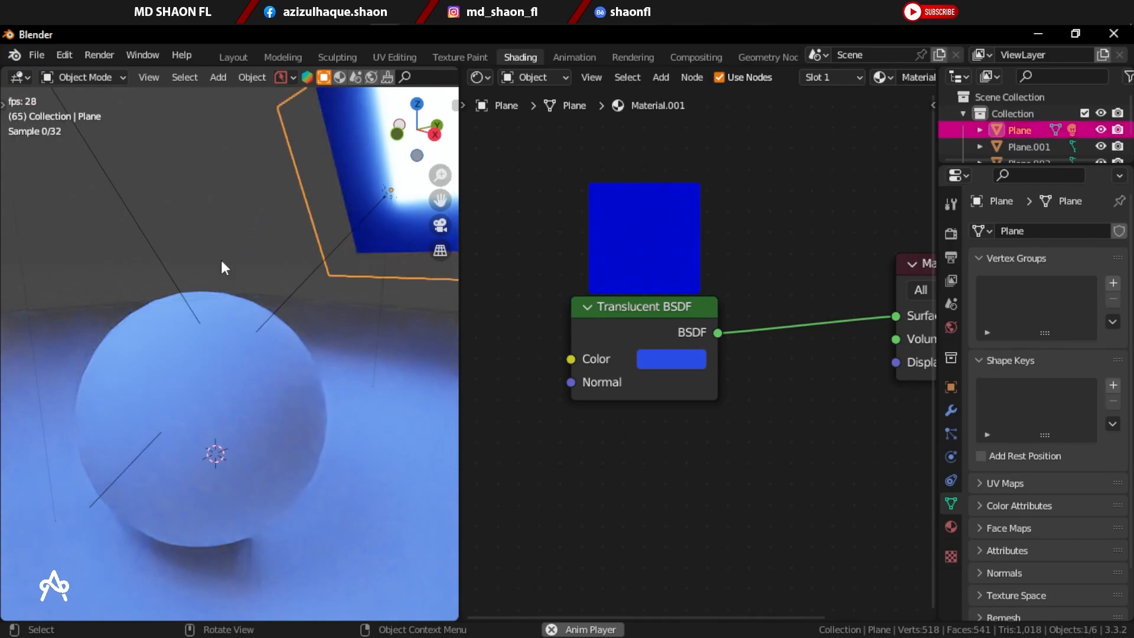
{"action": "key", "text": "h"}
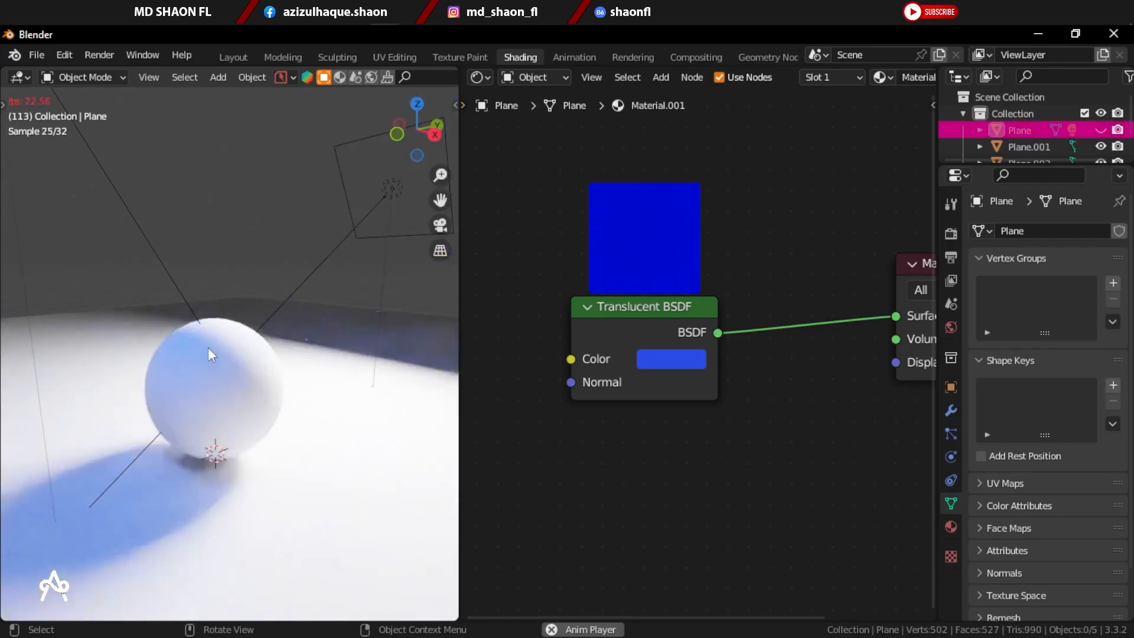
{"action": "scroll", "coordinate": [208, 343], "scroll_direction": "up", "scroll_amount": 4}
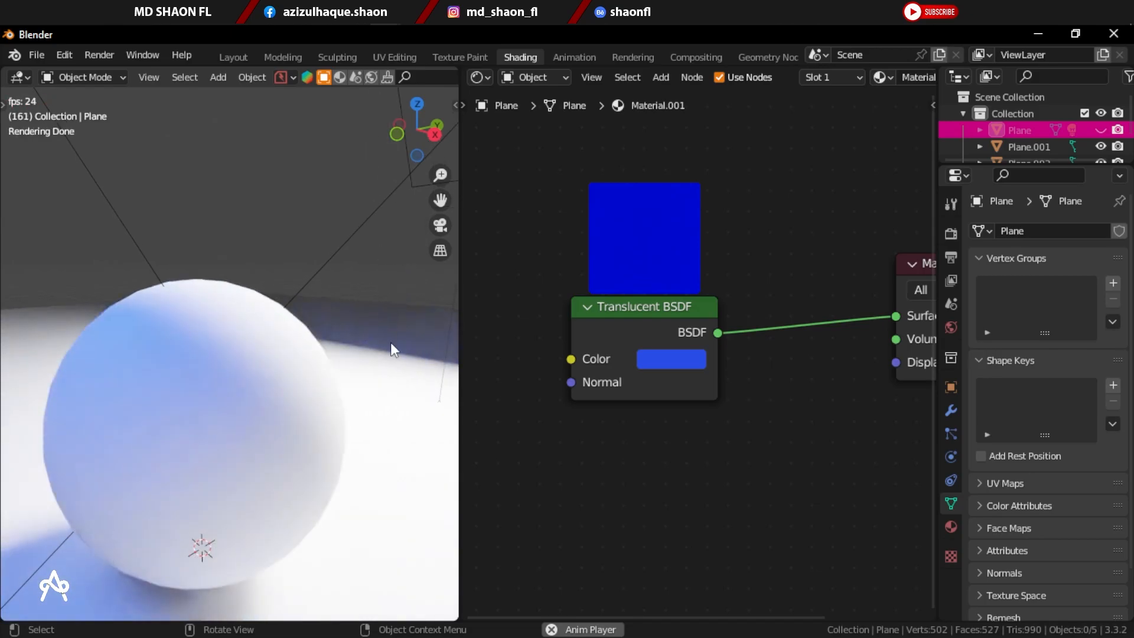
{"action": "scroll", "coordinate": [374, 271], "scroll_direction": "down", "scroll_amount": 3}
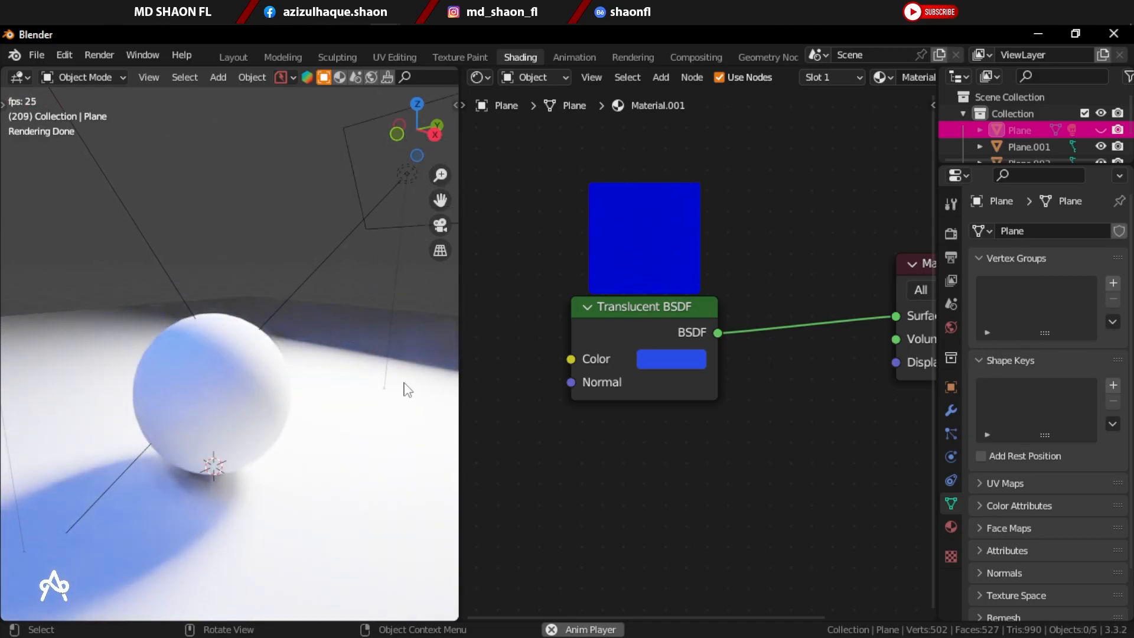
{"action": "key", "text": "alt+h"}
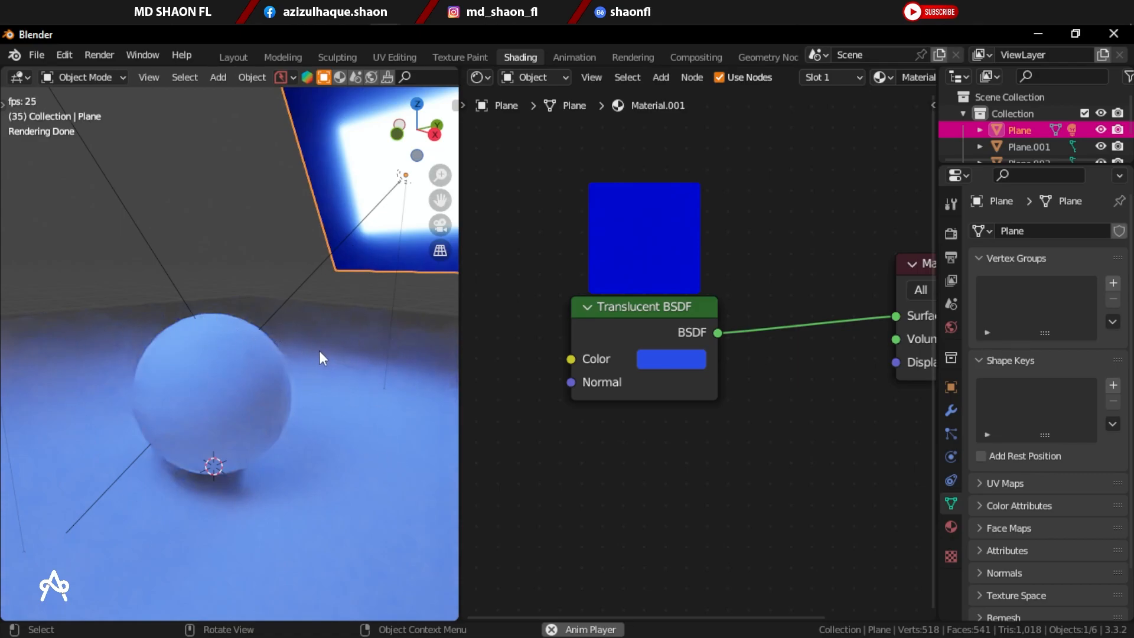
{"action": "key", "text": "alt+a"}
{"action": "left_click", "coordinate": [312, 173]}
{"action": "key", "text": "h"}
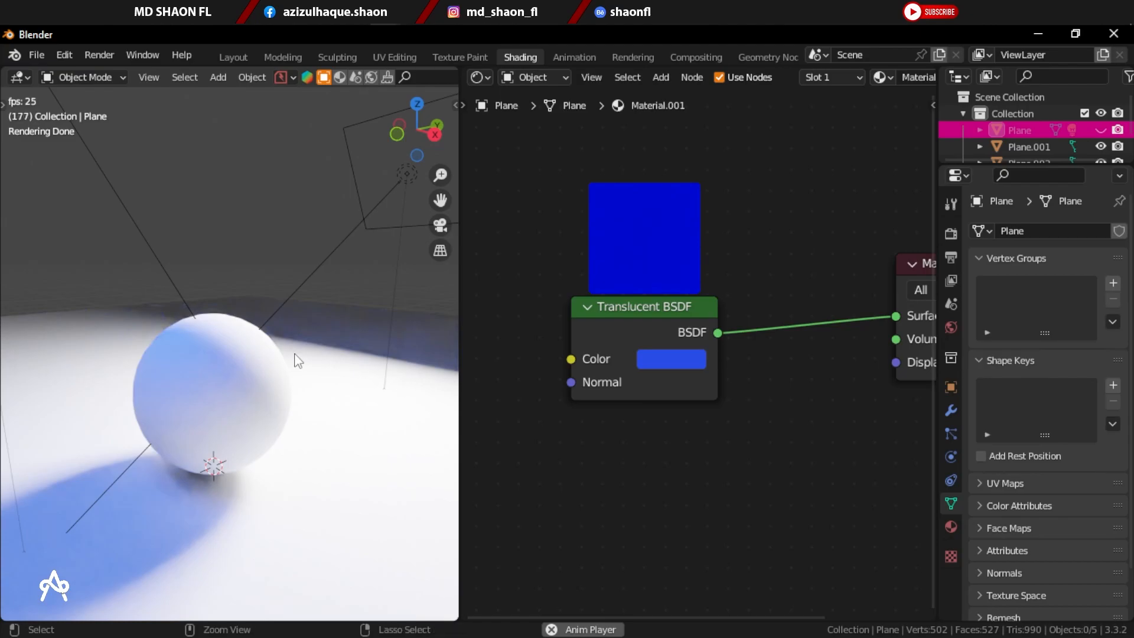
{"action": "key", "text": "alt+h"}
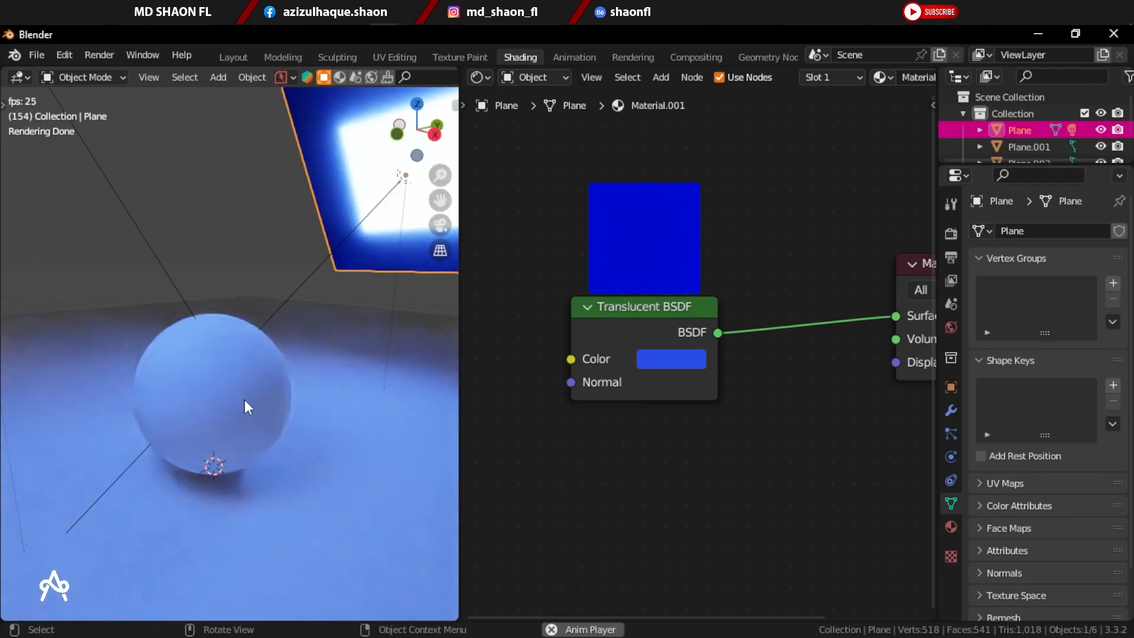
Close the lampshade scene and return to the material preview ball in 002.blend.
{"action": "left_click", "coordinate": [1113, 35]}
{"action": "left_click", "coordinate": [599, 370]}
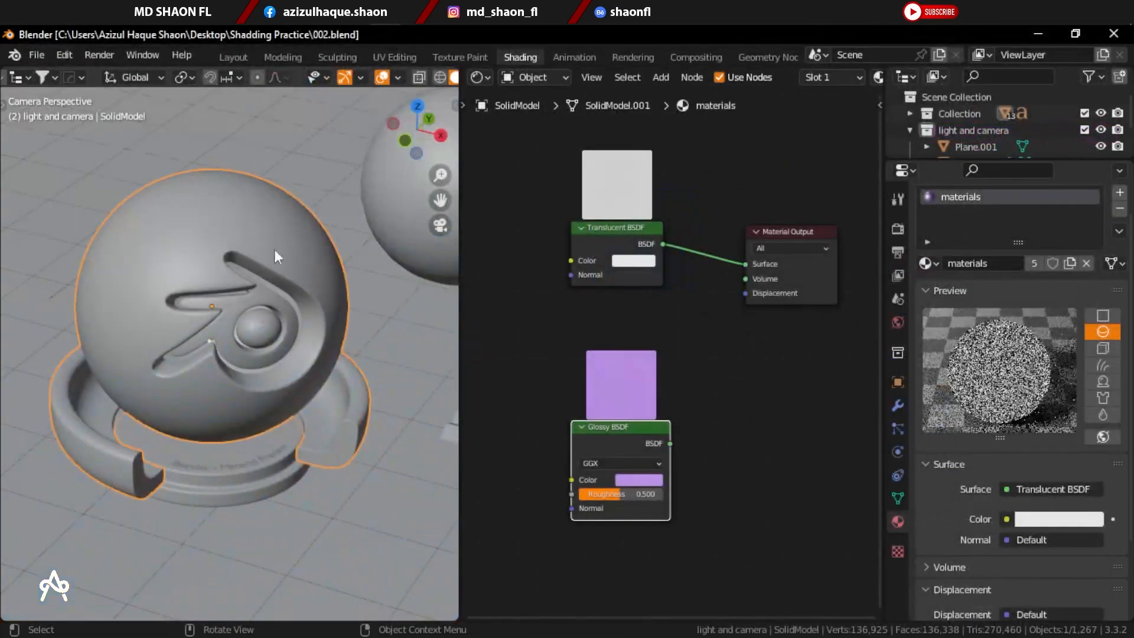
{"action": "mouse_move", "coordinate": [289, 372]}
{"action": "middle_mouse_down"}
{"action": "mouse_move", "coordinate": [292, 328]}
{"action": "mouse_move", "coordinate": [300, 353]}
{"action": "mouse_move", "coordinate": [275, 341]}
{"action": "mouse_move", "coordinate": [280, 361]}
{"action": "middle_mouse_up"}
{"action": "scroll", "coordinate": [299, 361], "scroll_direction": "up", "scroll_amount": 5}
{"action": "scroll", "coordinate": [295, 360], "scroll_direction": "down", "scroll_amount": 4}
{"action": "scroll", "coordinate": [272, 374], "scroll_direction": "up", "scroll_amount": 8}
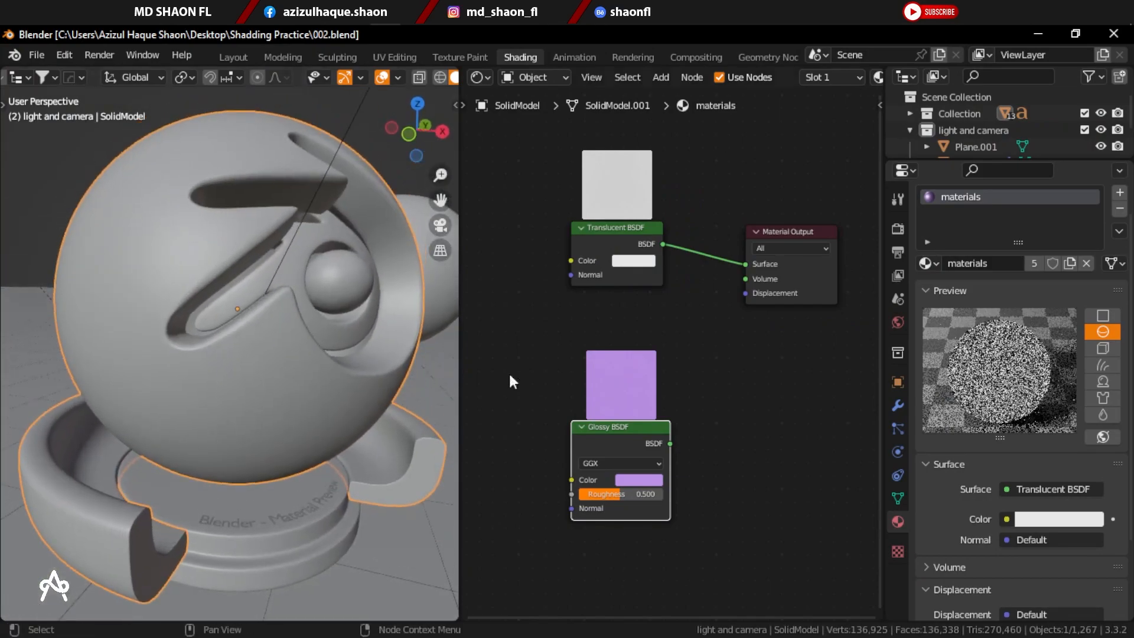
Delete the unconnected Glossy BSDF node and move the Translucent BSDF node slightly lower.
{"action": "left_click", "coordinate": [493, 353]}
{"action": "left_click", "coordinate": [581, 424]}
{"action": "key", "text": "x"}
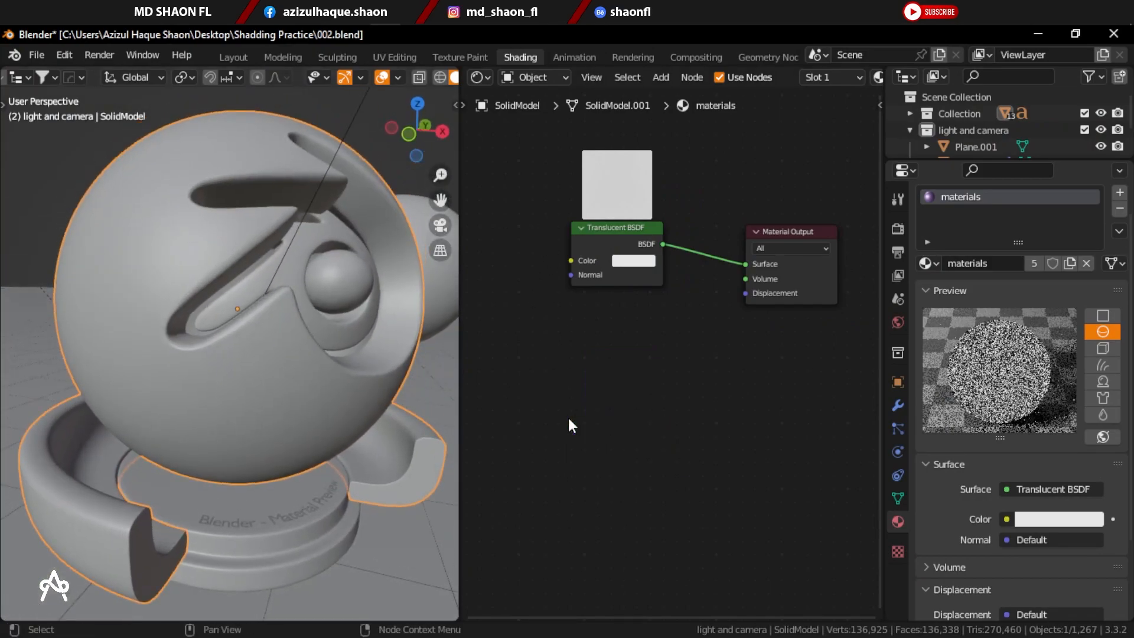
{"action": "left_click_drag", "start_coordinate": [604, 233], "coordinate": [597, 279]}
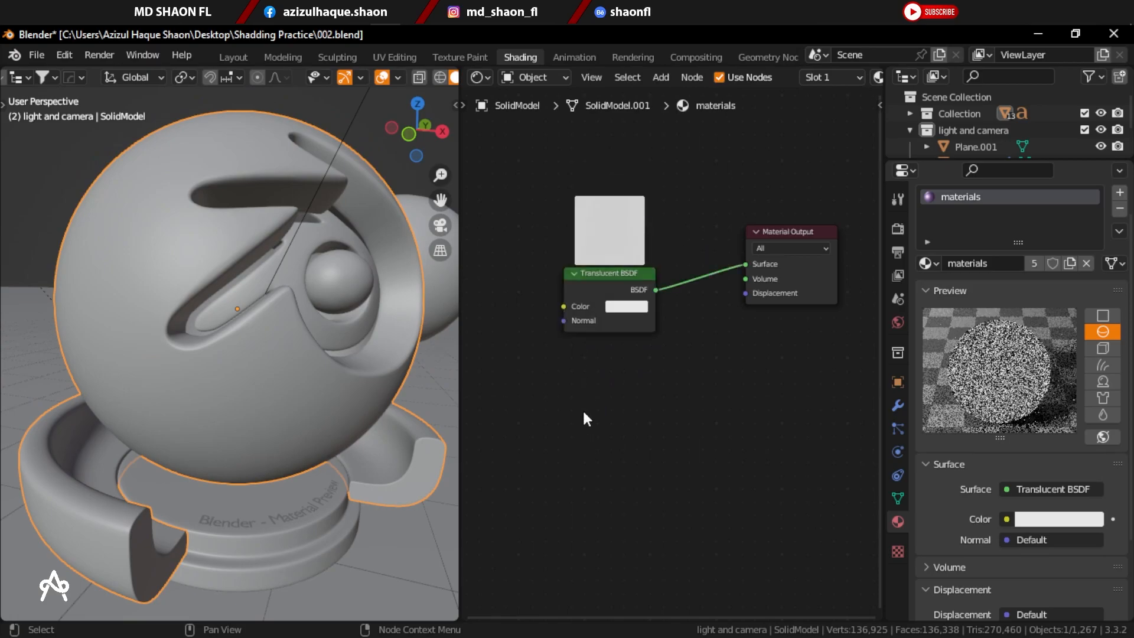
Add a Subsurface Scattering shader node and arrange it directly below the Translucent BSDF node, leaving it unconnected.
{"action": "key", "text": "shift+a"}
{"action": "mouse_move", "coordinate": [583, 412]}
{"action": "mouse_move", "coordinate": [525, 430]}
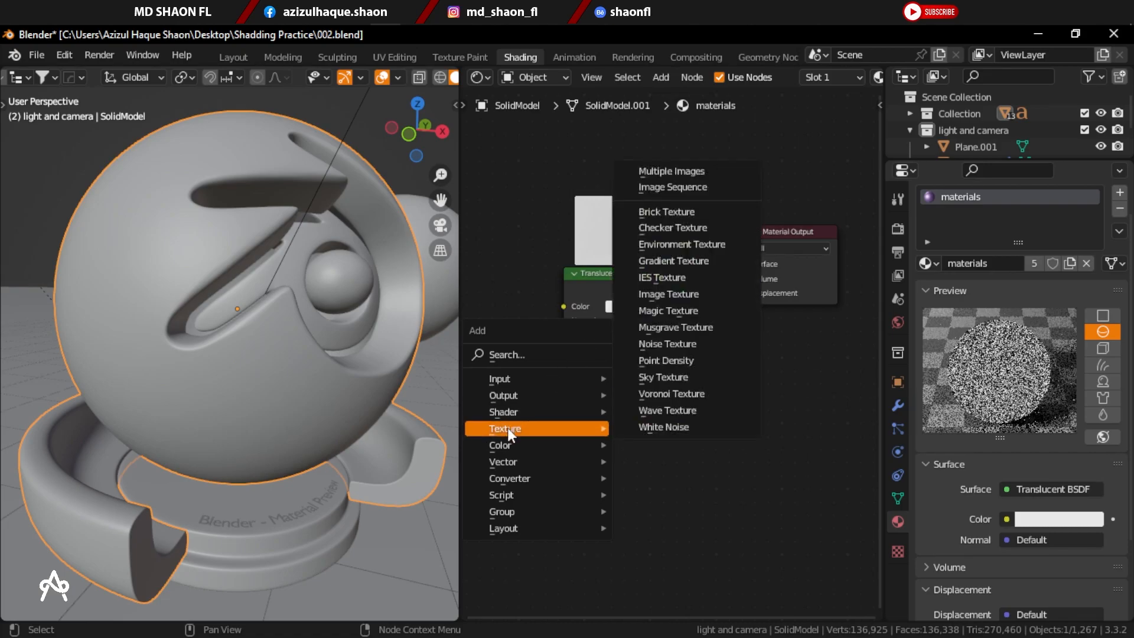
{"action": "mouse_move", "coordinate": [510, 411]}
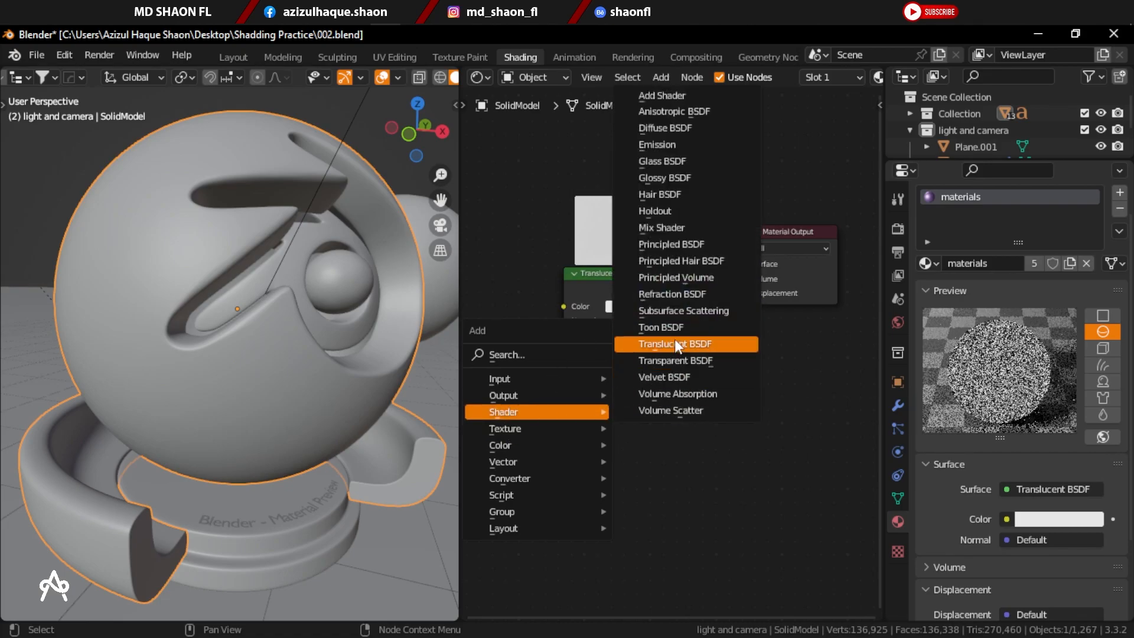
{"action": "left_click", "coordinate": [661, 311]}
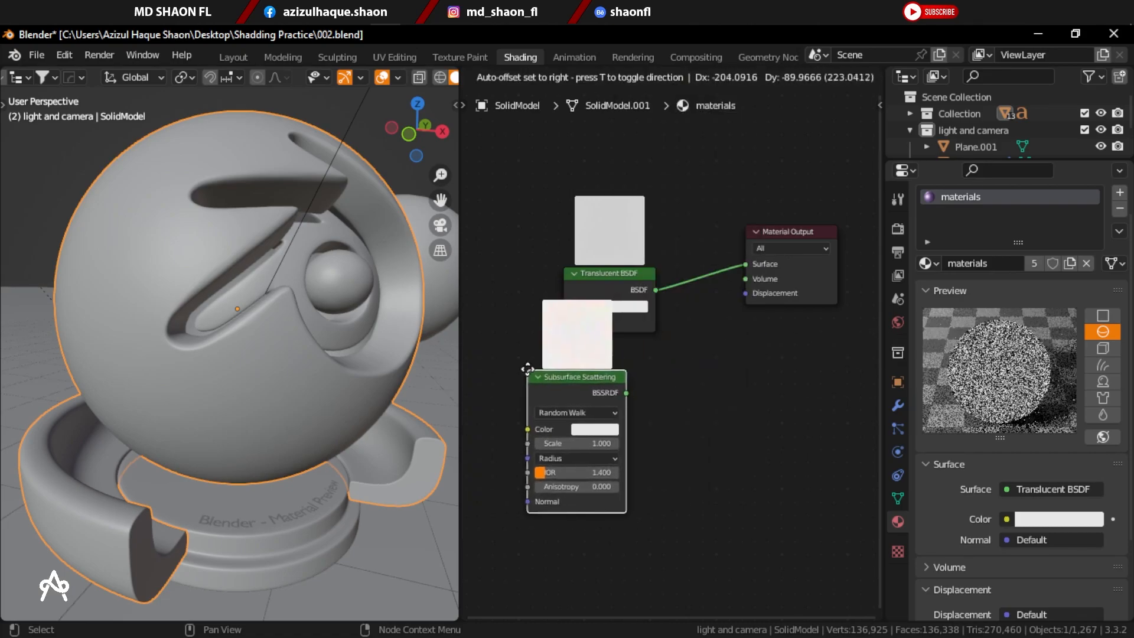
{"action": "left_click", "coordinate": [555, 378]}
{"action": "left_click_drag", "start_coordinate": [589, 288], "coordinate": [555, 219]}
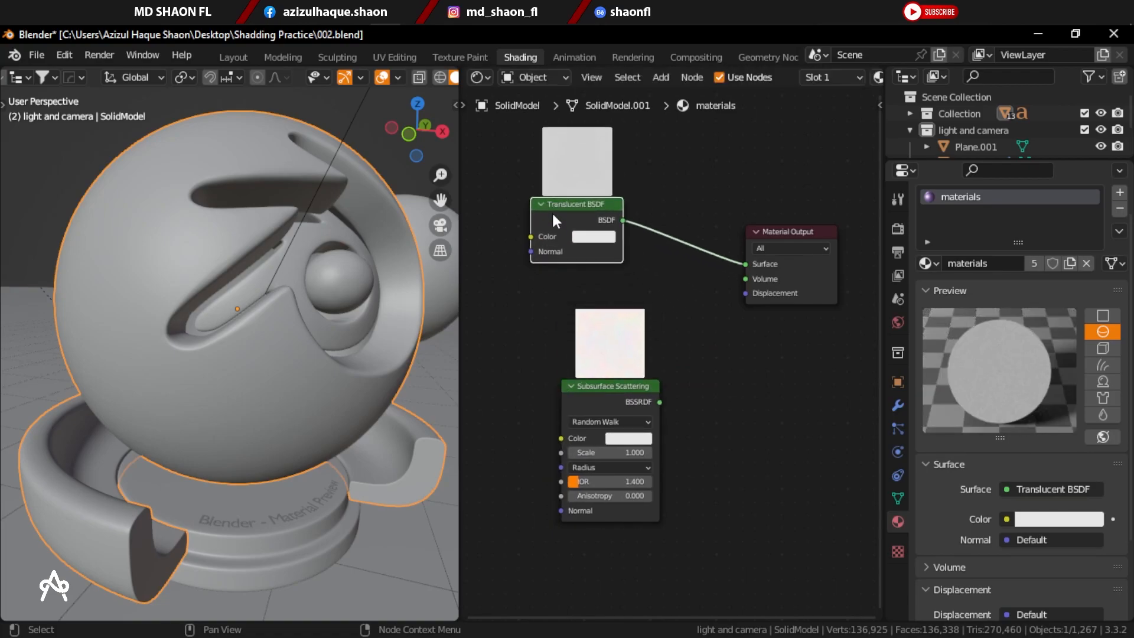
{"action": "left_click_drag", "start_coordinate": [609, 388], "coordinate": [577, 362]}
Add a plane mesh to the scene and raise it along the Z axis.
{"action": "middle_click_drag", "start_coordinate": [130, 365], "coordinate": [154, 365]}
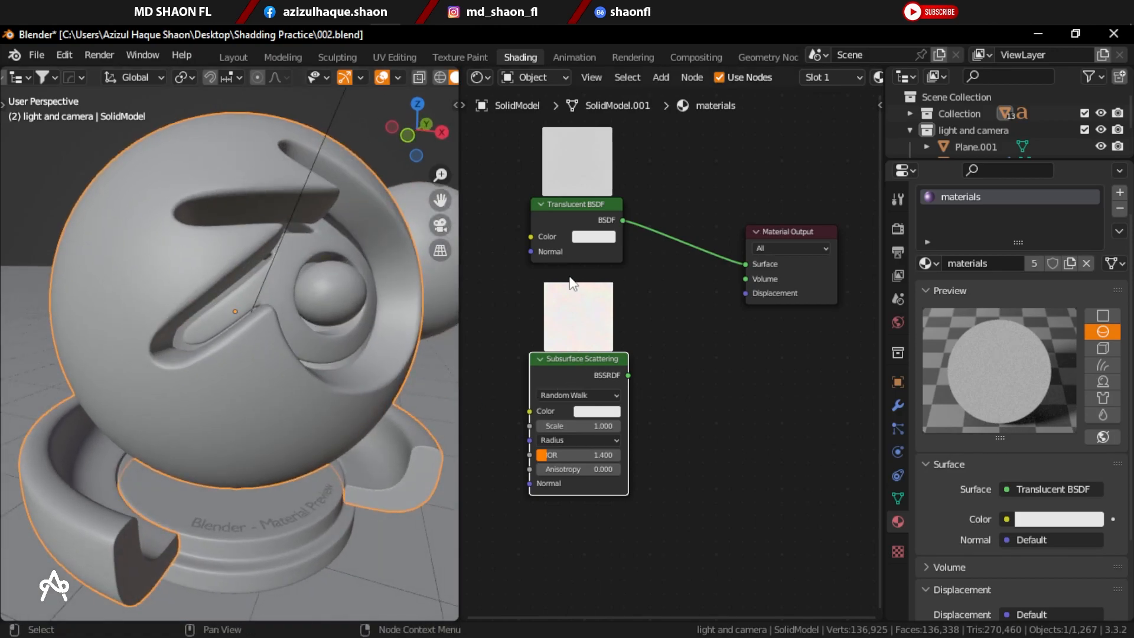
{"action": "scroll", "coordinate": [274, 339], "scroll_direction": "down", "scroll_amount": 5}
{"action": "key", "text": "shift+a"}
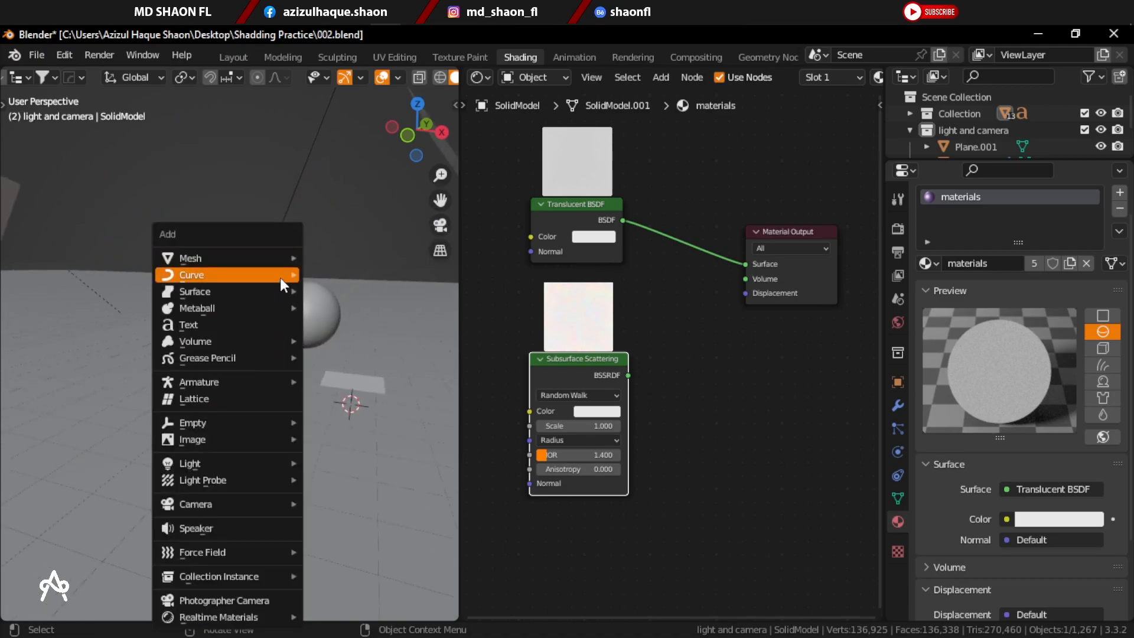
{"action": "mouse_move", "coordinate": [289, 259]}
{"action": "left_click", "coordinate": [350, 260]}
{"action": "key", "text": "g"}
{"action": "key", "text": "z"}
{"action": "left_click", "coordinate": [346, 311]}
Move the new plane to open space above and beside the material preview ball.
{"action": "middle_click_drag", "start_coordinate": [346, 311], "coordinate": [290, 384], "text": "shift"}
{"action": "scroll", "coordinate": [328, 363], "scroll_direction": "up", "scroll_amount": 2}
{"action": "key", "text": "g"}
{"action": "left_click", "coordinate": [55, 284]}
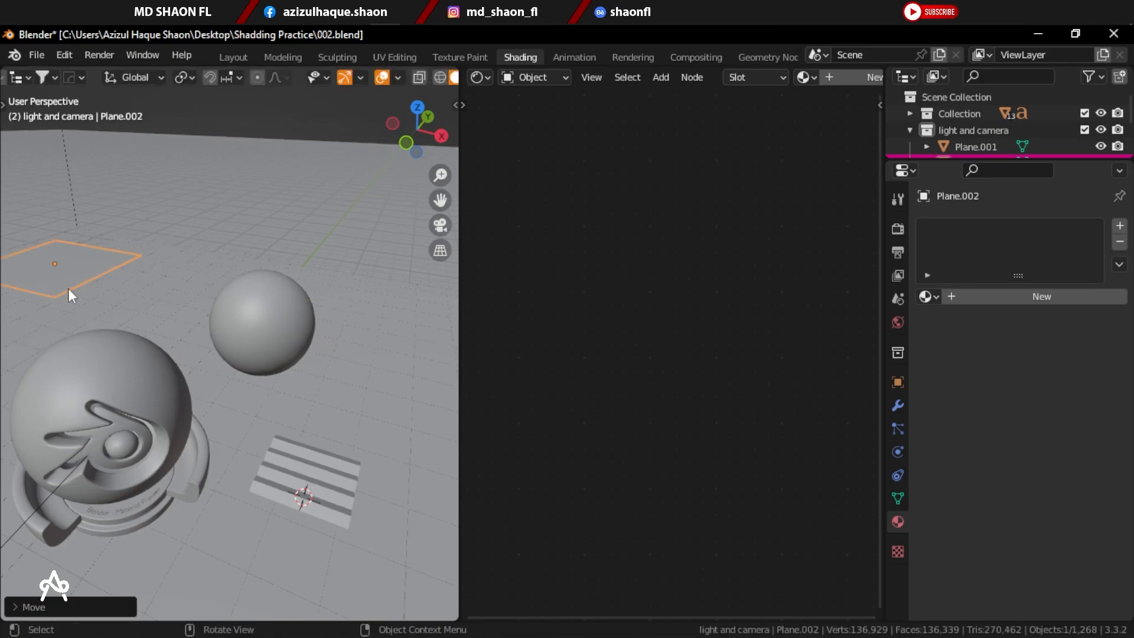
{"action": "middle_click_drag", "start_coordinate": [55, 284], "coordinate": [307, 314], "text": "shift"}
{"action": "key", "text": "g"}
{"action": "left_click", "coordinate": [228, 331]}
{"action": "scroll", "coordinate": [228, 331], "scroll_direction": "up", "scroll_amount": 3}
{"action": "key", "text": "Tab"}
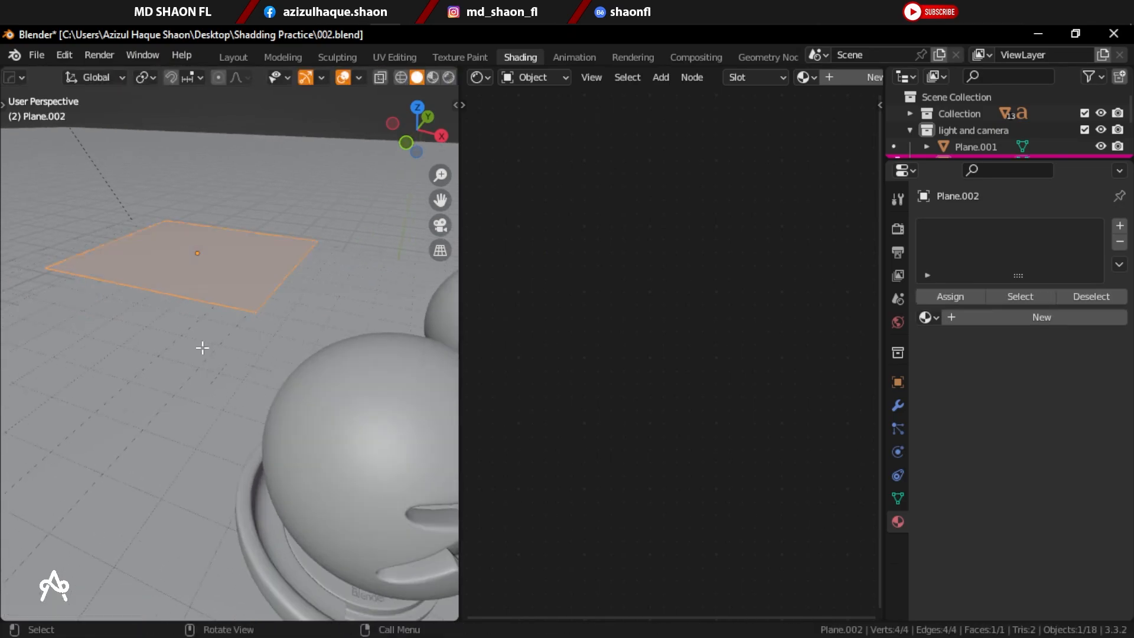
{"action": "scroll", "coordinate": [244, 381], "scroll_direction": "up", "scroll_amount": 2}
{"action": "middle_click_drag", "start_coordinate": [243, 381], "coordinate": [254, 403], "text": "shift"}
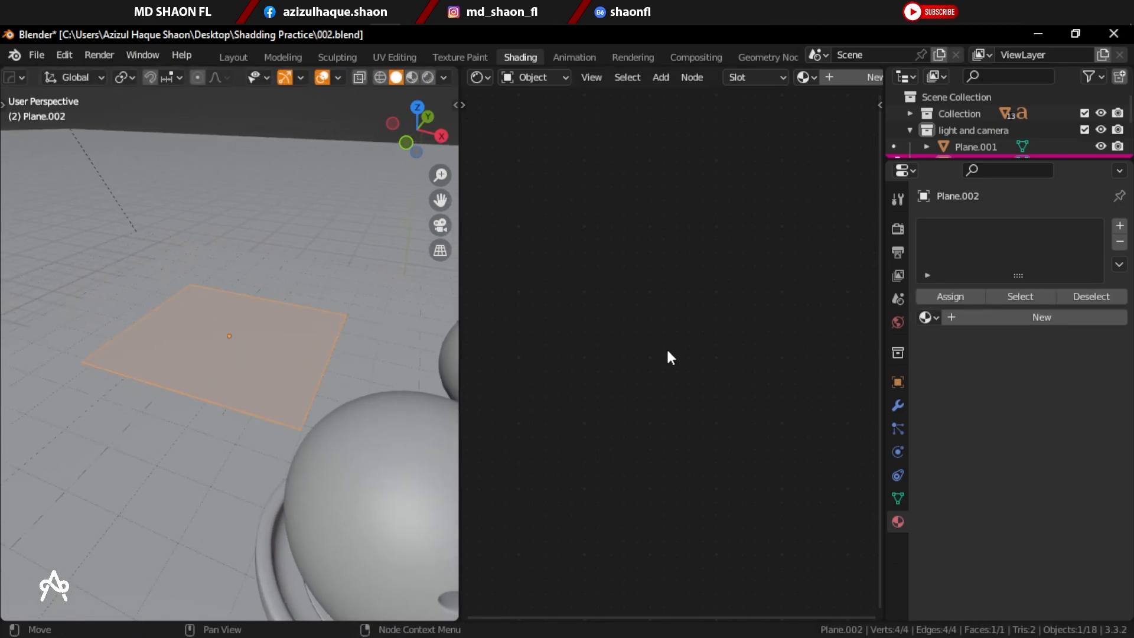
{"action": "key", "text": "Tab"}
Select the material preview ball and show the viewport in rendered shading through the camera view.
{"action": "left_click", "coordinate": [363, 470]}
{"action": "scroll", "coordinate": [310, 414], "scroll_direction": "up", "scroll_amount": 3}
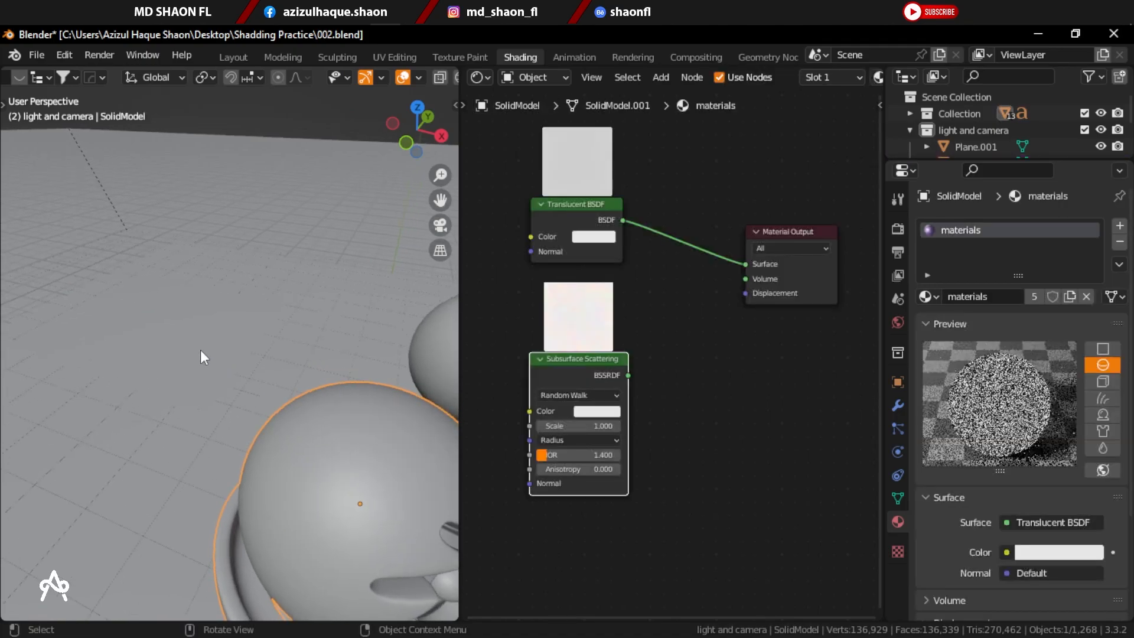
{"action": "key", "text": "z"}
{"action": "left_click", "coordinate": [294, 367]}
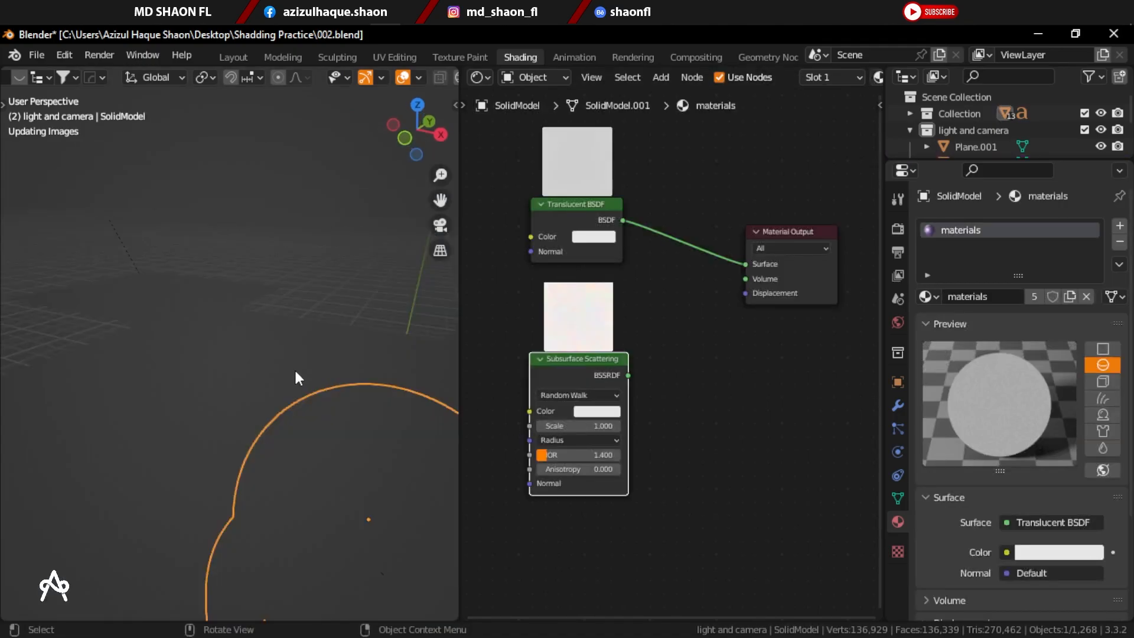
{"action": "scroll", "coordinate": [283, 339], "scroll_direction": "down", "scroll_amount": 4}
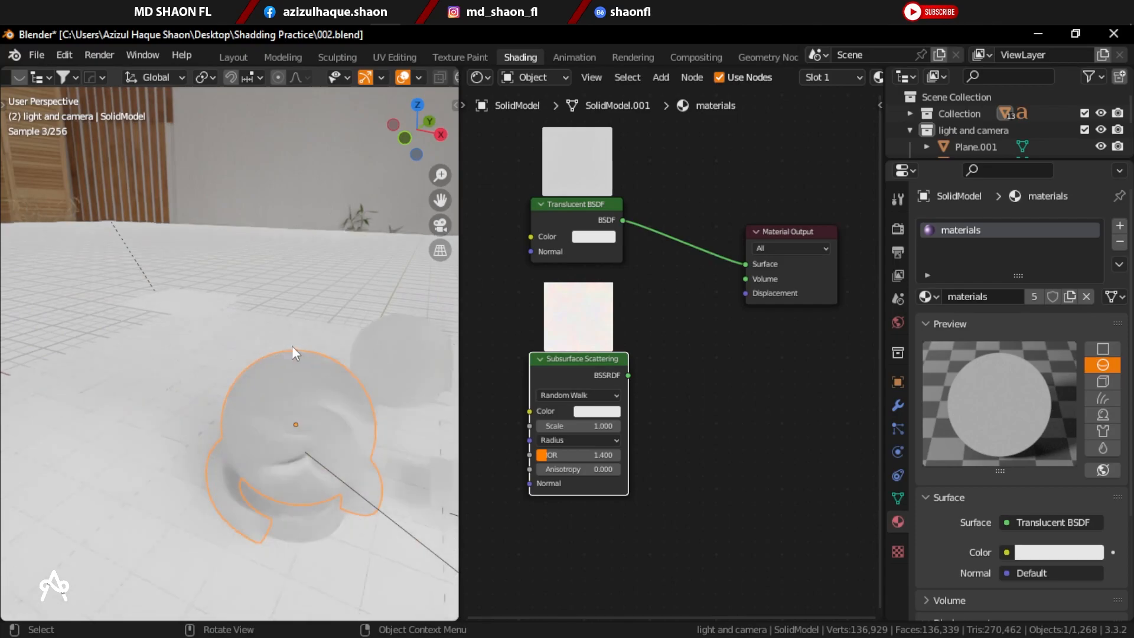
{"action": "key", "text": "KP_0"}
{"action": "scroll", "coordinate": [239, 288], "scroll_direction": "down", "scroll_amount": 5}
{"action": "middle_click_drag", "start_coordinate": [239, 289], "coordinate": [327, 349], "text": "shift"}
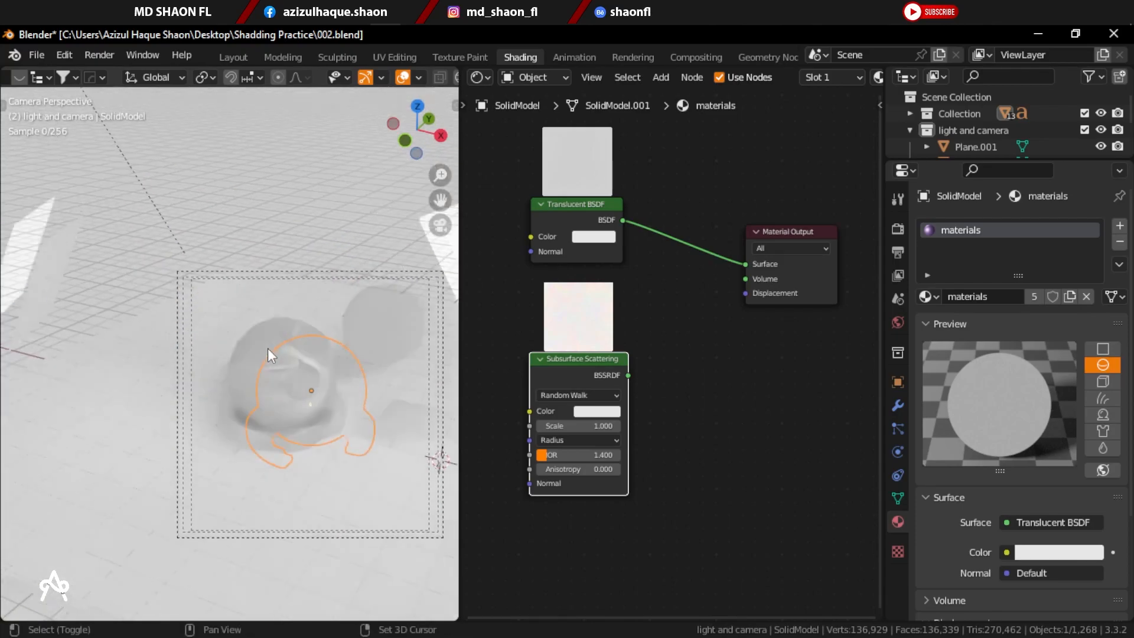
Move the new plane lower so it floats directly beside the material preview ball in the camera view.
{"action": "left_click", "coordinate": [229, 308]}
{"action": "key", "text": "g"}
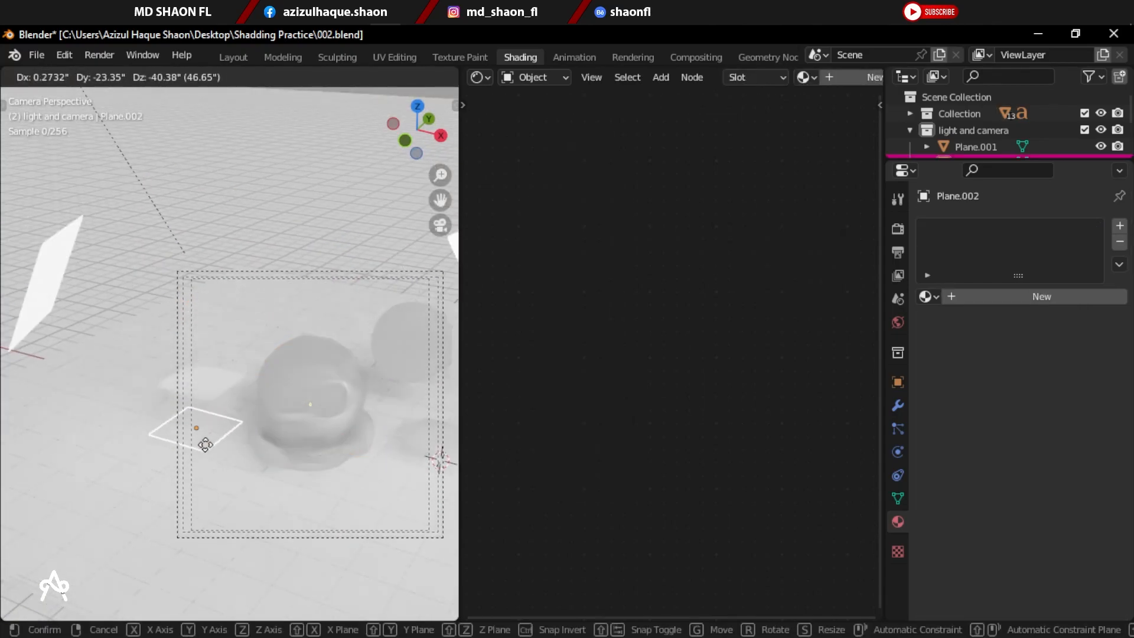
{"action": "left_click", "coordinate": [208, 446]}
{"action": "key", "text": "g"}
{"action": "left_click", "coordinate": [239, 399]}
{"action": "scroll", "coordinate": [321, 396], "scroll_direction": "up", "scroll_amount": 3}
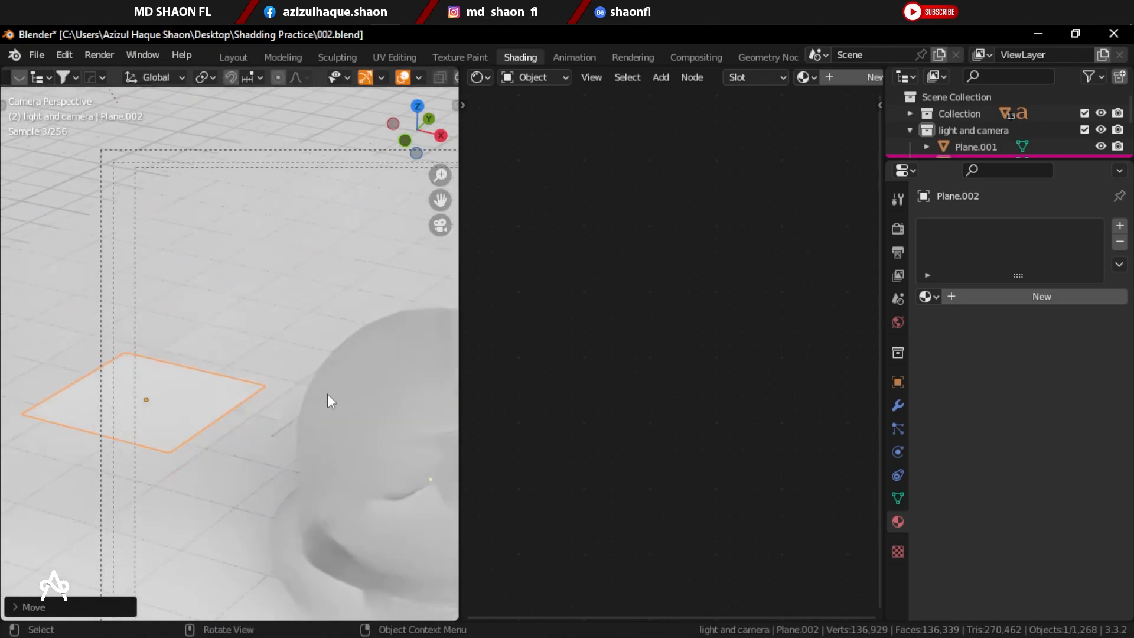
Connect the Subsurface Scattering node's BSSRDF output to the Material Output's Surface in the preview ball's material.
{"action": "left_click", "coordinate": [382, 405]}
{"action": "scroll", "coordinate": [320, 355], "scroll_direction": "up", "scroll_amount": 2}
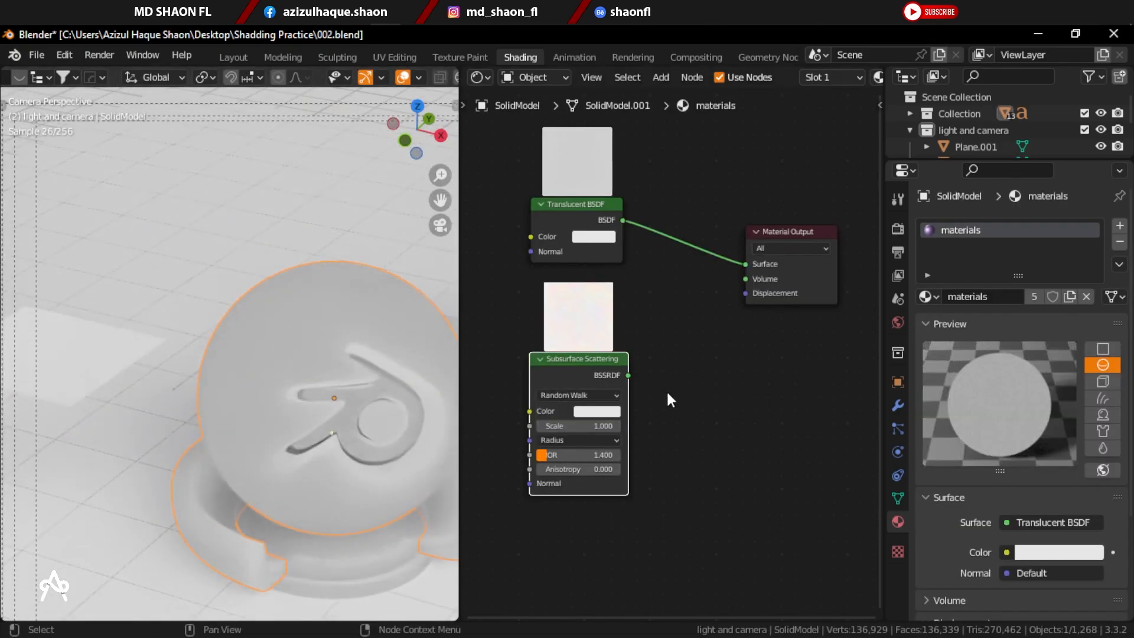
{"action": "left_click_drag", "start_coordinate": [628, 375], "coordinate": [745, 264]}
Delete the disconnected Translucent BSDF node and move the Subsurface Scattering node up level with the Material Output.
{"action": "left_click_drag", "start_coordinate": [578, 178], "coordinate": [583, 149]}
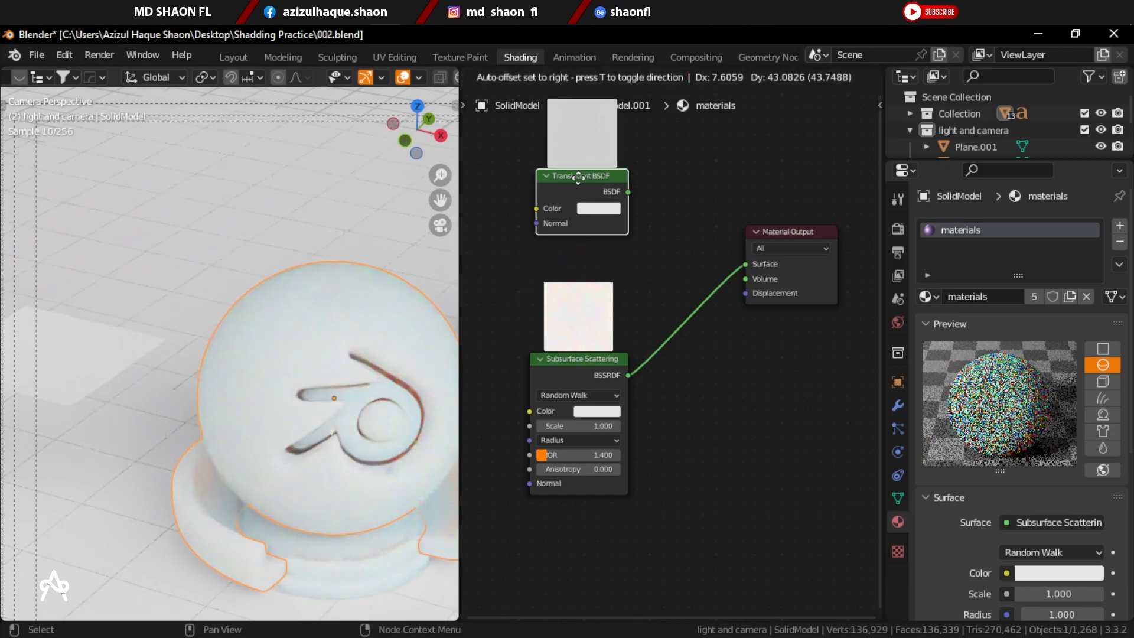
{"action": "key", "text": "Delete"}
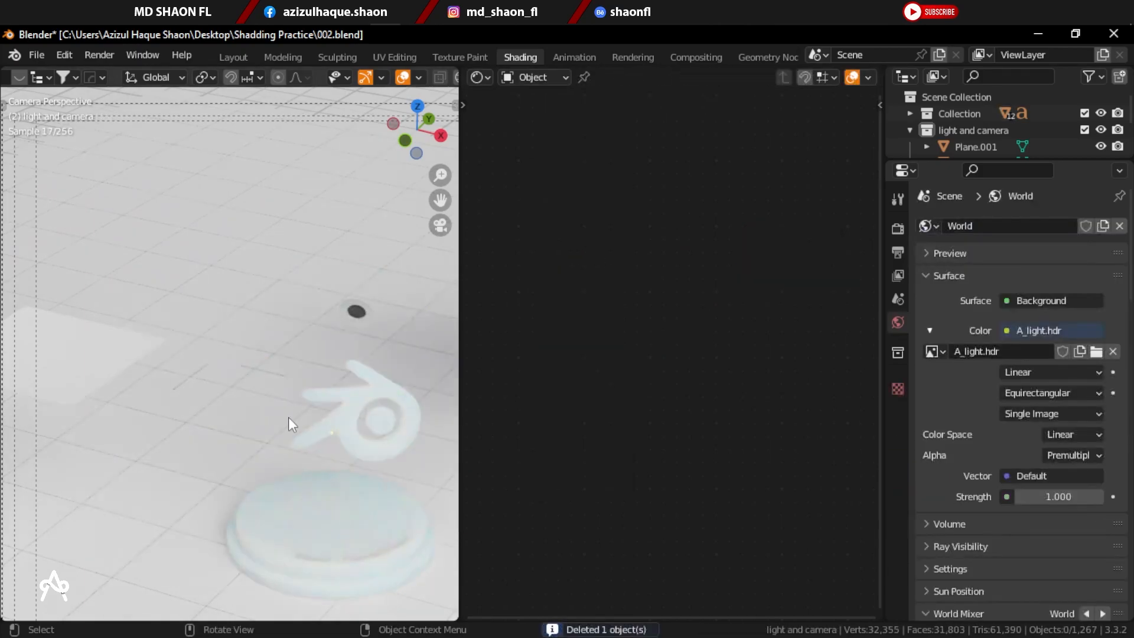
{"action": "key", "text": "ctrl+z"}
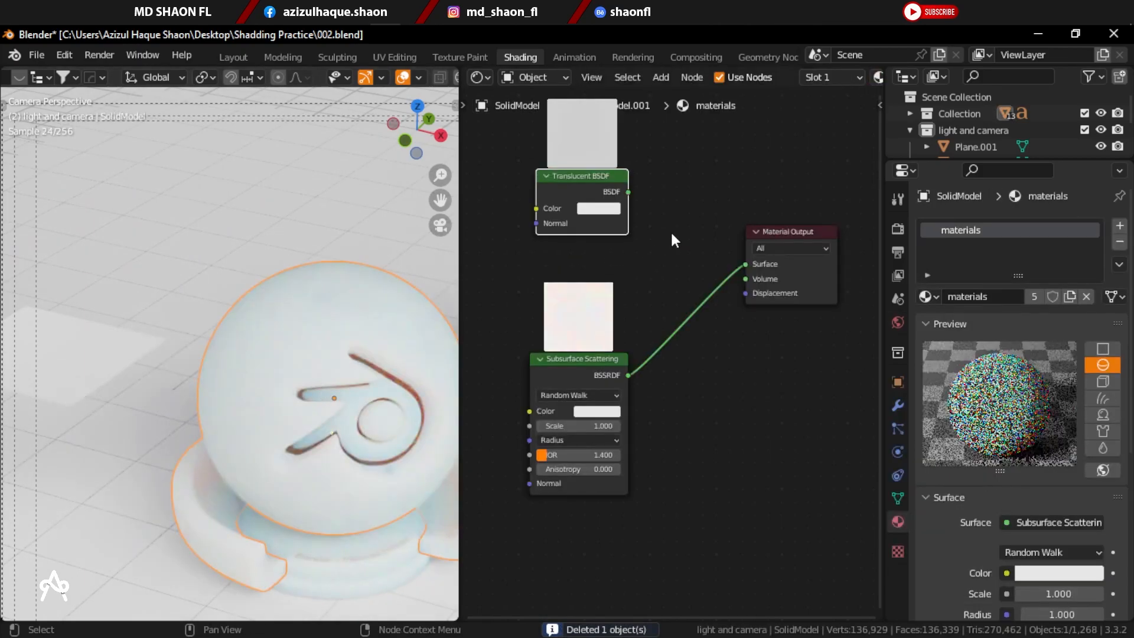
{"action": "key", "text": "Delete"}
{"action": "left_click_drag", "start_coordinate": [568, 357], "coordinate": [592, 260]}
Define a render region in the camera view around the engraved logo on the preview ball.
{"action": "scroll", "coordinate": [252, 427], "scroll_direction": "up", "scroll_amount": 4}
{"action": "scroll", "coordinate": [252, 427], "scroll_direction": "down", "scroll_amount": 4}
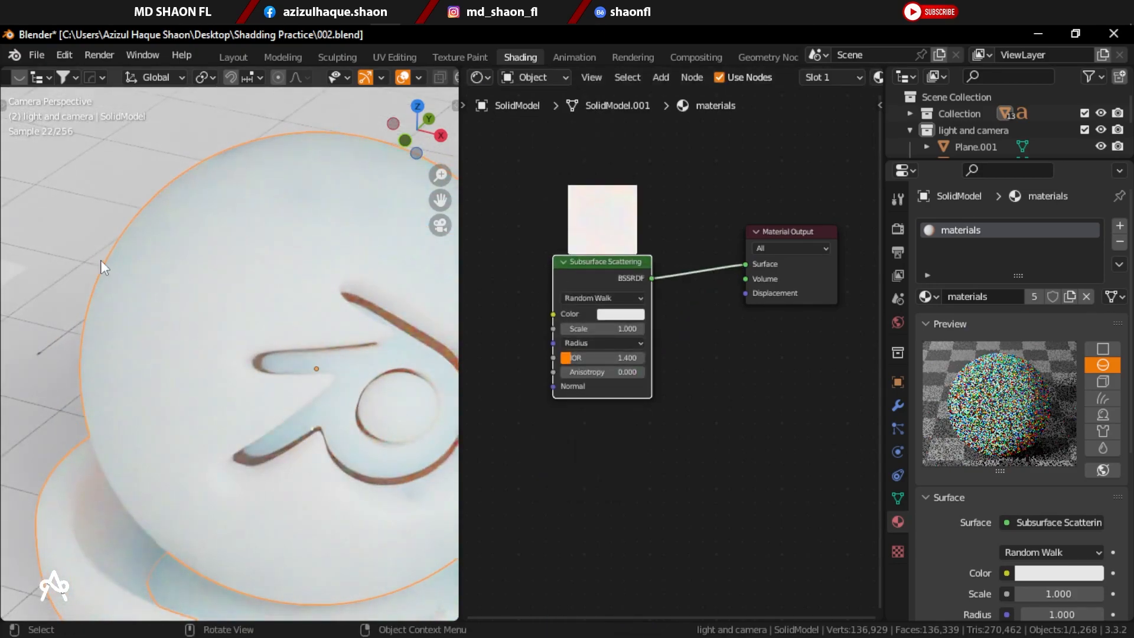
{"action": "scroll", "coordinate": [258, 426], "scroll_direction": "up", "scroll_amount": 3}
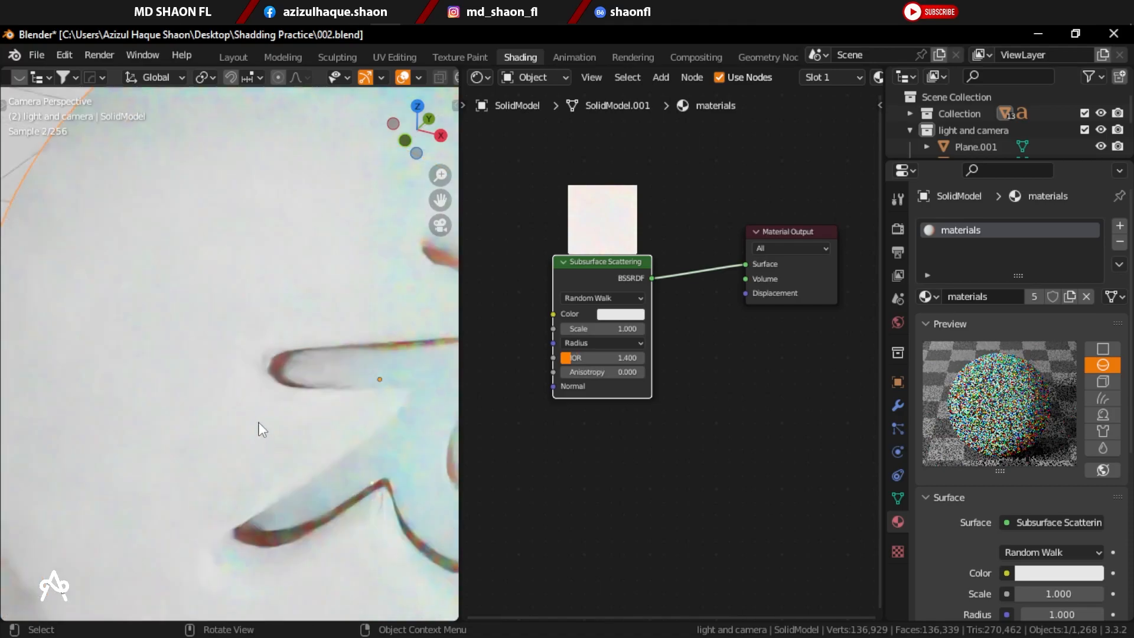
{"action": "scroll", "coordinate": [239, 437], "scroll_direction": "down", "scroll_amount": 4}
{"action": "scroll", "coordinate": [246, 438], "scroll_direction": "up", "scroll_amount": 2}
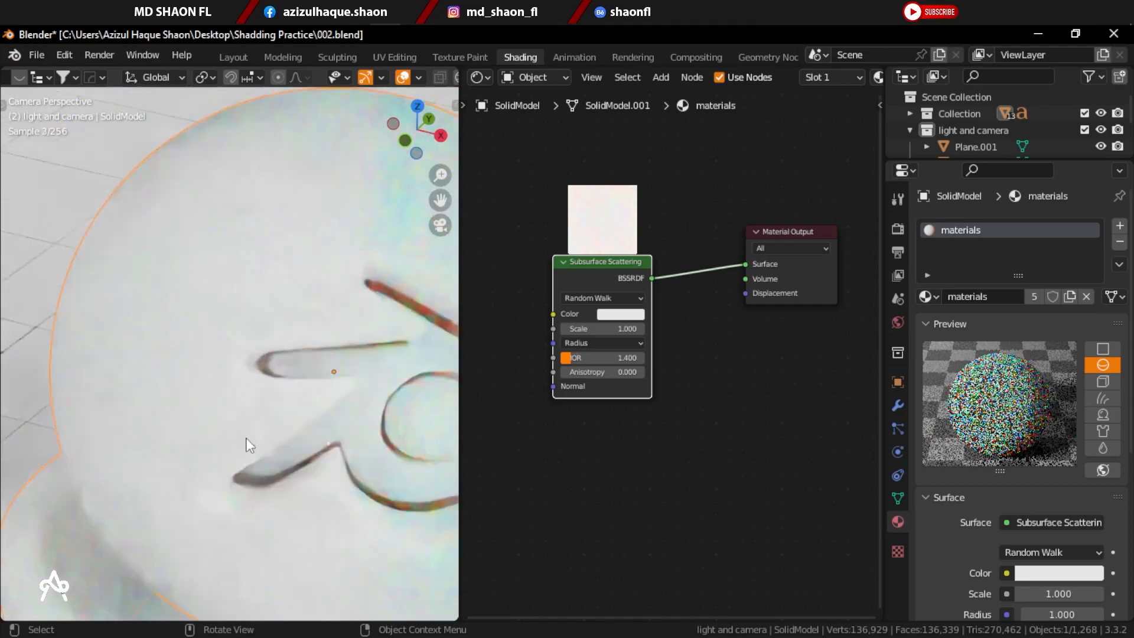
{"action": "key", "text": "ctrl+b"}
{"action": "left_click_drag", "start_coordinate": [216, 208], "coordinate": [418, 604]}
Raise the Subsurface Scattering node's Scale to 16.9 and view the preview ball from another angle.
{"action": "scroll", "coordinate": [339, 438], "scroll_direction": "up", "scroll_amount": 4}
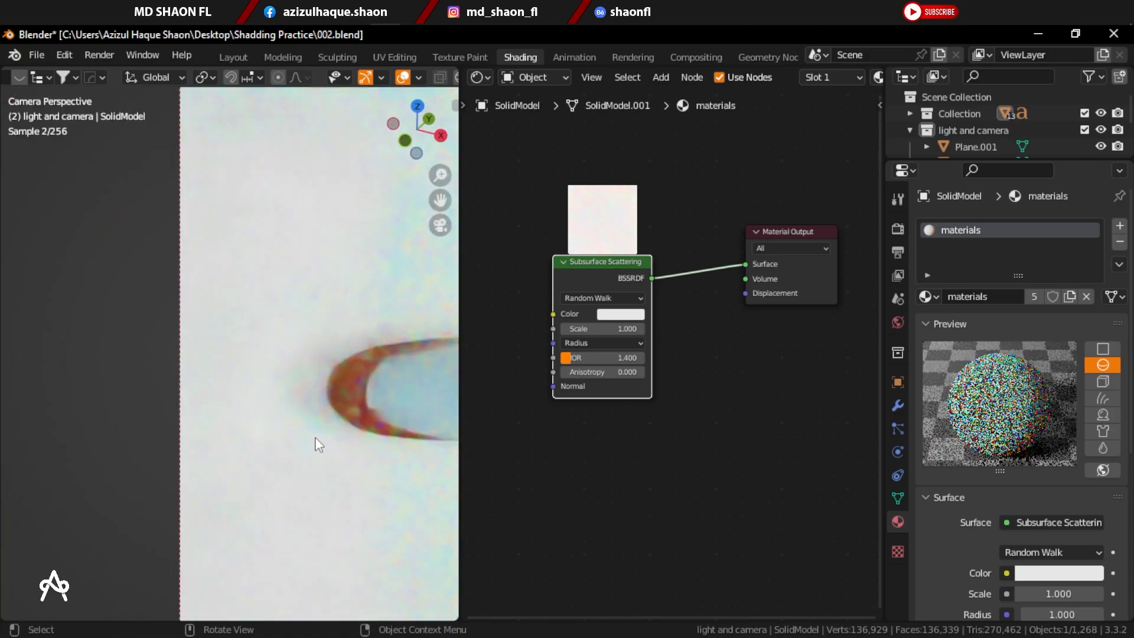
{"action": "middle_click_drag", "start_coordinate": [315, 437], "coordinate": [257, 320]}
{"action": "scroll", "coordinate": [257, 321], "scroll_direction": "up", "scroll_amount": 5}
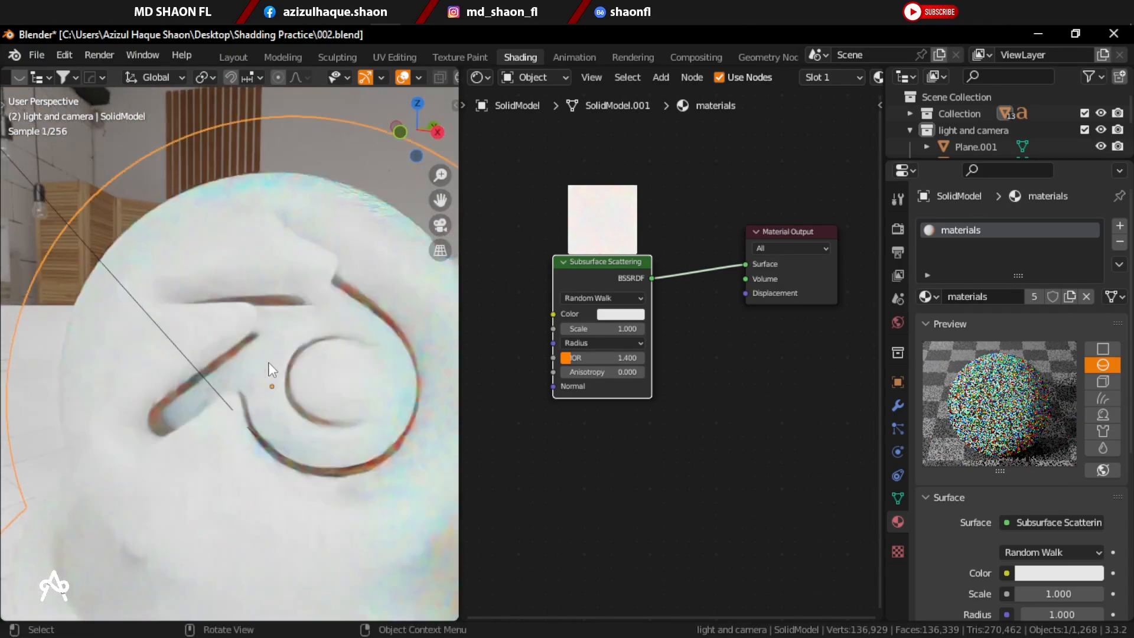
{"action": "scroll", "coordinate": [563, 366], "scroll_direction": "up", "scroll_amount": 3}
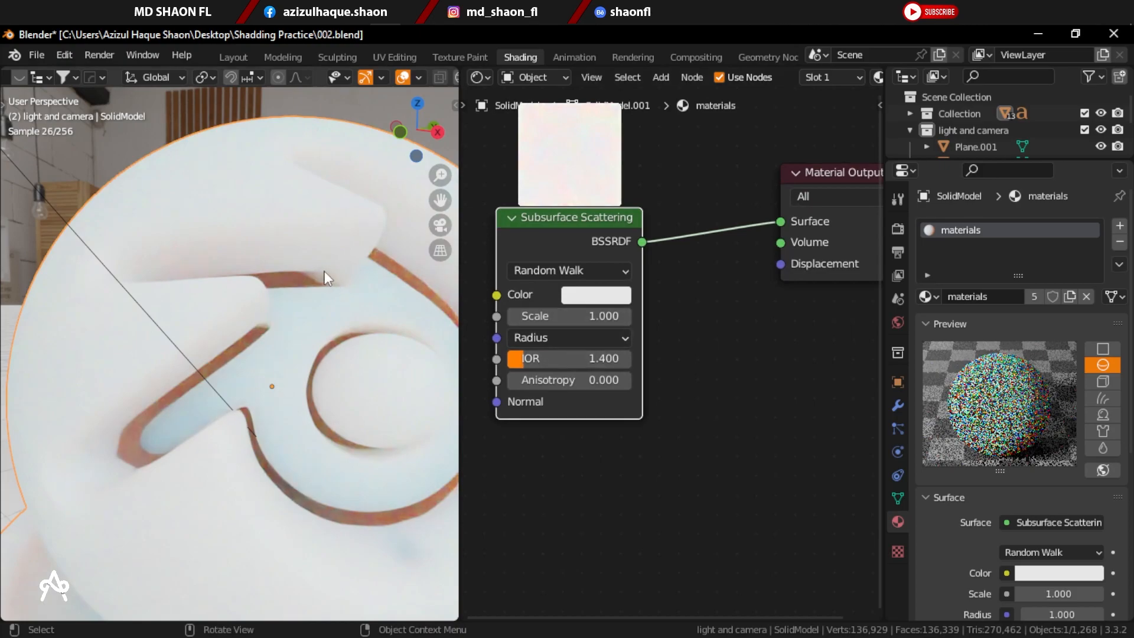
{"action": "left_click_drag", "start_coordinate": [563, 318], "coordinate": [620, 317]}
{"action": "scroll", "coordinate": [261, 328], "scroll_direction": "down", "scroll_amount": 5}
{"action": "middle_click_drag", "start_coordinate": [206, 373], "coordinate": [286, 378]}
{"action": "scroll", "coordinate": [311, 352], "scroll_direction": "up", "scroll_amount": 2}
{"action": "scroll", "coordinate": [258, 344], "scroll_direction": "down", "scroll_amount": 3}
{"action": "scroll", "coordinate": [264, 383], "scroll_direction": "down", "scroll_amount": 2}
Assign the preview ball's existing material named "materials" to the plane beside it.
{"action": "left_click", "coordinate": [106, 320]}
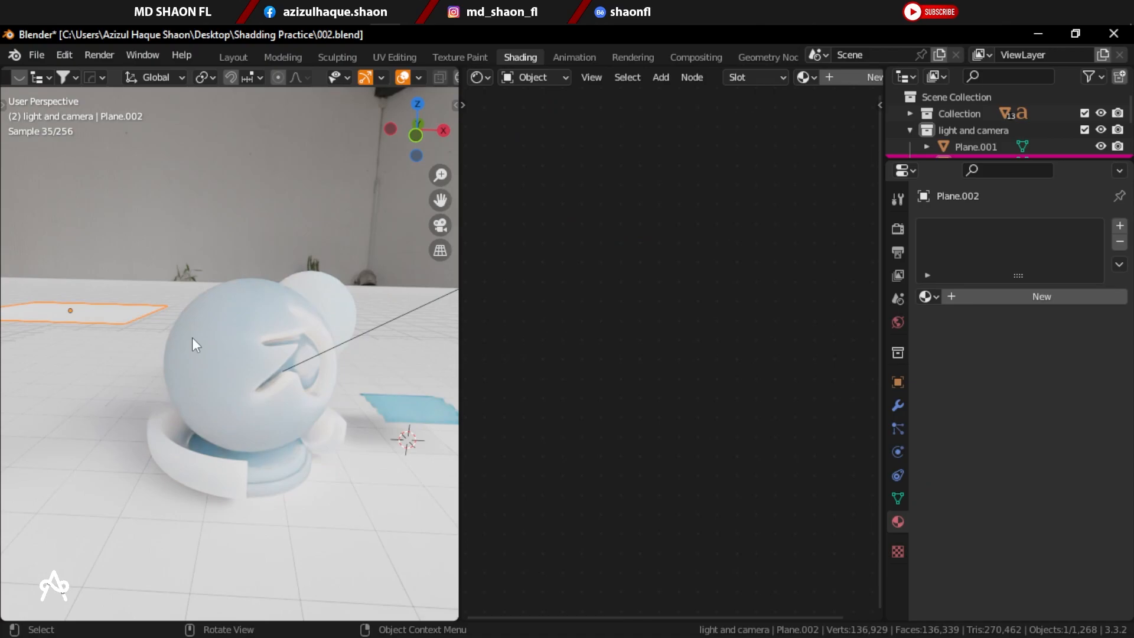
{"action": "left_click", "coordinate": [230, 351]}
{"action": "scroll", "coordinate": [664, 295], "scroll_direction": "down", "scroll_amount": 1}
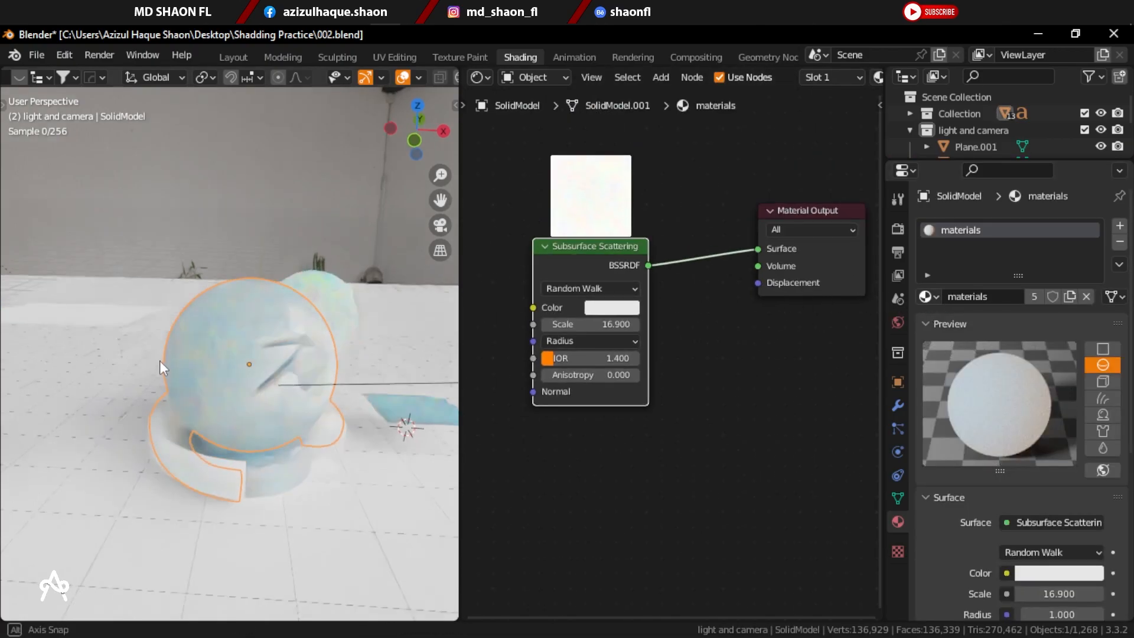
{"action": "middle_click_drag", "start_coordinate": [160, 360], "coordinate": [112, 378]}
{"action": "left_click", "coordinate": [99, 387]}
{"action": "left_click", "coordinate": [926, 296]}
{"action": "left_click", "coordinate": [171, 369]}
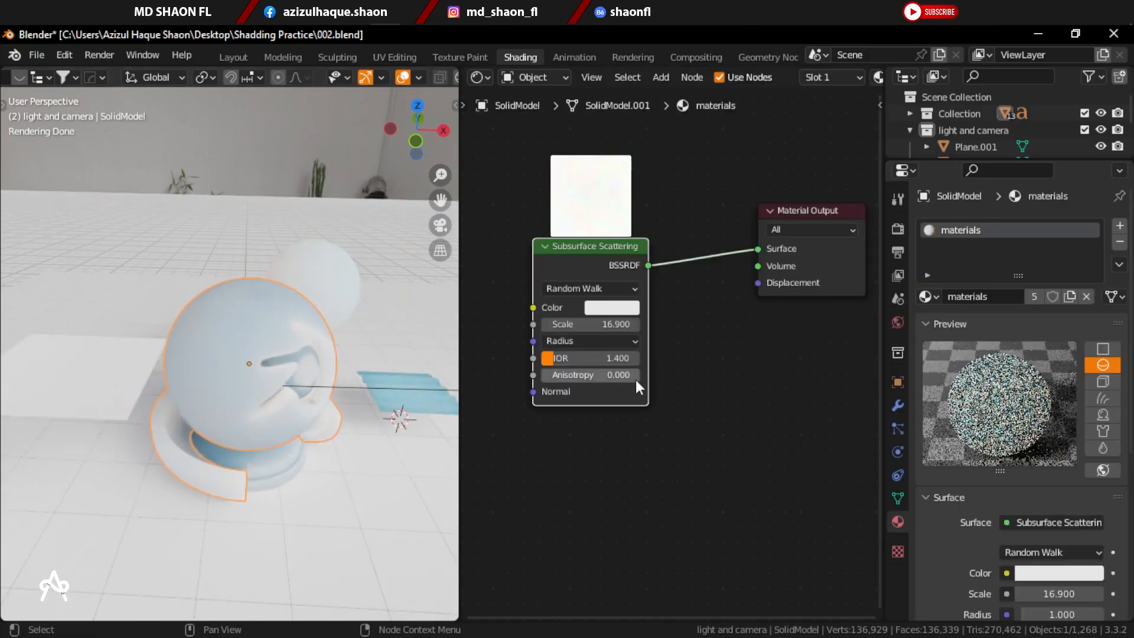
{"action": "left_click_drag", "start_coordinate": [923, 297], "coordinate": [352, 328]}
{"action": "left_click_drag", "start_coordinate": [93, 390], "coordinate": [98, 397]}
{"action": "middle_click_drag", "start_coordinate": [106, 402], "coordinate": [221, 387]}
{"action": "scroll", "coordinate": [200, 397], "scroll_direction": "up", "scroll_amount": 4}
{"action": "scroll", "coordinate": [182, 388], "scroll_direction": "down", "scroll_amount": 4}
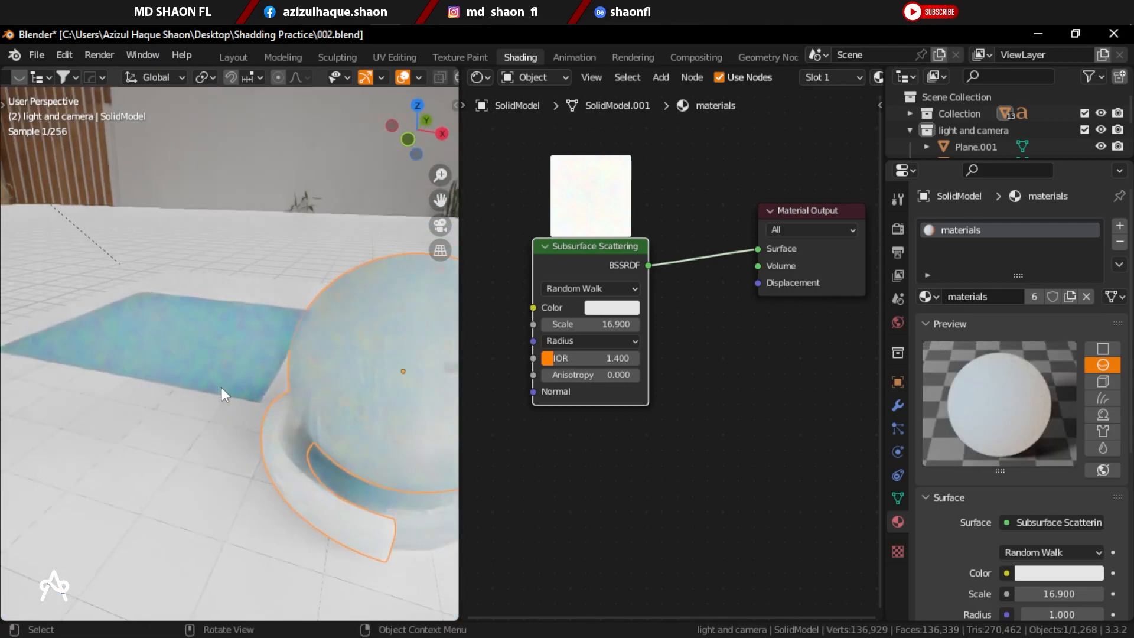
Select the plane and examine its subsurface shading up close from several angles.
{"action": "left_click", "coordinate": [215, 373]}
{"action": "scroll", "coordinate": [216, 373], "scroll_direction": "up", "scroll_amount": 3}
{"action": "scroll", "coordinate": [228, 378], "scroll_direction": "down", "scroll_amount": 5}
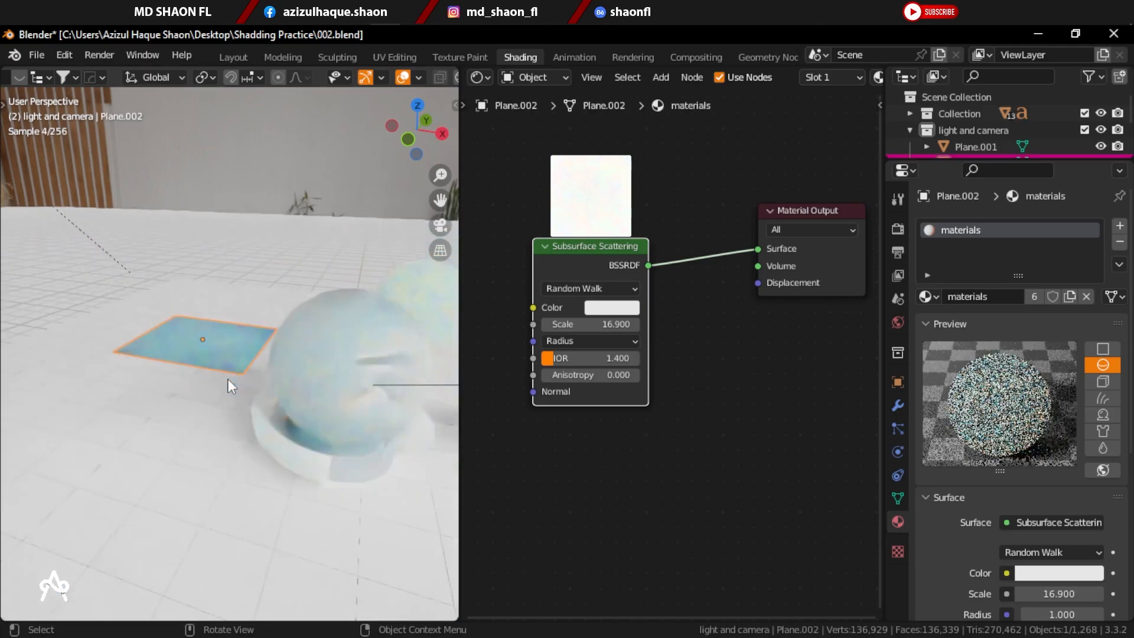
{"action": "scroll", "coordinate": [228, 381], "scroll_direction": "up", "scroll_amount": 4}
{"action": "key", "text": "Tab"}
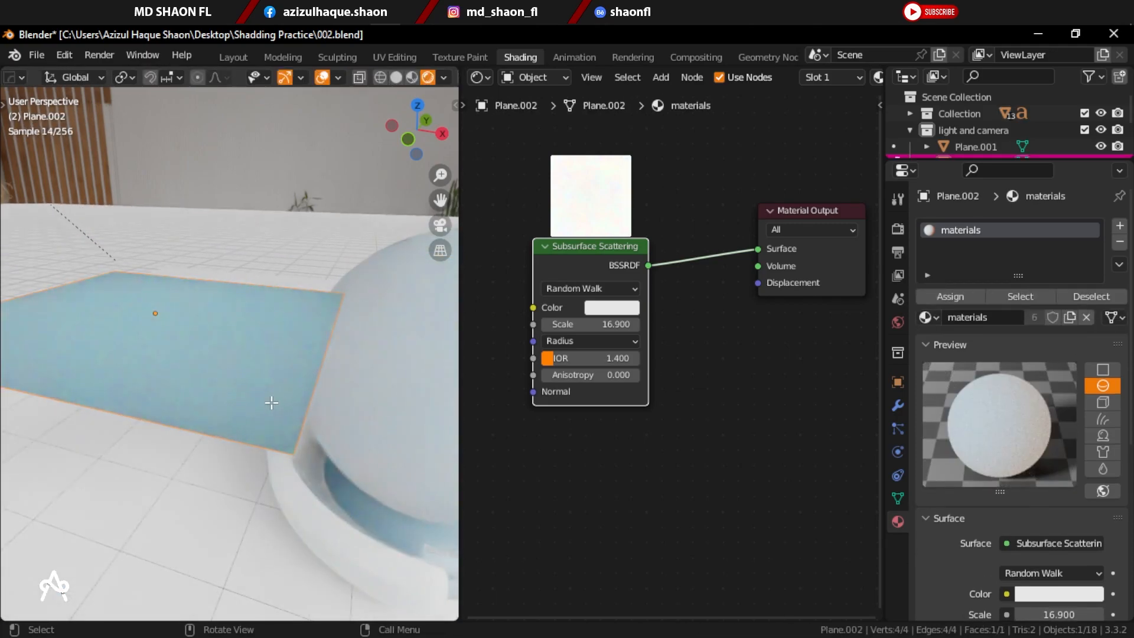
{"action": "key", "text": "Tab"}
{"action": "middle_click_drag", "start_coordinate": [242, 416], "coordinate": [260, 391]}
{"action": "middle_click_drag", "start_coordinate": [283, 319], "coordinate": [297, 304]}
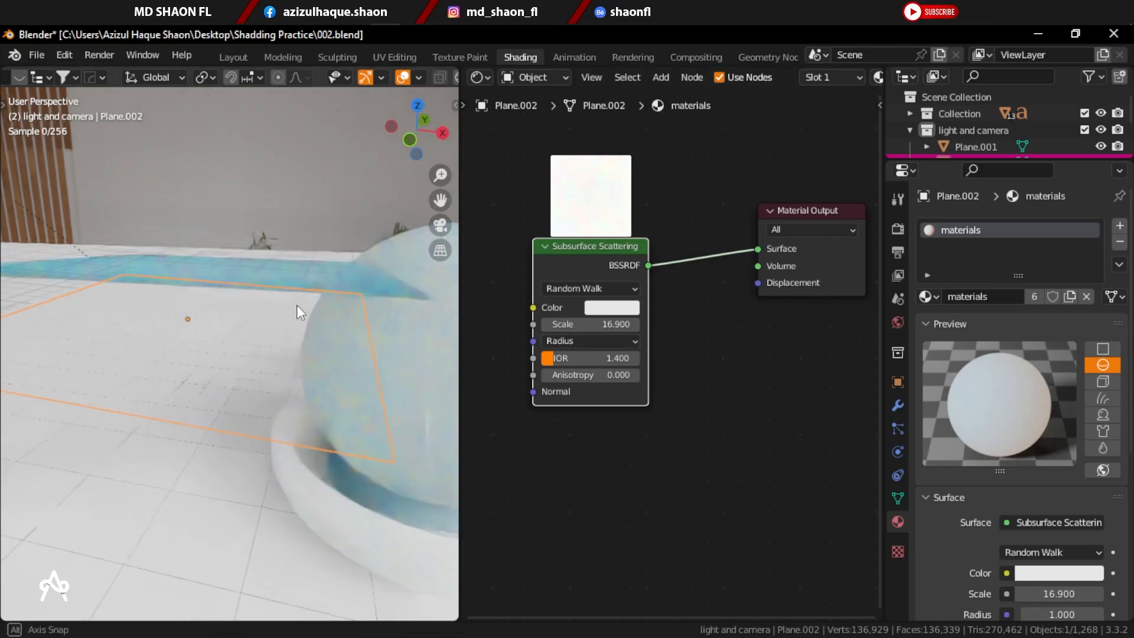
Set the Subsurface Scattering node's Scale to 1.000.
{"action": "key", "text": "Return"}
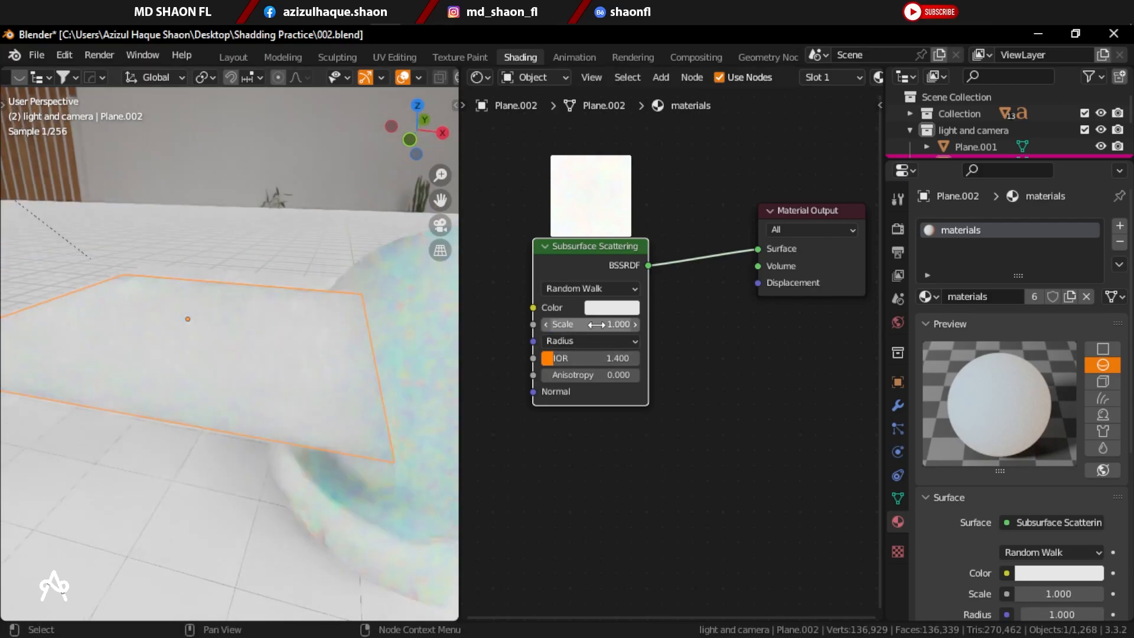
{"action": "middle_click_drag", "start_coordinate": [167, 372], "coordinate": [187, 378]}
{"action": "scroll", "coordinate": [187, 377], "scroll_direction": "down", "scroll_amount": 2}
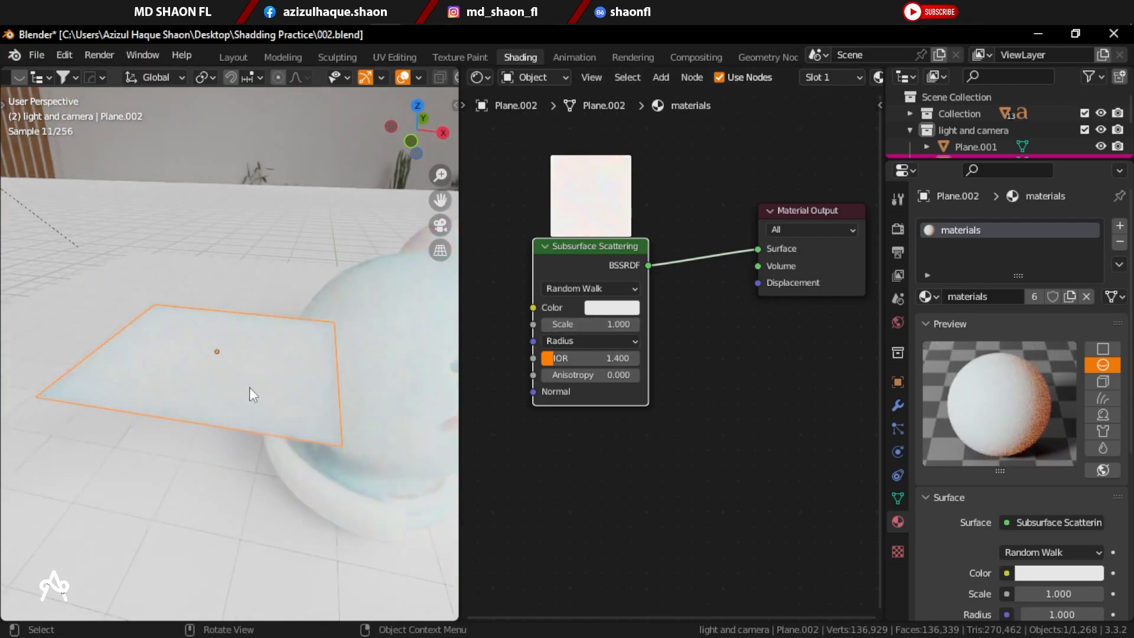
Extrude the plane's face upward to turn it into a thick rectangular block.
{"action": "key", "text": "Tab"}
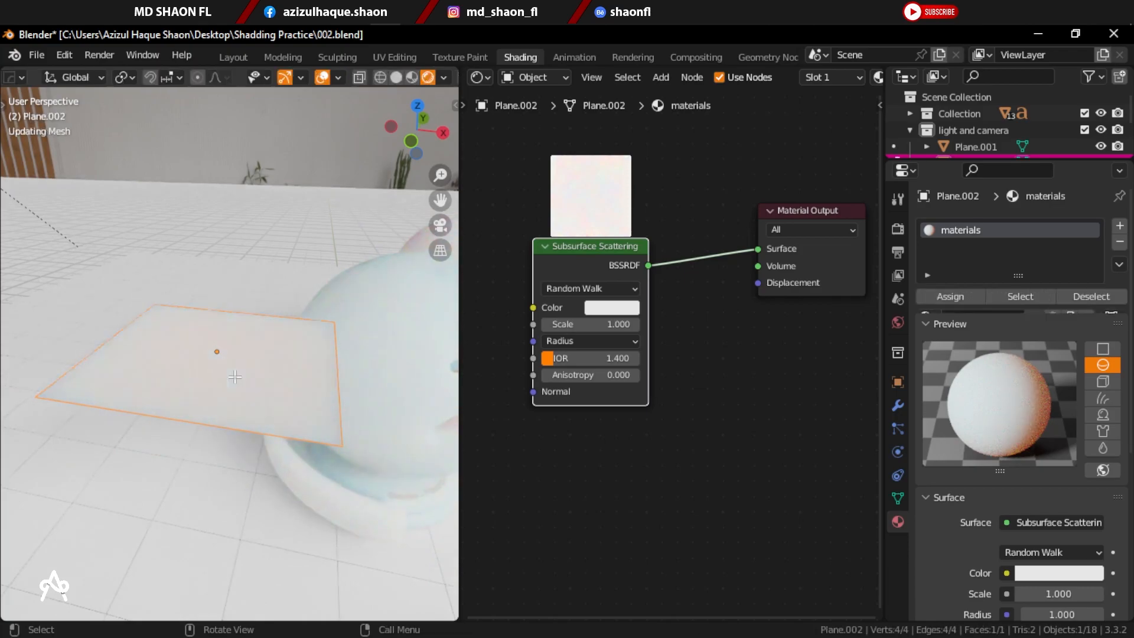
{"action": "key", "text": "e"}
{"action": "left_click", "coordinate": [239, 302]}
{"action": "middle_click_drag", "start_coordinate": [238, 332], "coordinate": [242, 317]}
{"action": "key", "text": "Tab"}
{"action": "middle_click_drag", "start_coordinate": [251, 249], "coordinate": [238, 278], "text": "shift"}
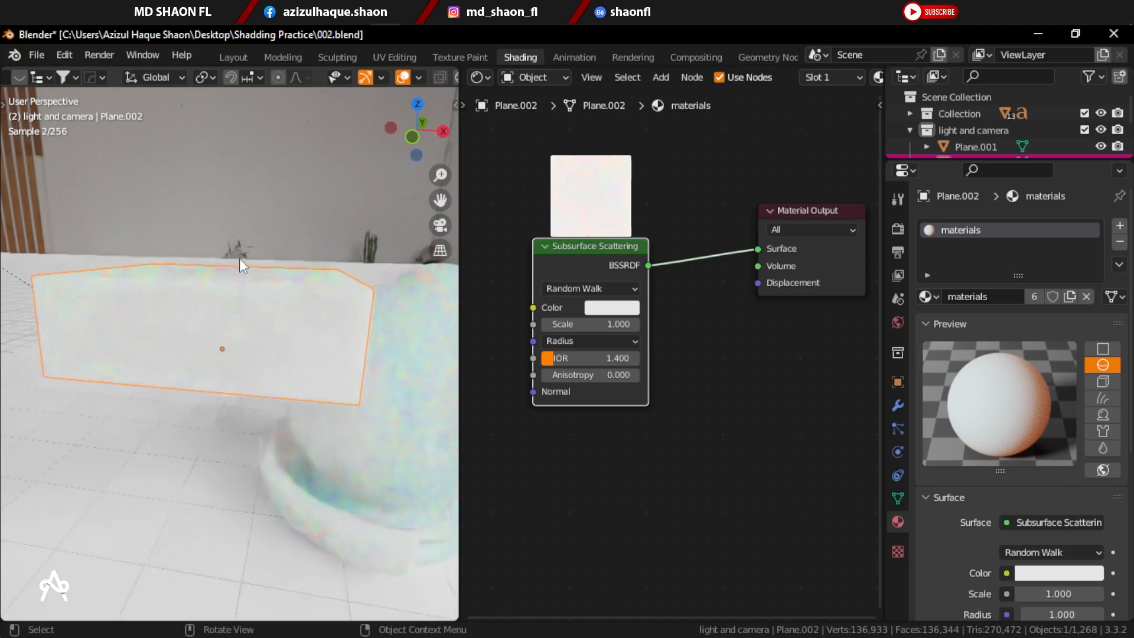
{"action": "scroll", "coordinate": [213, 364], "scroll_direction": "down", "scroll_amount": 5}
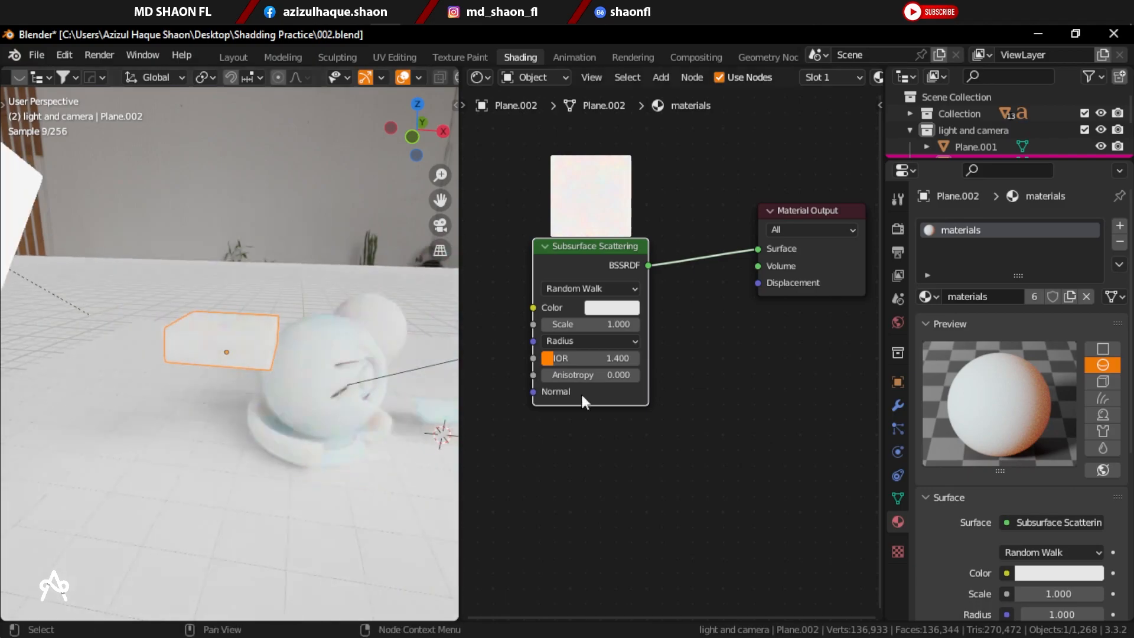
Set the world background Strength to 0.000 to turn off the HDR lighting.
{"action": "left_click", "coordinate": [898, 322]}
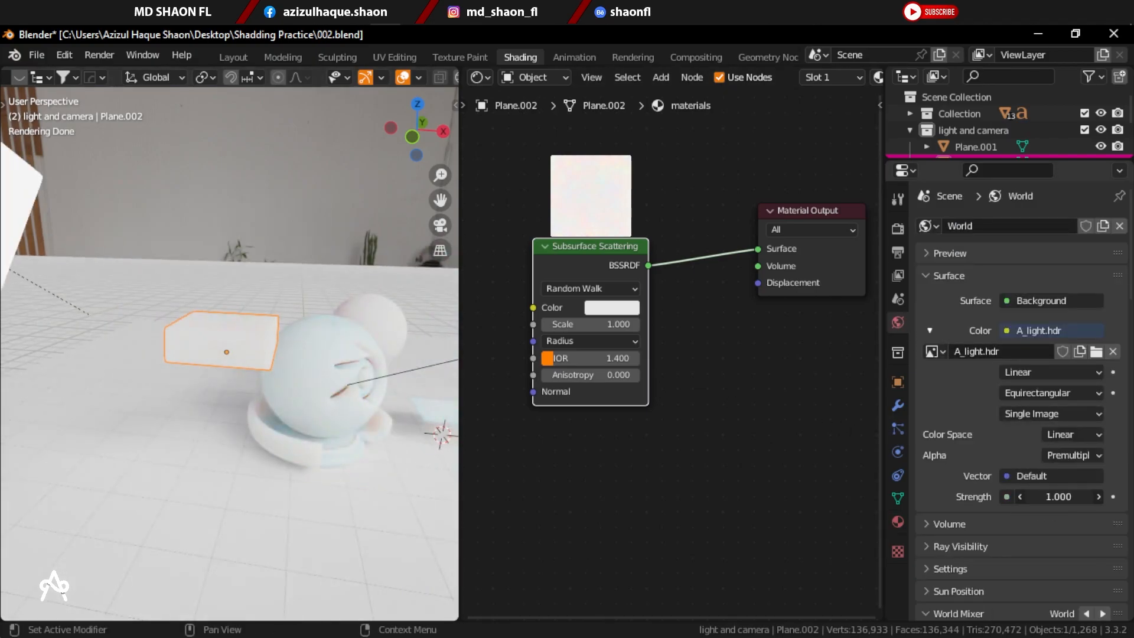
{"action": "left_click_drag", "start_coordinate": [1059, 496], "coordinate": [999, 496]}
{"action": "scroll", "coordinate": [210, 321], "scroll_direction": "up", "scroll_amount": 3}
Move the extruded block along the X axis, slightly away from the material preview ball.
{"action": "left_click", "coordinate": [265, 191]}
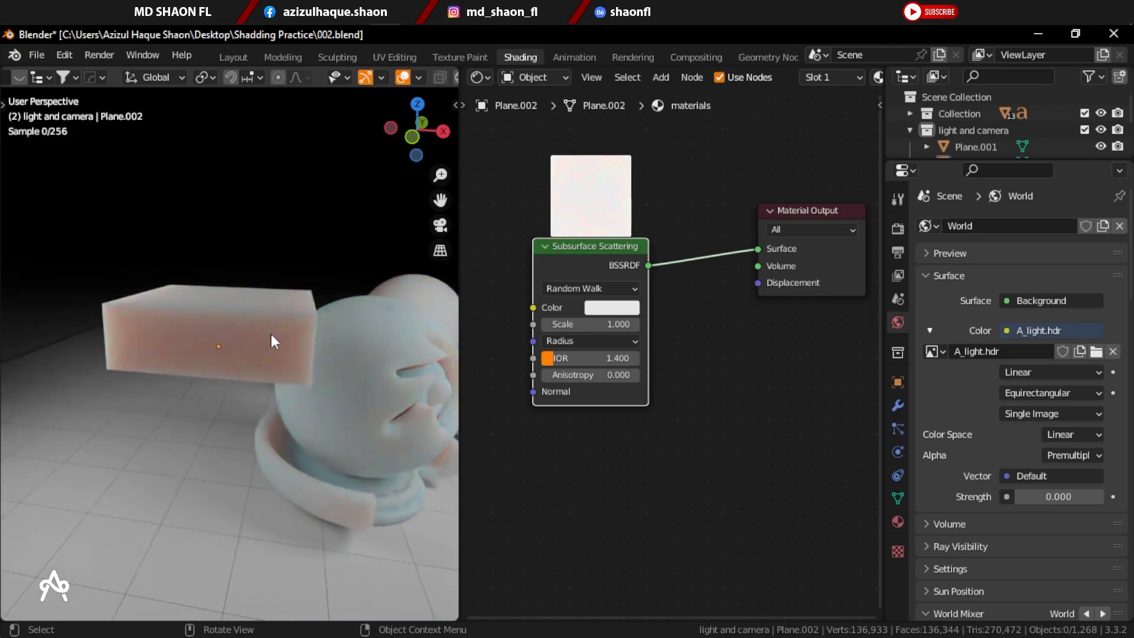
{"action": "left_click", "coordinate": [281, 330]}
{"action": "key", "text": "g"}
{"action": "key", "text": "x"}
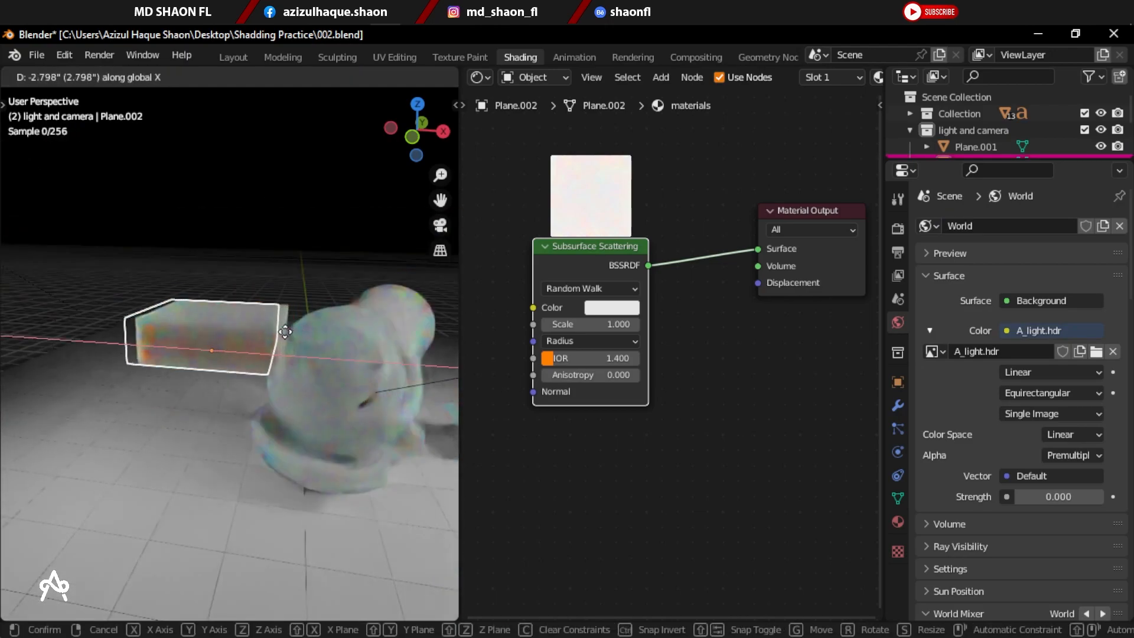
{"action": "left_click", "coordinate": [222, 342]}
{"action": "scroll", "coordinate": [179, 349], "scroll_direction": "up", "scroll_amount": 8}
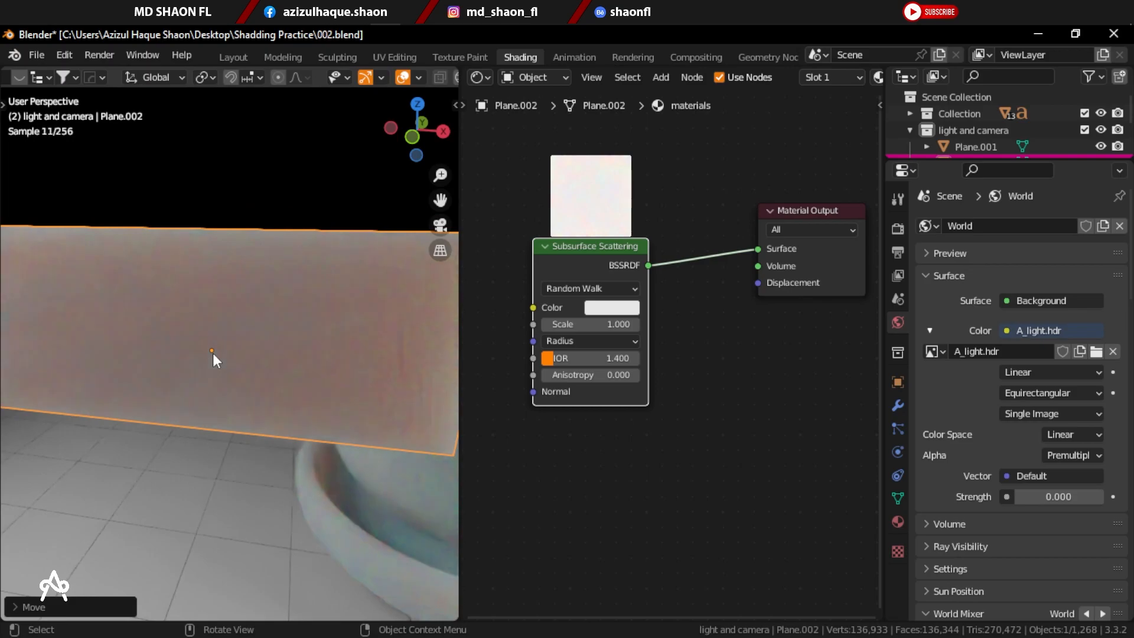
{"action": "scroll", "coordinate": [236, 241], "scroll_direction": "down", "scroll_amount": 4}
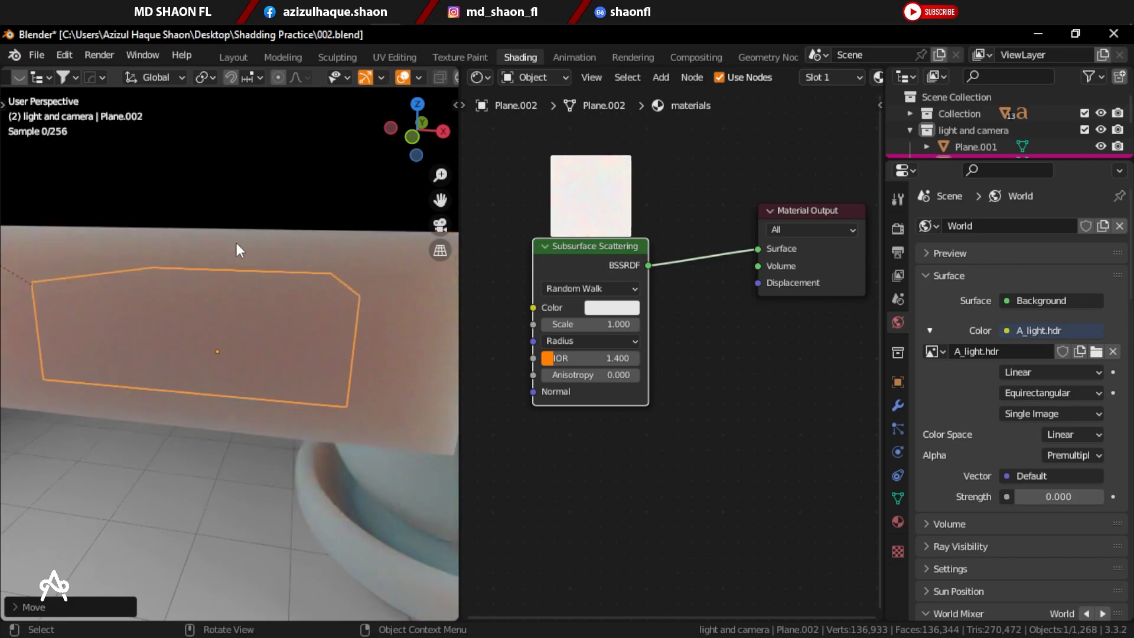
Lower the Subsurface Scattering node's Scale to 0.160.
{"action": "scroll", "coordinate": [183, 346], "scroll_direction": "up", "scroll_amount": 3}
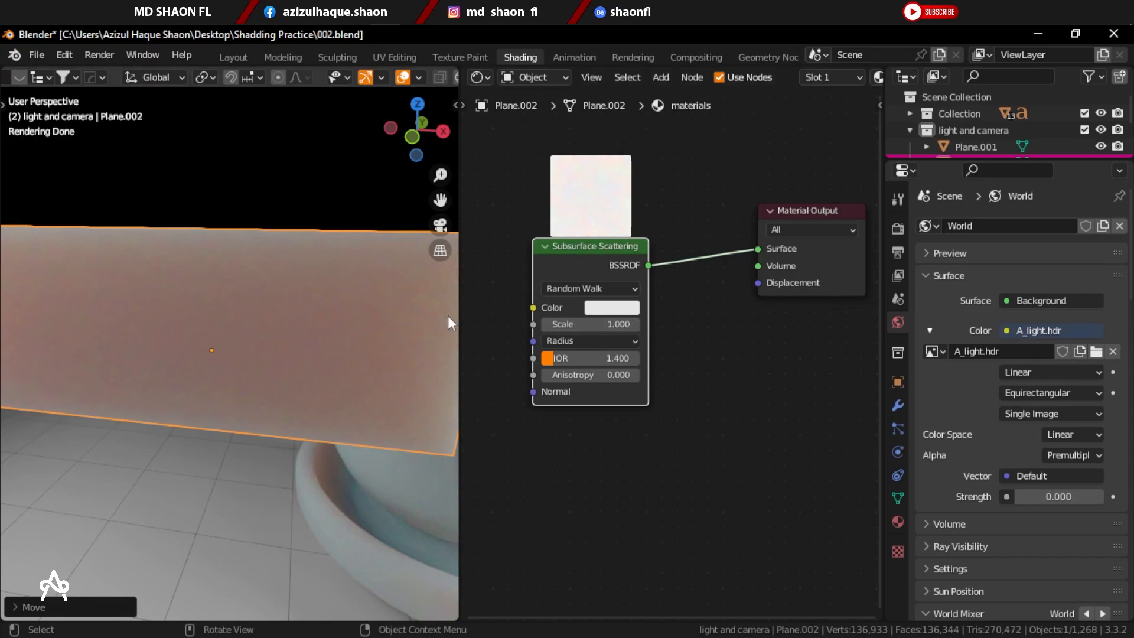
{"action": "left_click_drag", "start_coordinate": [590, 325], "coordinate": [544, 325]}
{"action": "scroll", "coordinate": [255, 247], "scroll_direction": "down", "scroll_amount": 6}
{"action": "middle_click_drag", "start_coordinate": [255, 247], "coordinate": [310, 327]}
{"action": "scroll", "coordinate": [314, 380], "scroll_direction": "up", "scroll_amount": 5}
{"action": "middle_click_drag", "start_coordinate": [314, 380], "coordinate": [274, 348]}
{"action": "scroll", "coordinate": [232, 318], "scroll_direction": "up", "scroll_amount": 3}
{"action": "scroll", "coordinate": [234, 304], "scroll_direction": "down", "scroll_amount": 1}
{"action": "left_click_drag", "start_coordinate": [592, 326], "coordinate": [638, 325], "text": "shift"}
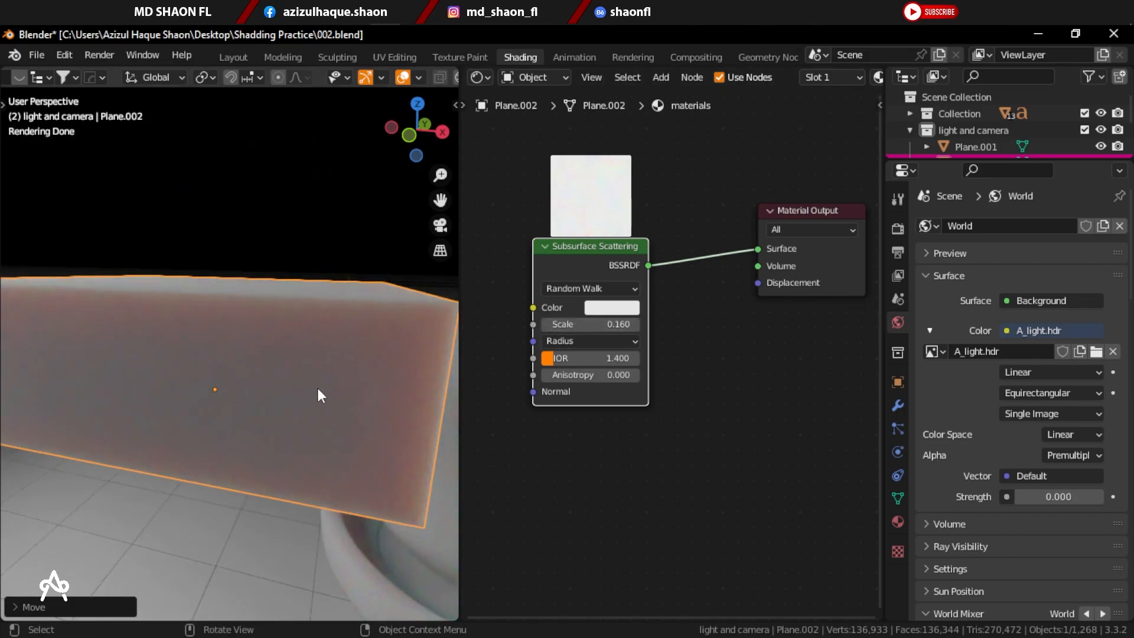
Set the Subsurface Scattering node's Scale to 1.960, IOR to 1.679 and Anisotropy to 0.000.
{"action": "left_click_drag", "start_coordinate": [592, 325], "coordinate": [620, 375]}
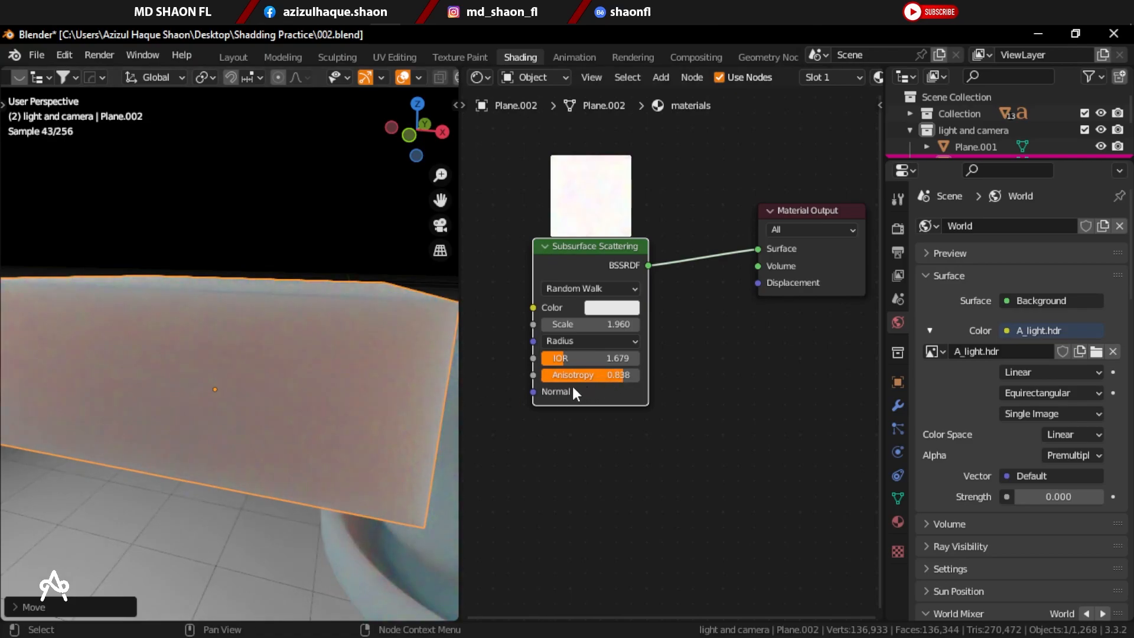
{"action": "left_click_drag", "start_coordinate": [622, 375], "coordinate": [562, 375]}
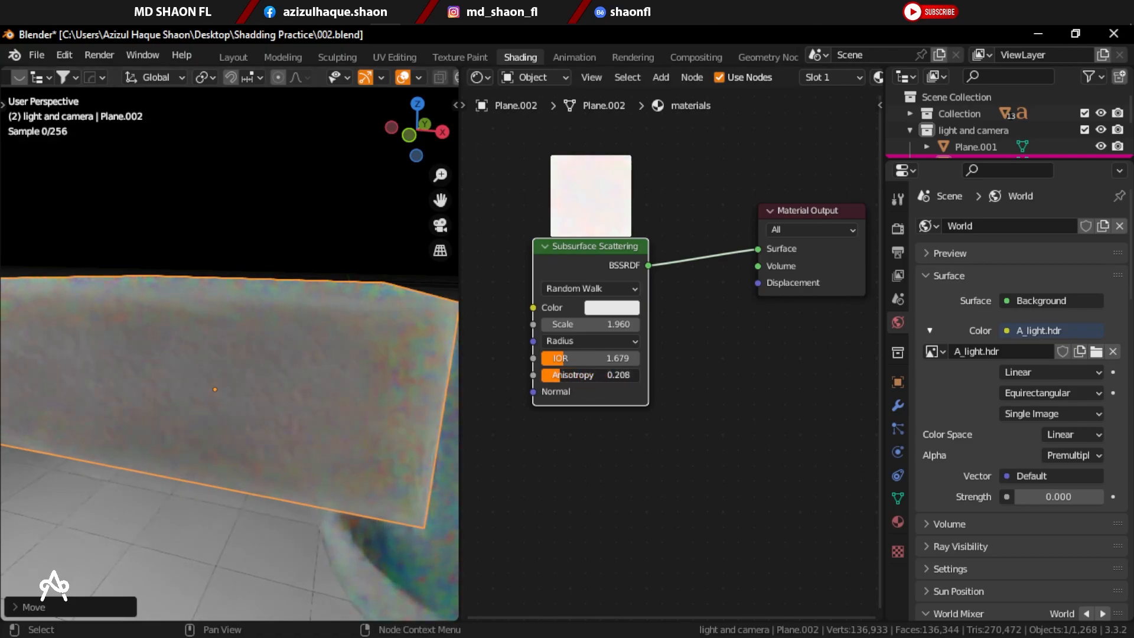
{"action": "left_click_drag", "start_coordinate": [572, 243], "coordinate": [590, 214]}
{"action": "scroll", "coordinate": [212, 288], "scroll_direction": "down", "scroll_amount": 4}
{"action": "middle_click_drag", "start_coordinate": [236, 334], "coordinate": [261, 350]}
{"action": "scroll", "coordinate": [260, 353], "scroll_direction": "down", "scroll_amount": 3}
{"action": "scroll", "coordinate": [253, 371], "scroll_direction": "up", "scroll_amount": 3}
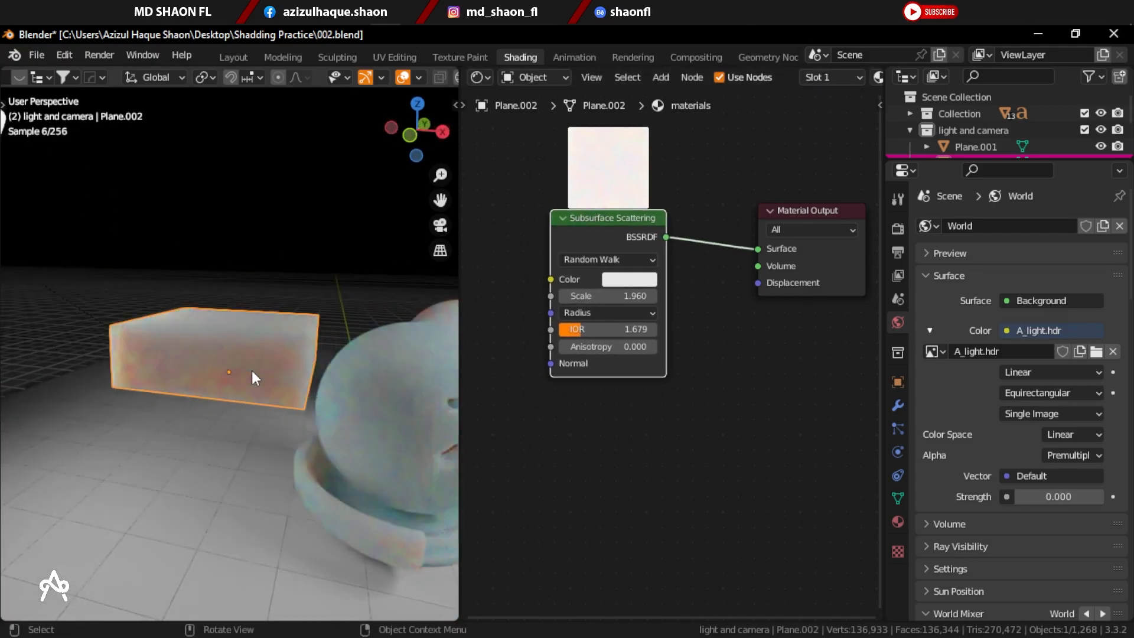
{"action": "scroll", "coordinate": [243, 368], "scroll_direction": "down", "scroll_amount": 2}
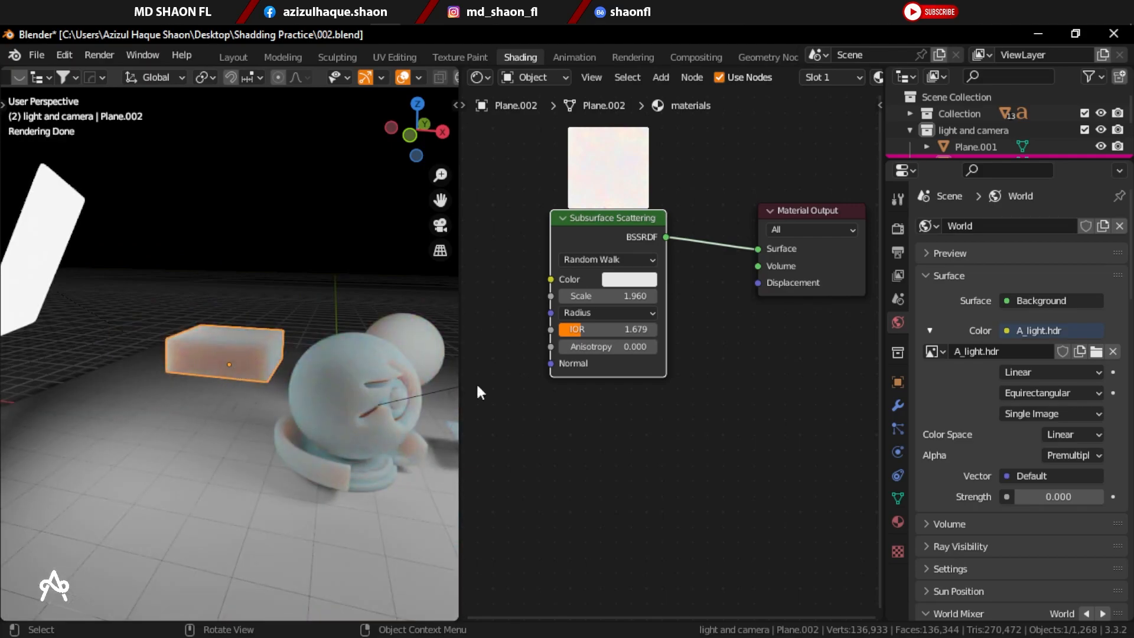
{"action": "scroll", "coordinate": [317, 326], "scroll_direction": "up", "scroll_amount": 2}
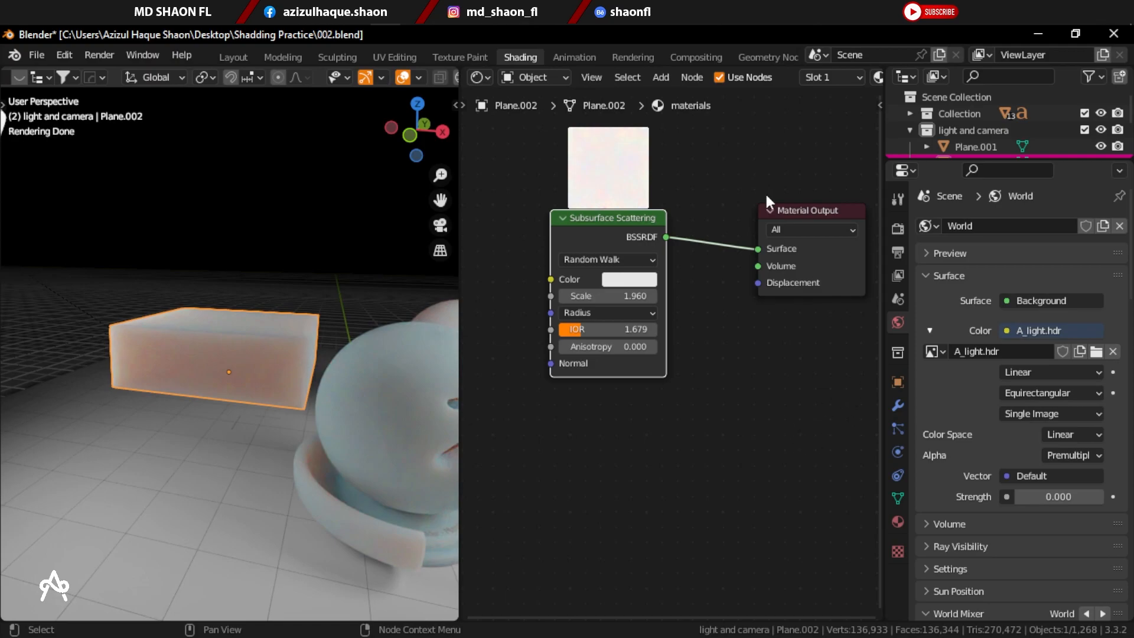
Switch to the sticky note with the shader list and highlight the Volume Absorption and Volume Scattering lines.
{"action": "left_click", "coordinate": [293, 13]}
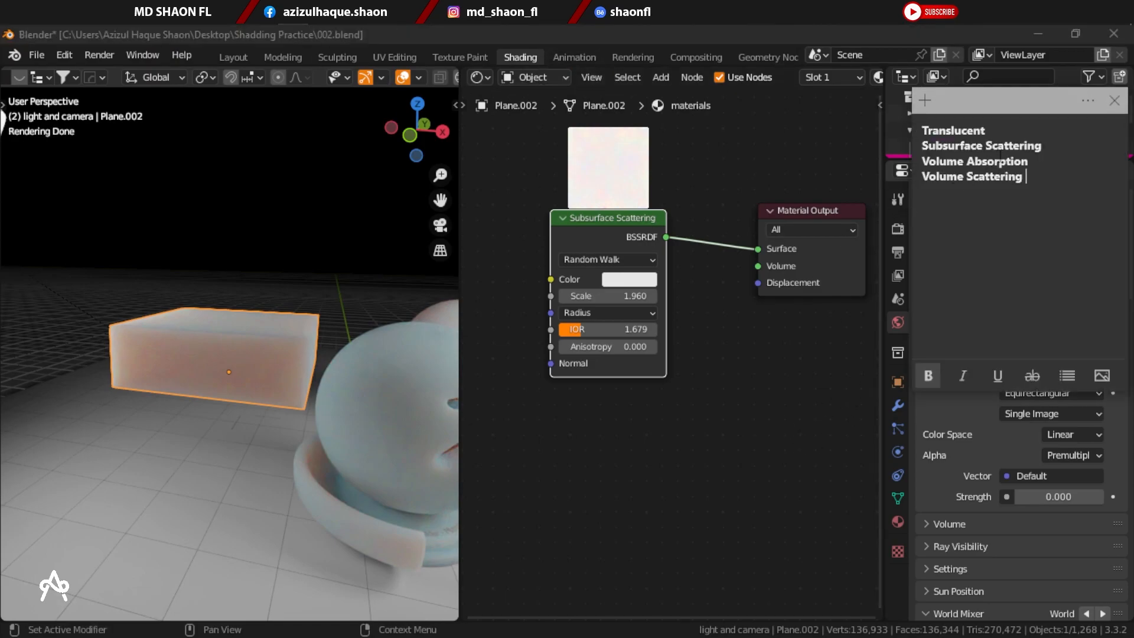
{"action": "key", "text": "shift+Home"}
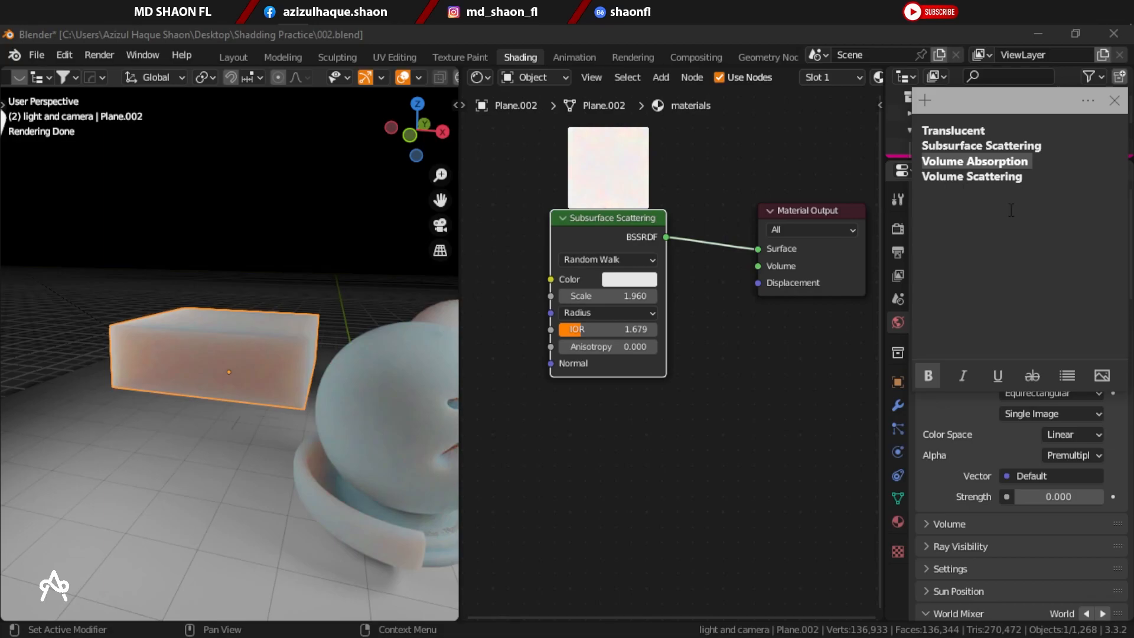
{"action": "left_click_drag", "start_coordinate": [923, 175], "coordinate": [907, 192]}
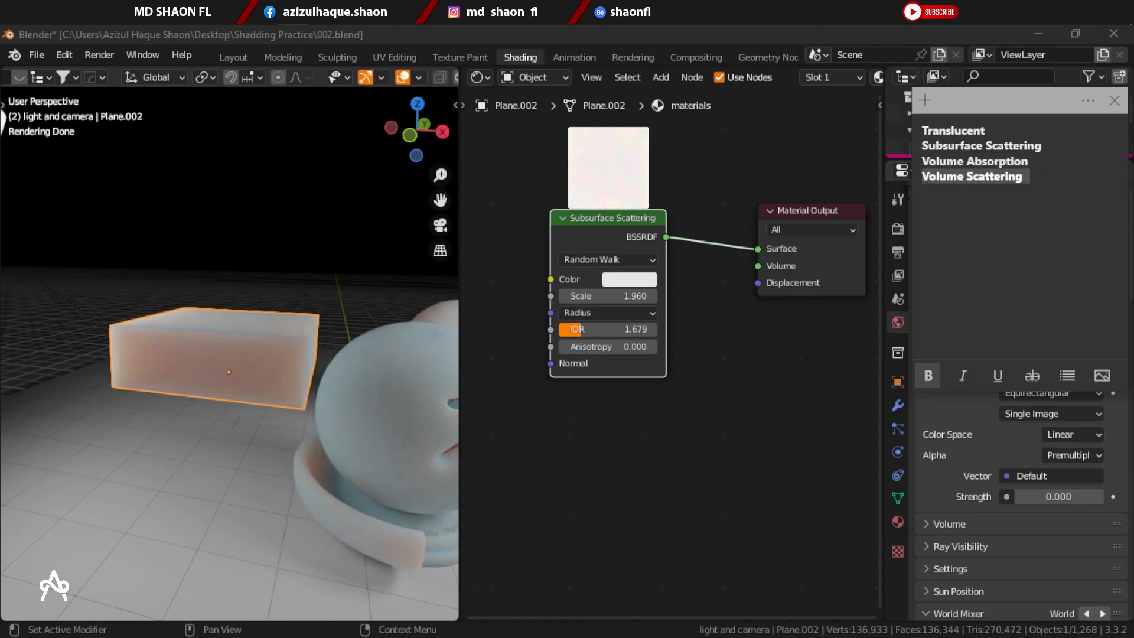
{"action": "left_click", "coordinate": [752, 383]}
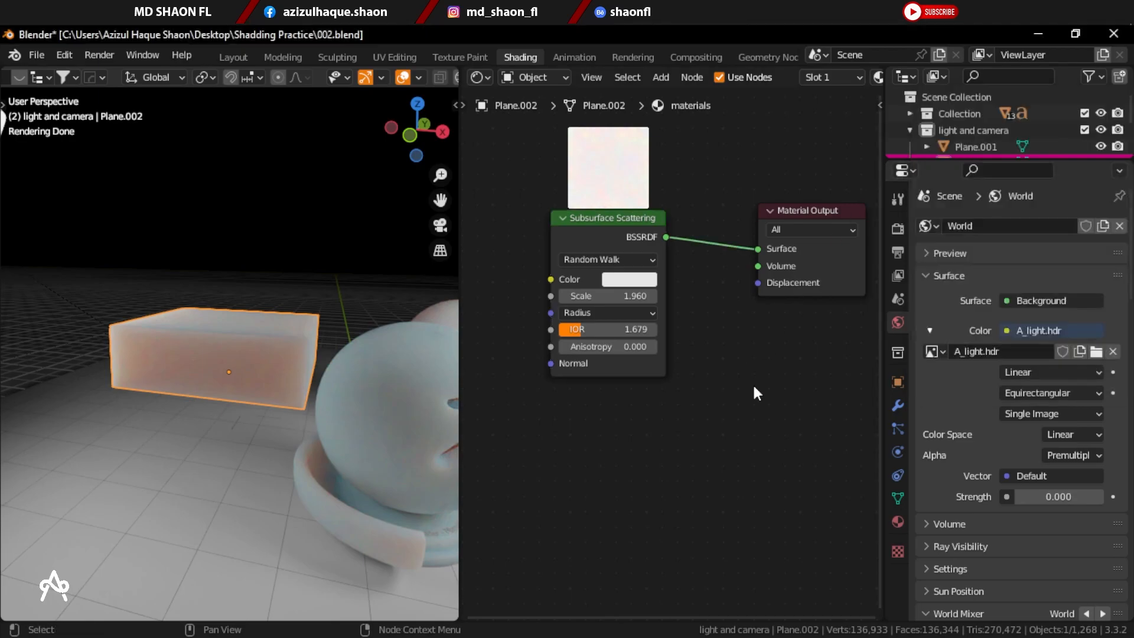
Move the Subsurface Scattering node farther away from the Material Output to make room in the node graph.
{"action": "left_click", "coordinate": [596, 204]}
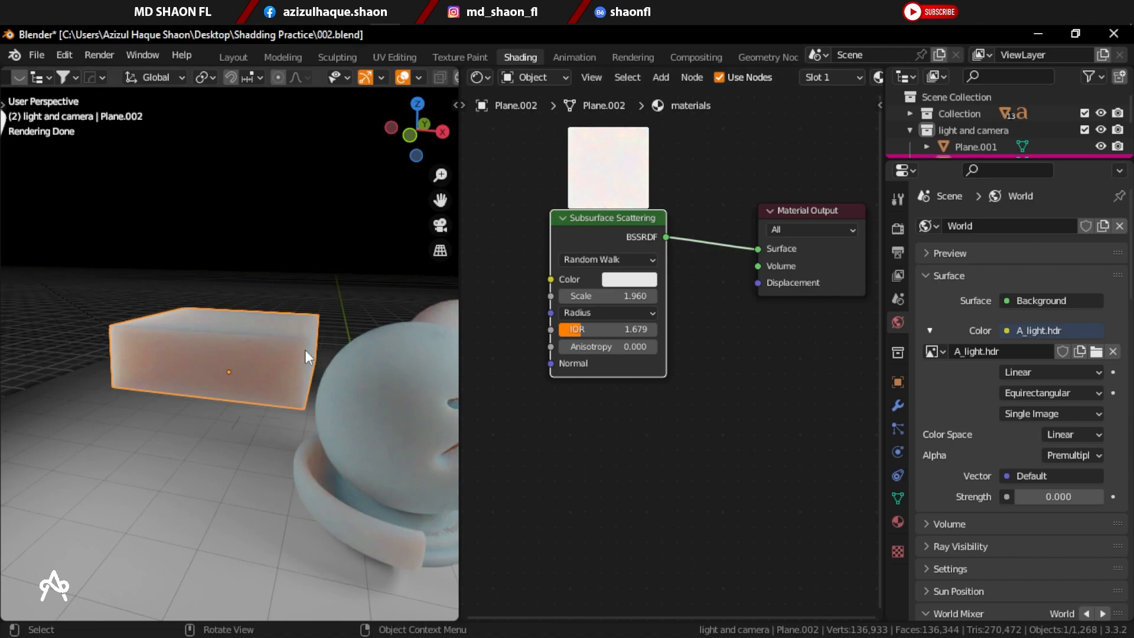
{"action": "left_click", "coordinate": [760, 250]}
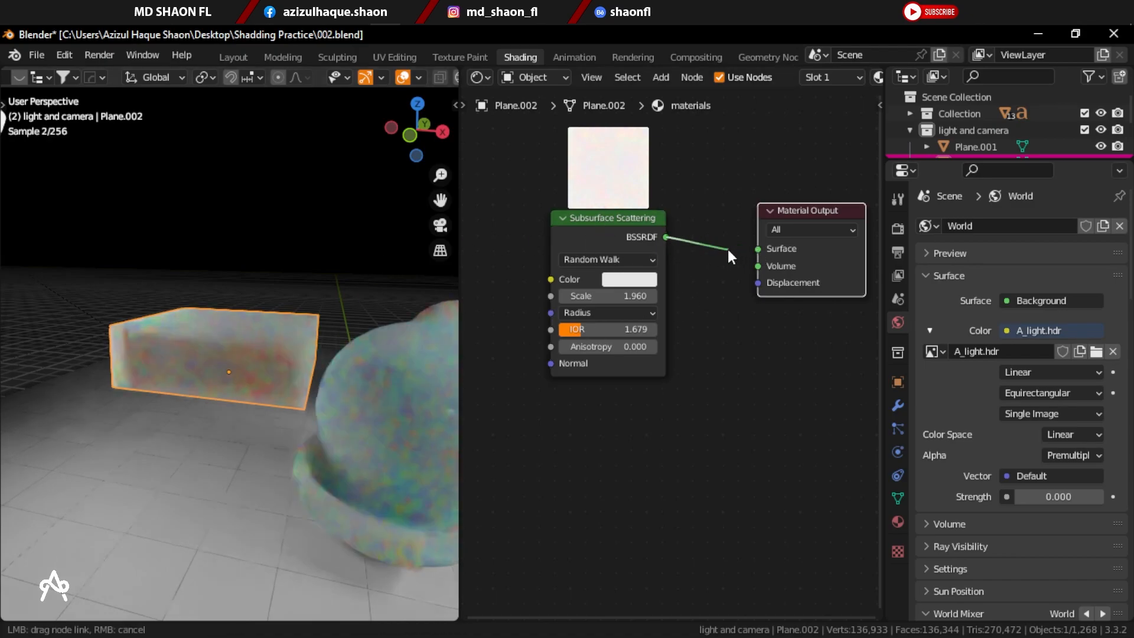
{"action": "left_click_drag", "start_coordinate": [605, 233], "coordinate": [531, 231]}
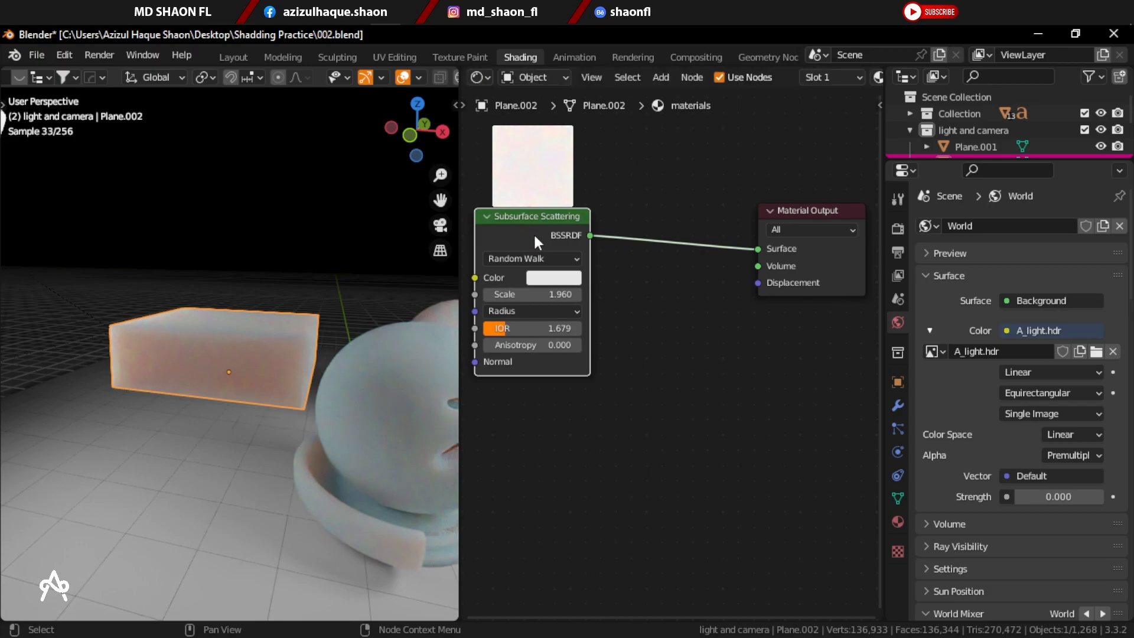
{"action": "left_click", "coordinate": [656, 316]}
{"action": "left_click_drag", "start_coordinate": [762, 267], "coordinate": [721, 273]}
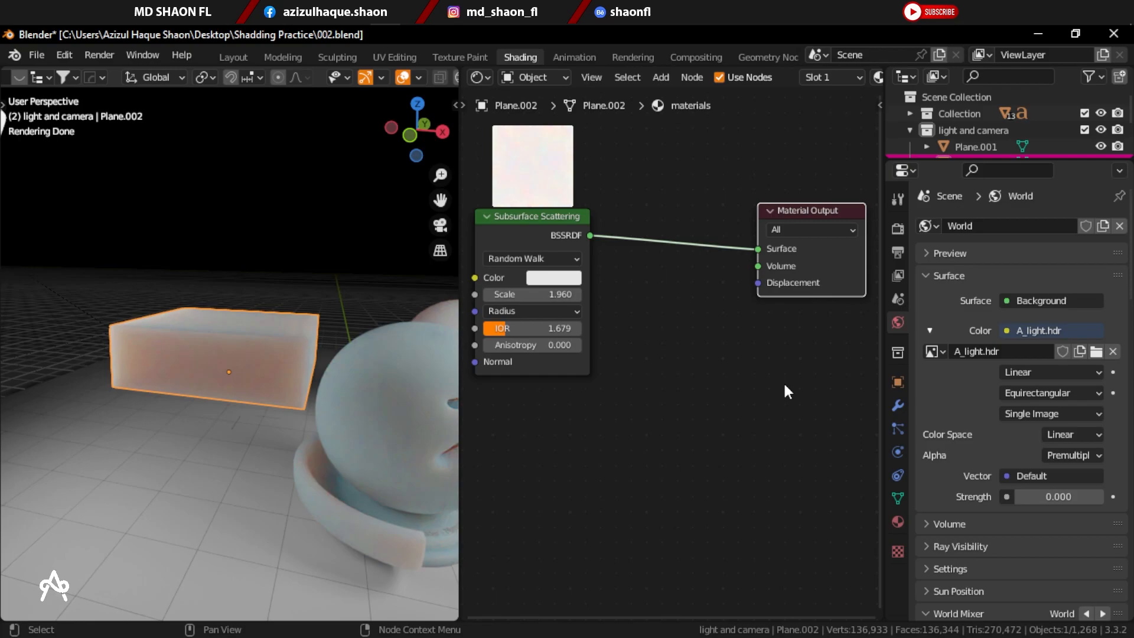
{"action": "left_click_drag", "start_coordinate": [525, 223], "coordinate": [533, 196]}
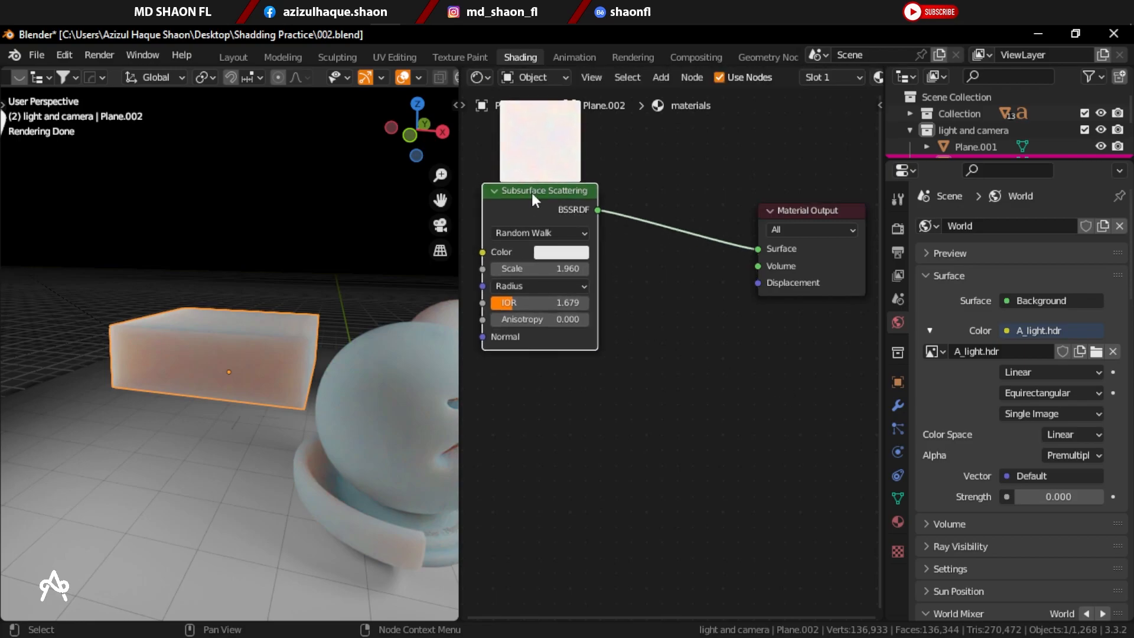
{"action": "left_click", "coordinate": [591, 376]}
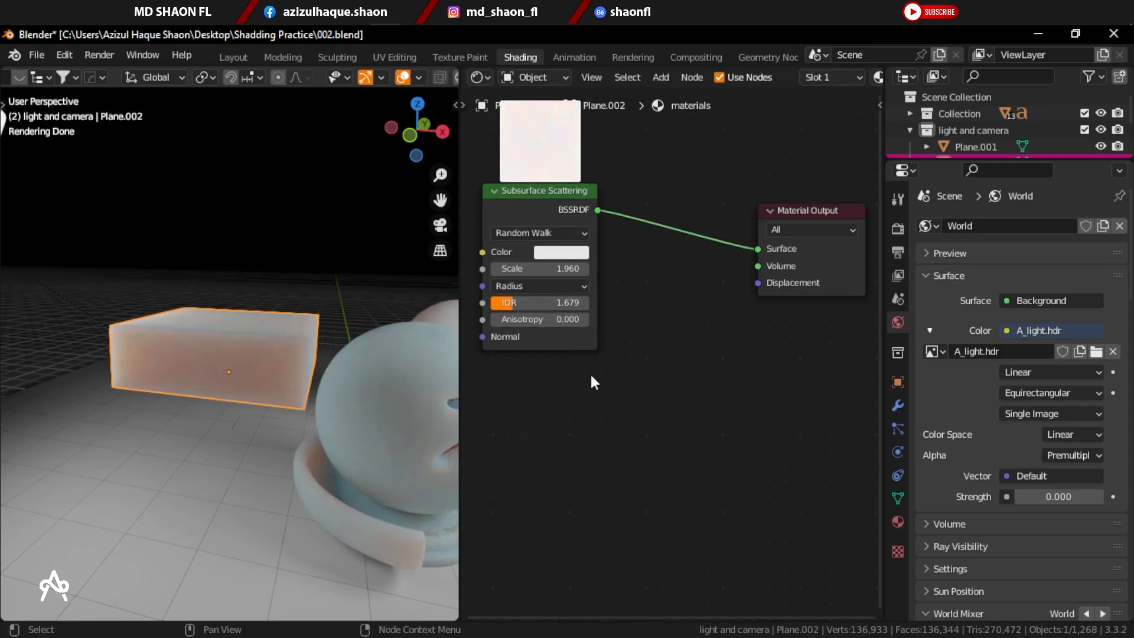
Add a Volume Absorption shader and link it to the Material Output's Volume input, disconnecting Subsurface Scattering from Surface.
{"action": "key", "text": "shift+a"}
{"action": "mouse_move", "coordinate": [532, 435]}
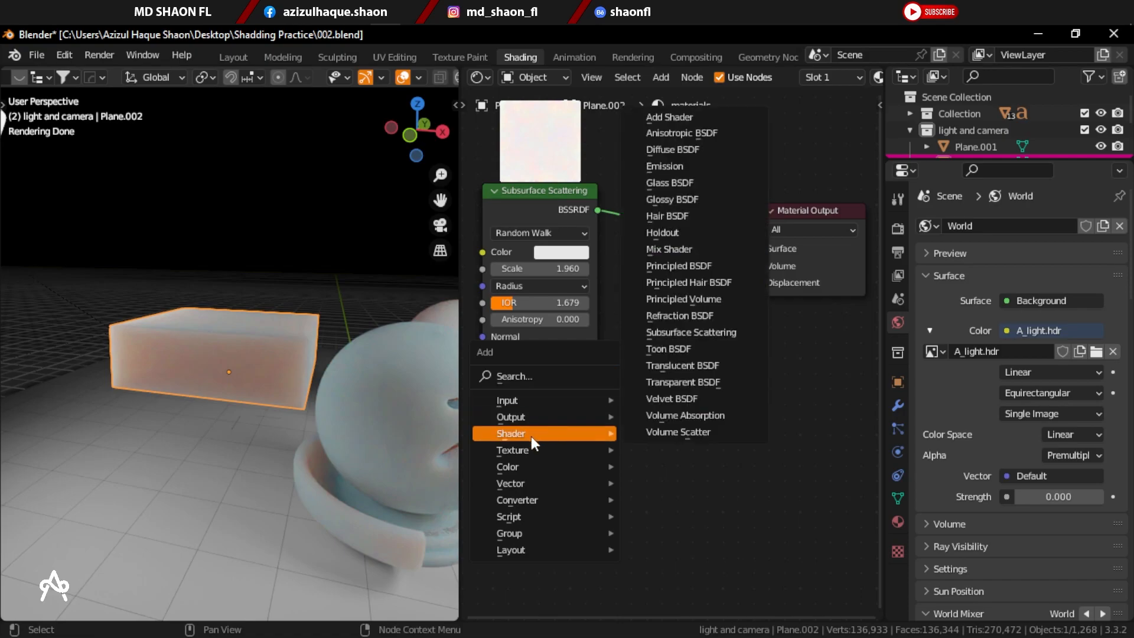
{"action": "left_click", "coordinate": [665, 417]}
{"action": "left_click", "coordinate": [647, 424]}
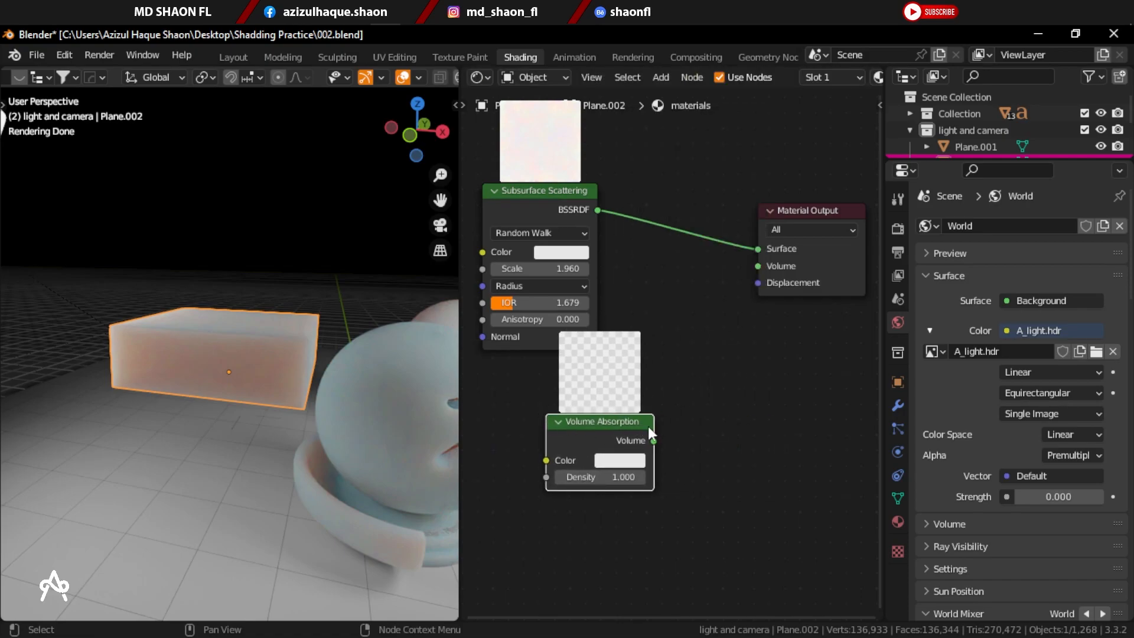
{"action": "left_click_drag", "start_coordinate": [654, 441], "coordinate": [697, 254]}
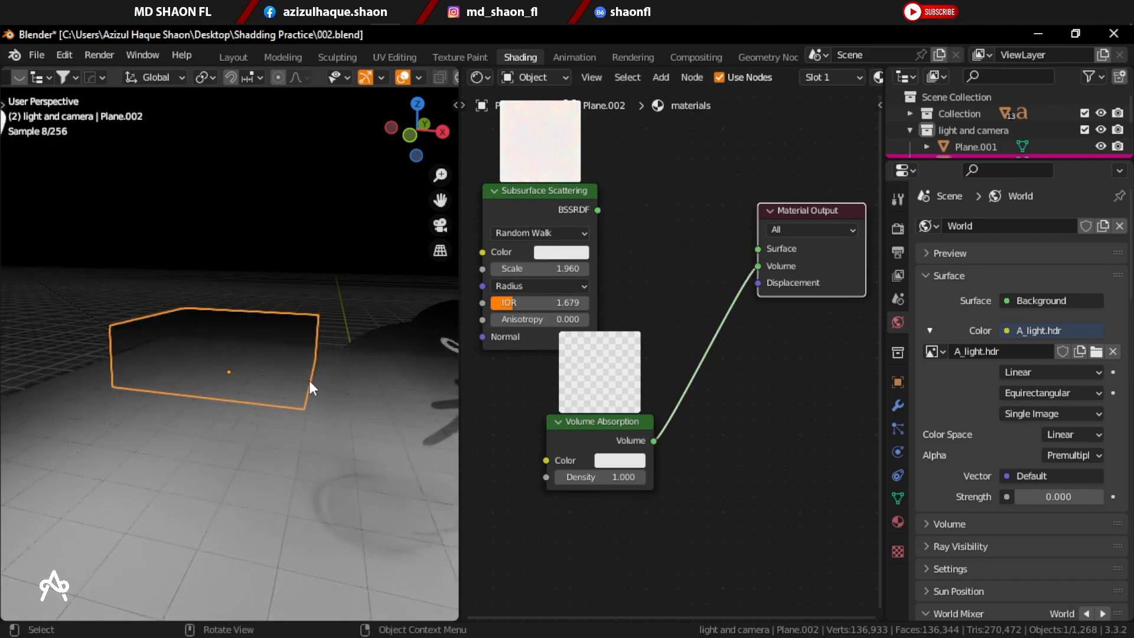
Set the world background Strength to 1 to bring back the HDR lighting.
{"action": "middle_click_drag", "start_coordinate": [284, 342], "coordinate": [266, 363]}
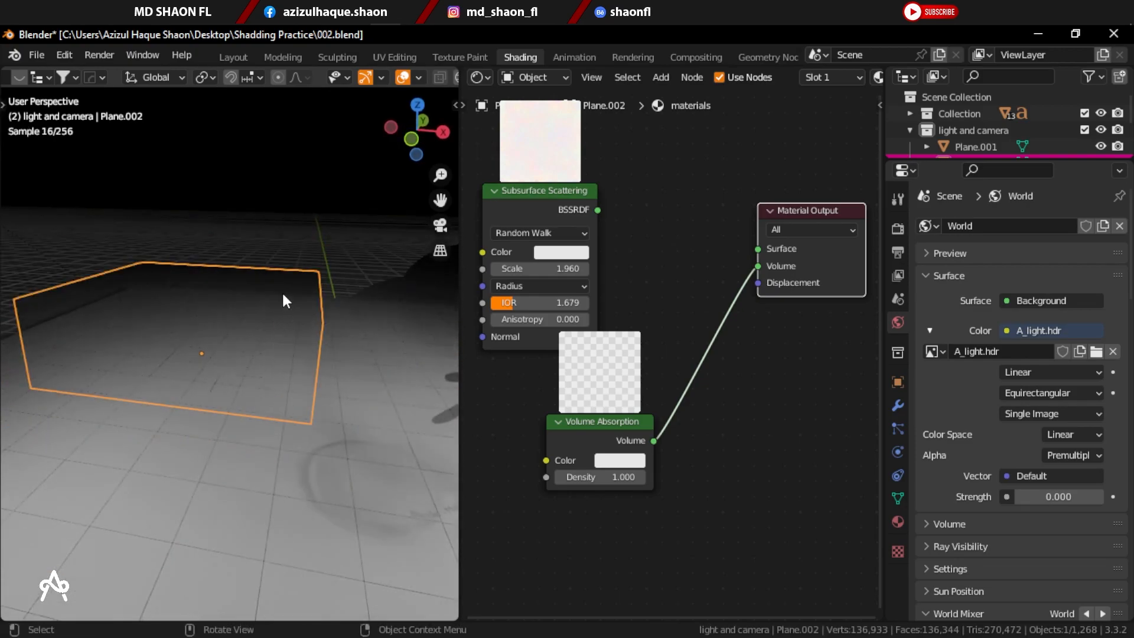
{"action": "middle_click_drag", "start_coordinate": [280, 402], "coordinate": [305, 337]}
{"action": "left_click", "coordinate": [1057, 497]}
{"action": "type", "text": "1"}
{"action": "key", "text": "Return"}
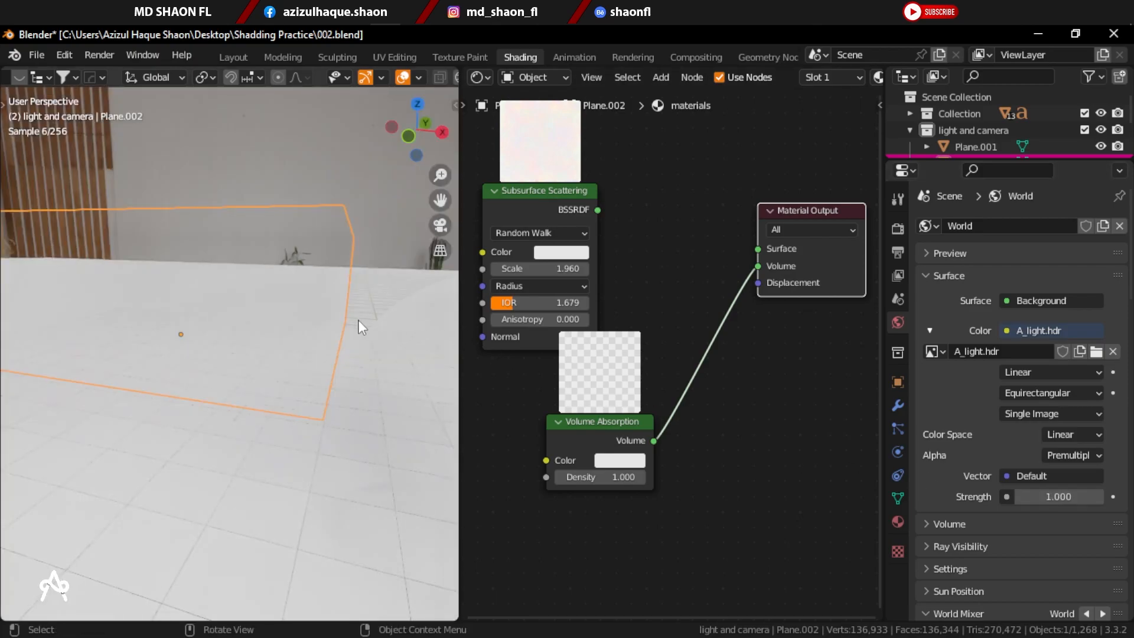
{"action": "scroll", "coordinate": [358, 321], "scroll_direction": "down", "scroll_amount": 4}
{"action": "middle_click_drag", "start_coordinate": [255, 359], "coordinate": [255, 327]}
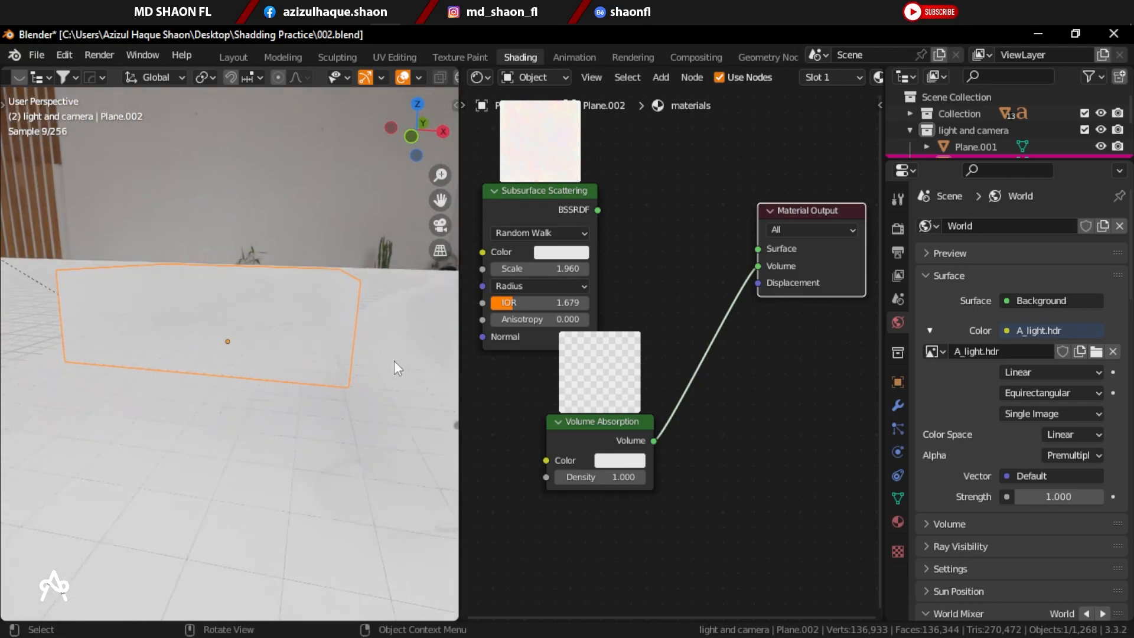
Change the Volume Absorption node's Color to light green.
{"action": "left_click", "coordinate": [620, 460]}
{"action": "left_click_drag", "start_coordinate": [656, 296], "coordinate": [642, 288]}
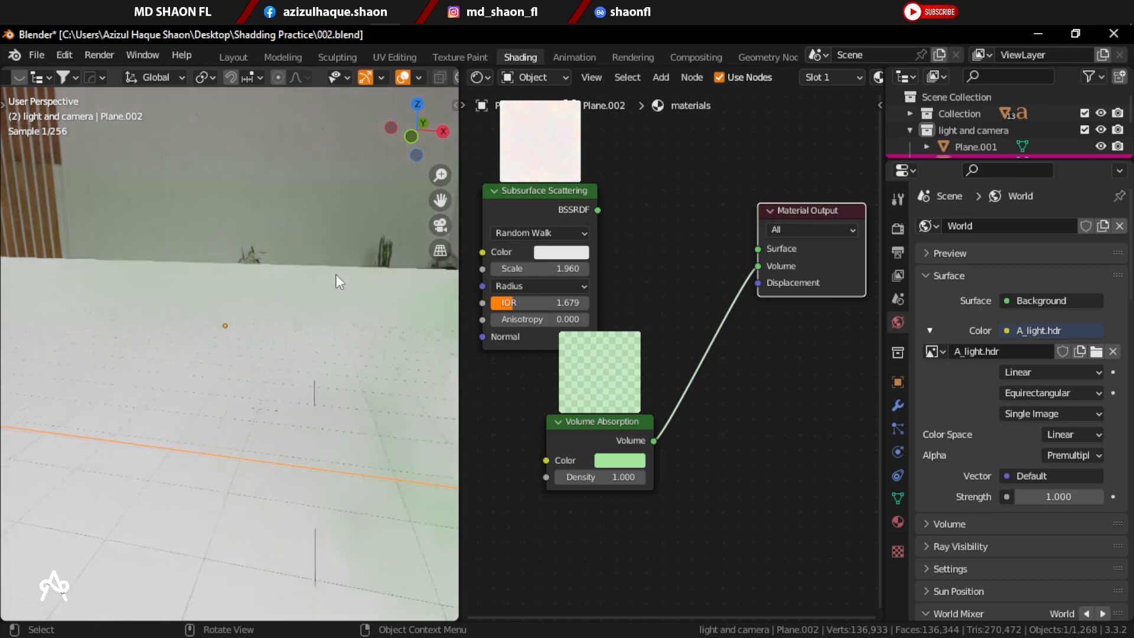
{"action": "scroll", "coordinate": [288, 219], "scroll_direction": "up", "scroll_amount": 5}
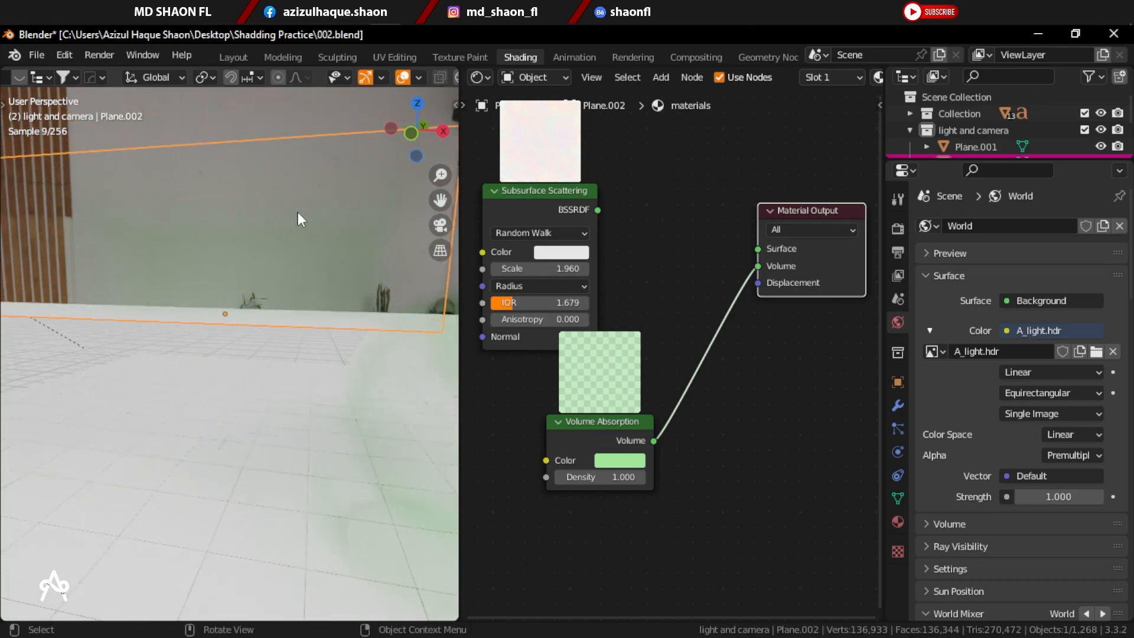
{"action": "middle_click_drag", "start_coordinate": [283, 228], "coordinate": [281, 265]}
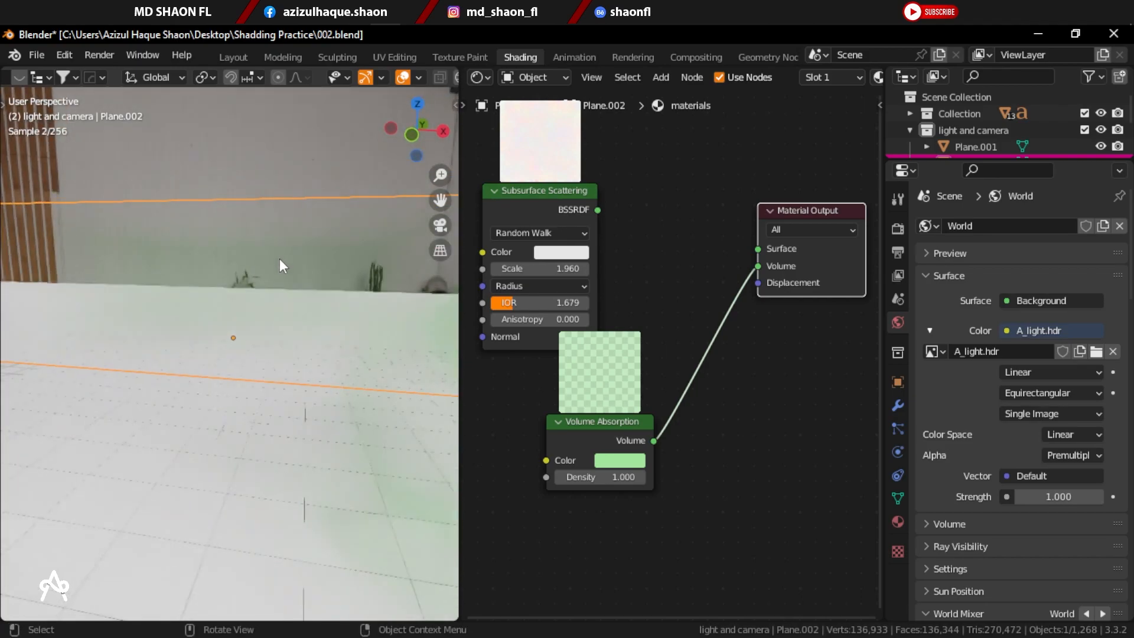
{"action": "scroll", "coordinate": [521, 412], "scroll_direction": "up", "scroll_amount": 1}
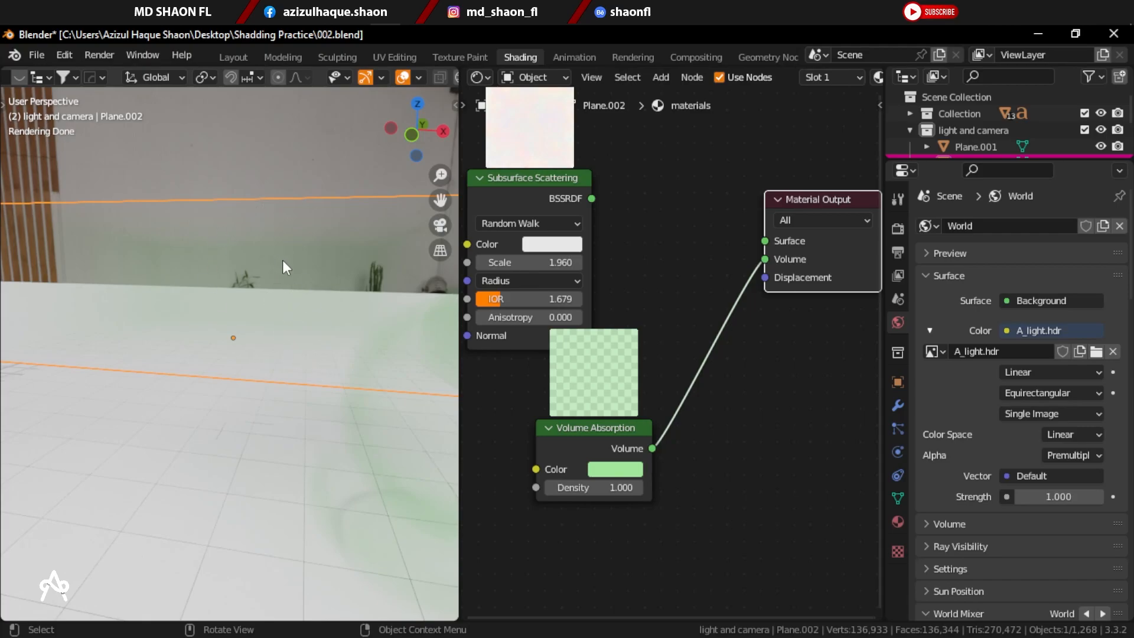
Raise the Volume Absorption node's Density to 4.700 and further to 29.000, checking the block and the preview ball.
{"action": "left_click_drag", "start_coordinate": [555, 487], "coordinate": [626, 490]}
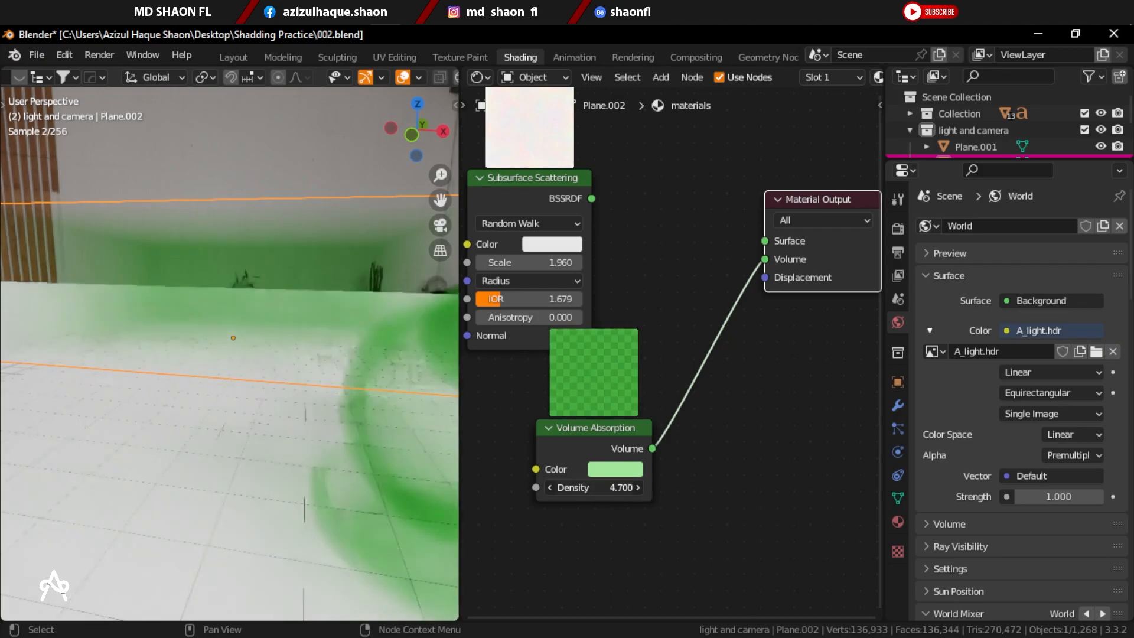
{"action": "middle_click_drag", "start_coordinate": [289, 295], "coordinate": [286, 336]}
{"action": "left_click_drag", "start_coordinate": [618, 488], "coordinate": [762, 490]}
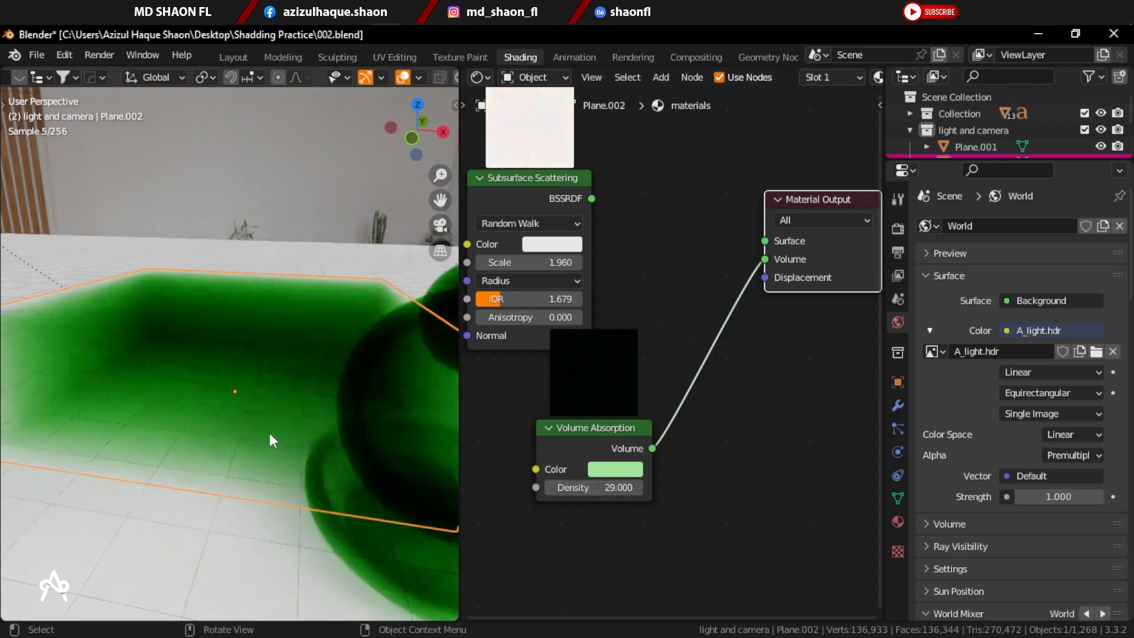
{"action": "scroll", "coordinate": [269, 433], "scroll_direction": "down", "scroll_amount": 5}
{"action": "middle_click_drag", "start_coordinate": [249, 397], "coordinate": [250, 386]}
{"action": "left_click", "coordinate": [261, 229]}
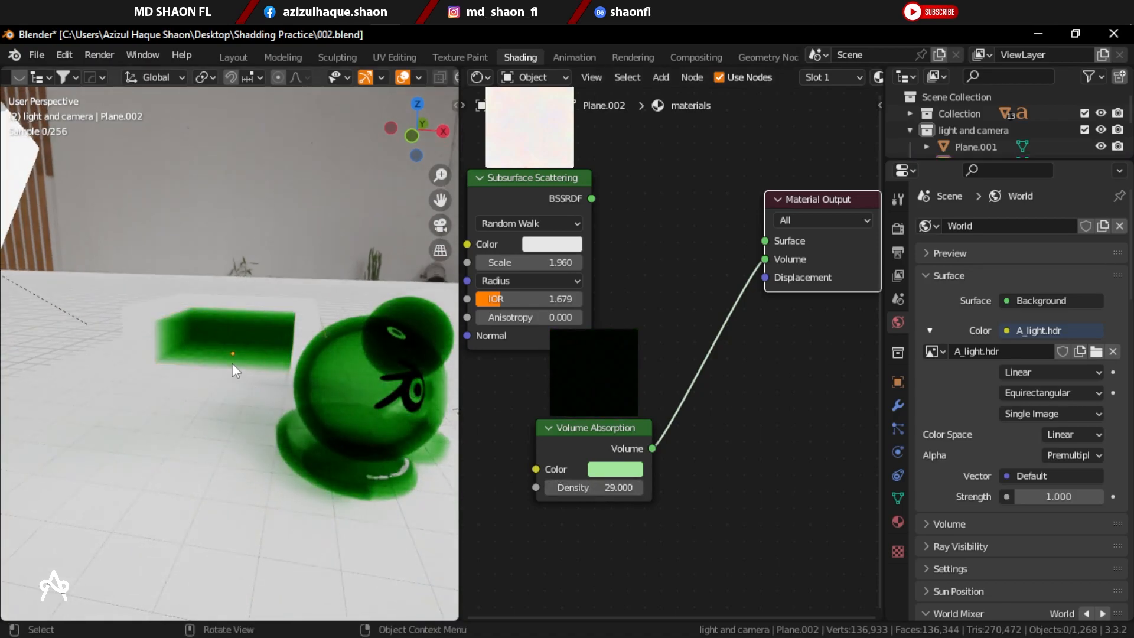
{"action": "scroll", "coordinate": [229, 352], "scroll_direction": "up", "scroll_amount": 2}
{"action": "left_click", "coordinate": [279, 357]}
{"action": "scroll", "coordinate": [276, 366], "scroll_direction": "up", "scroll_amount": 3}
{"action": "middle_click_drag", "start_coordinate": [278, 360], "coordinate": [236, 374]}
Set the Volume Absorption node's Density to 500.
{"action": "double_click", "coordinate": [576, 487]}
{"action": "type", "text": "50"}
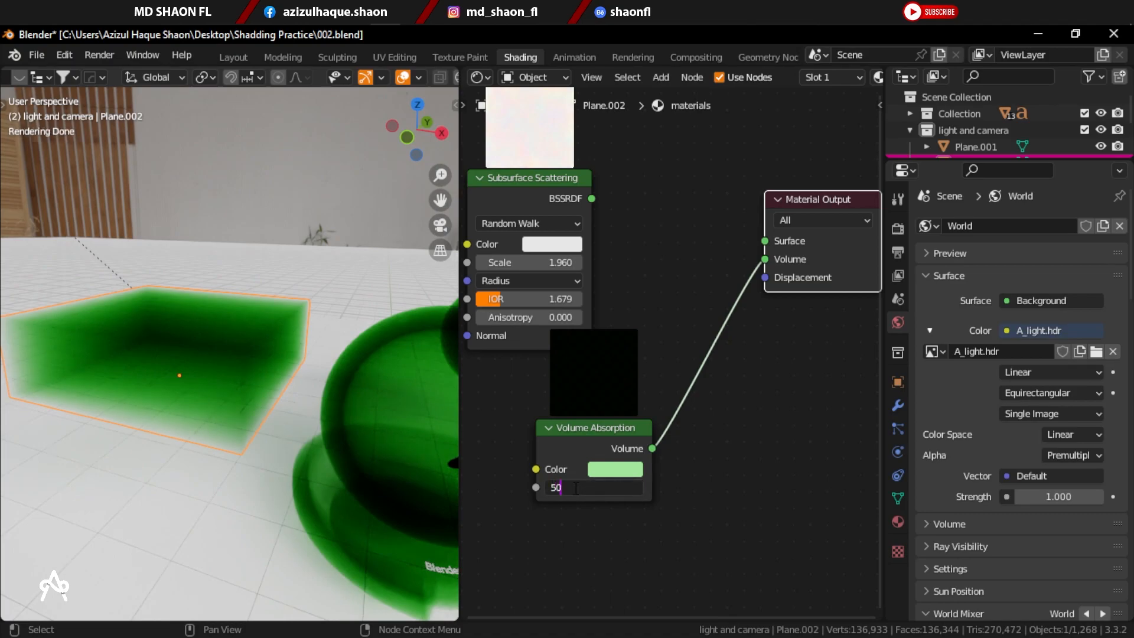
{"action": "type", "text": "0"}
{"action": "key", "text": "Return"}
{"action": "middle_click_drag", "start_coordinate": [133, 426], "coordinate": [145, 392]}
Set the Volume Absorption node's Density to 50.
{"action": "left_click", "coordinate": [602, 488]}
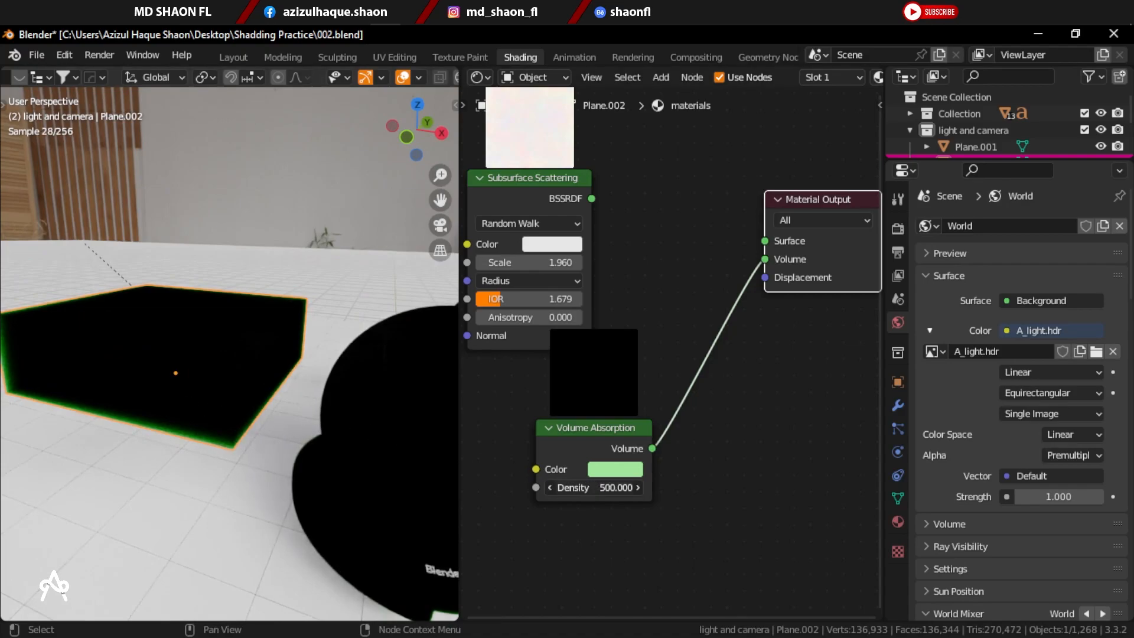
{"action": "type", "text": "2"}
{"action": "type", "text": "0"}
{"action": "key", "text": "Return"}
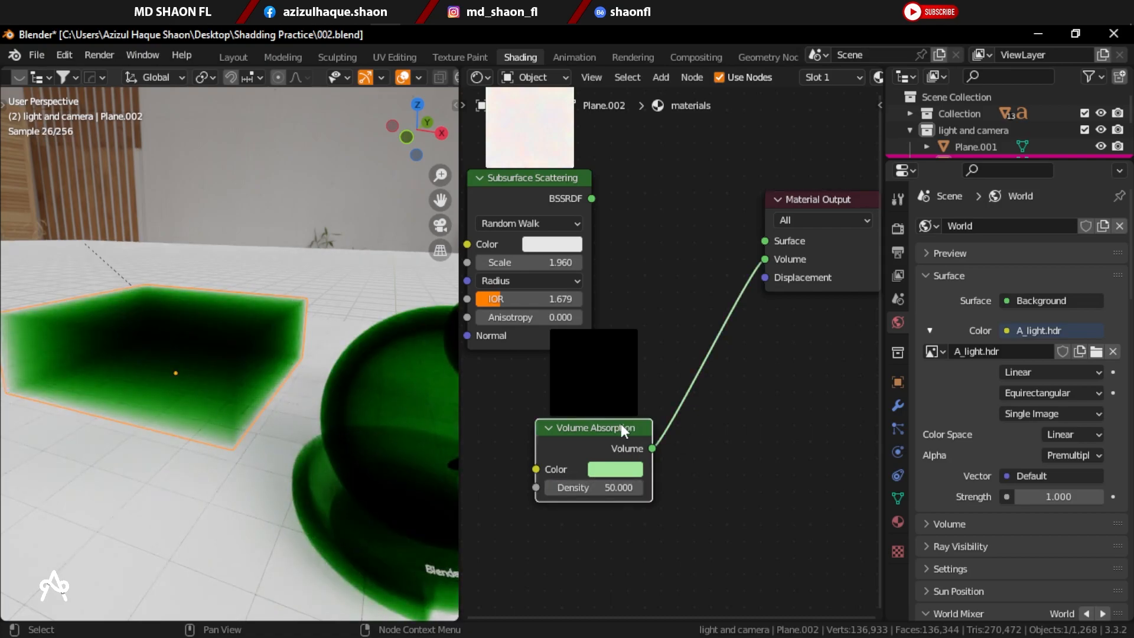
Move the Volume Absorption node below Subsurface Scattering and add a Volume Scatter shader beside it.
{"action": "left_click_drag", "start_coordinate": [625, 428], "coordinate": [572, 447]}
{"action": "key", "text": "shift+a"}
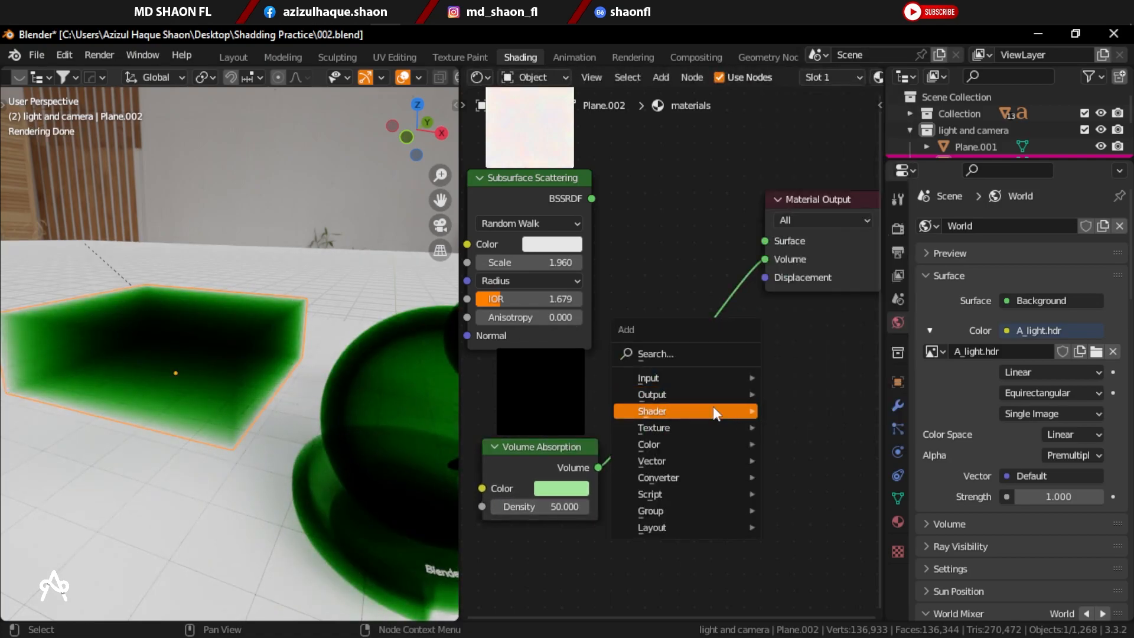
{"action": "mouse_move", "coordinate": [713, 412]}
{"action": "left_click", "coordinate": [818, 408]}
{"action": "left_click", "coordinate": [674, 456]}
{"action": "left_click_drag", "start_coordinate": [732, 460], "coordinate": [708, 468]}
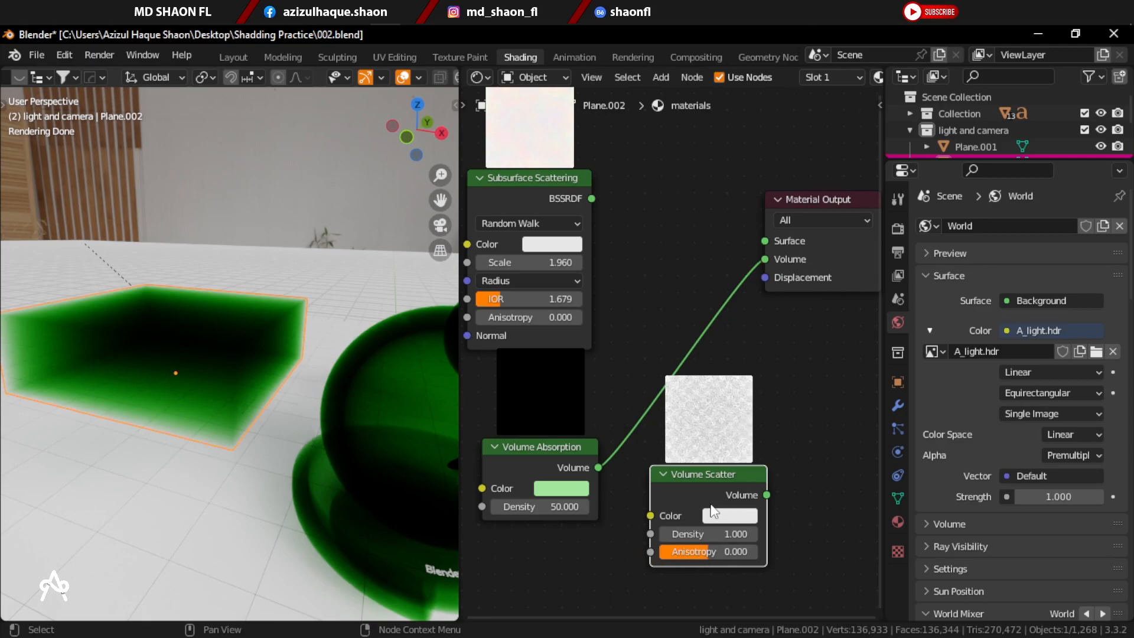
Connect the Volume Scatter node to the Material Output's Volume input and copy the Volume Absorption node's green colour onto it.
{"action": "left_click_drag", "start_coordinate": [704, 483], "coordinate": [764, 259]}
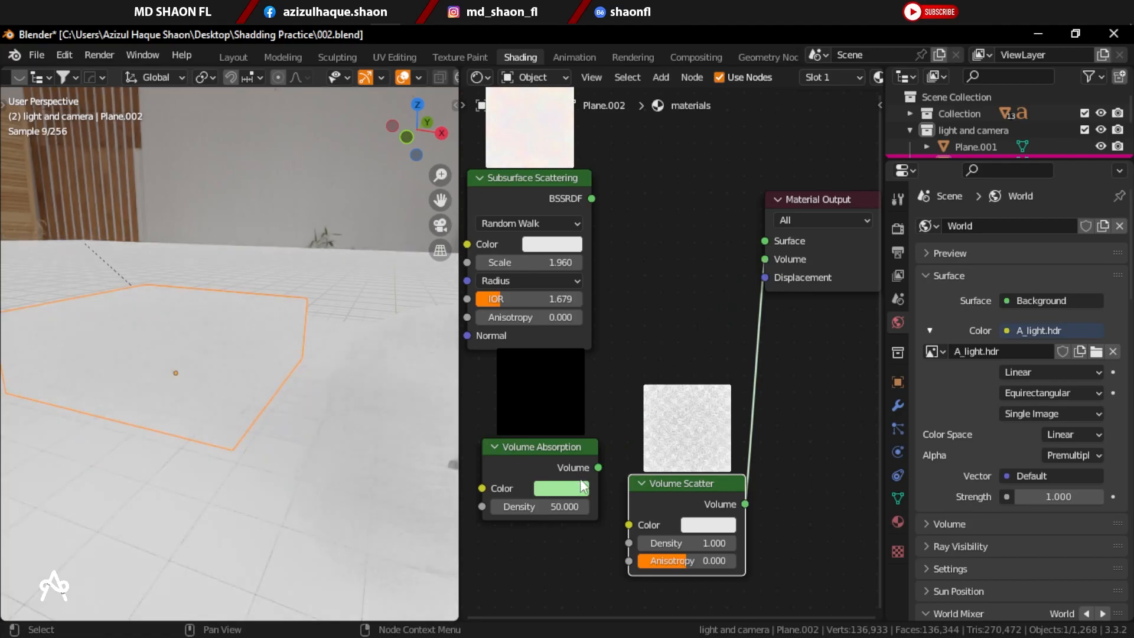
{"action": "left_click_drag", "start_coordinate": [556, 492], "coordinate": [706, 526]}
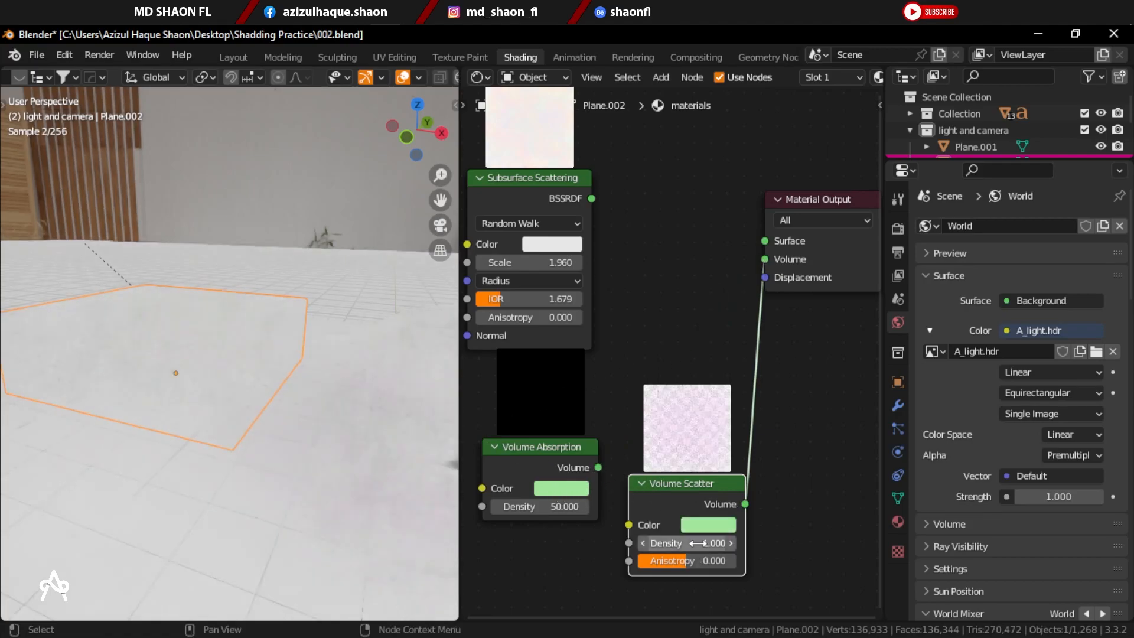
{"action": "middle_click_drag", "start_coordinate": [328, 427], "coordinate": [195, 315]}
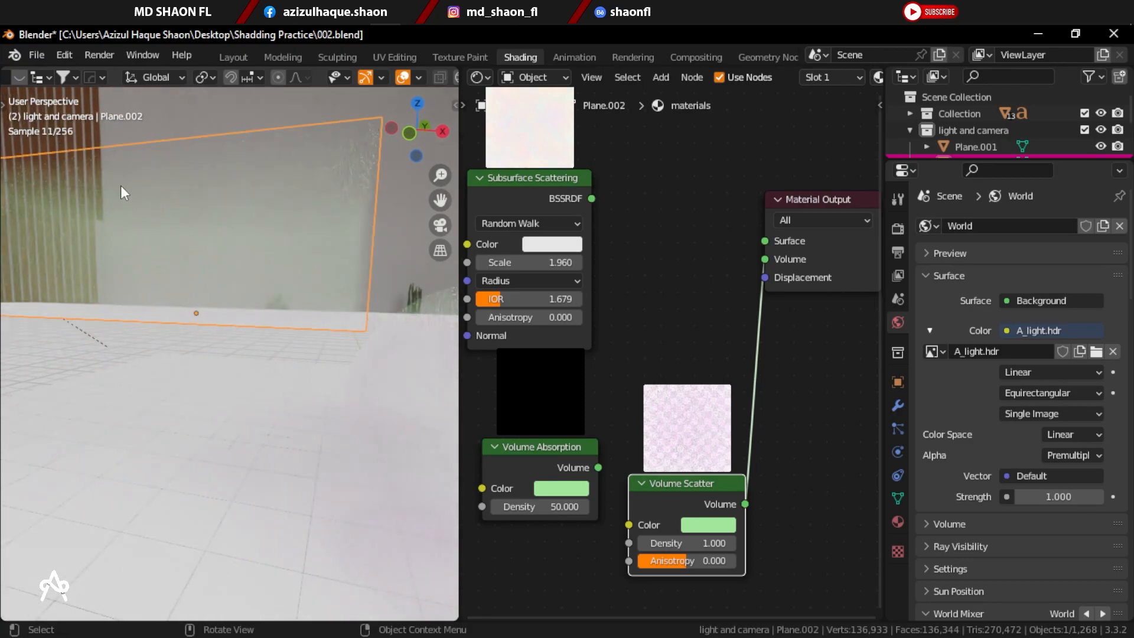
Set the Volume Scatter node's Density to 50.
{"action": "left_click", "coordinate": [519, 507]}
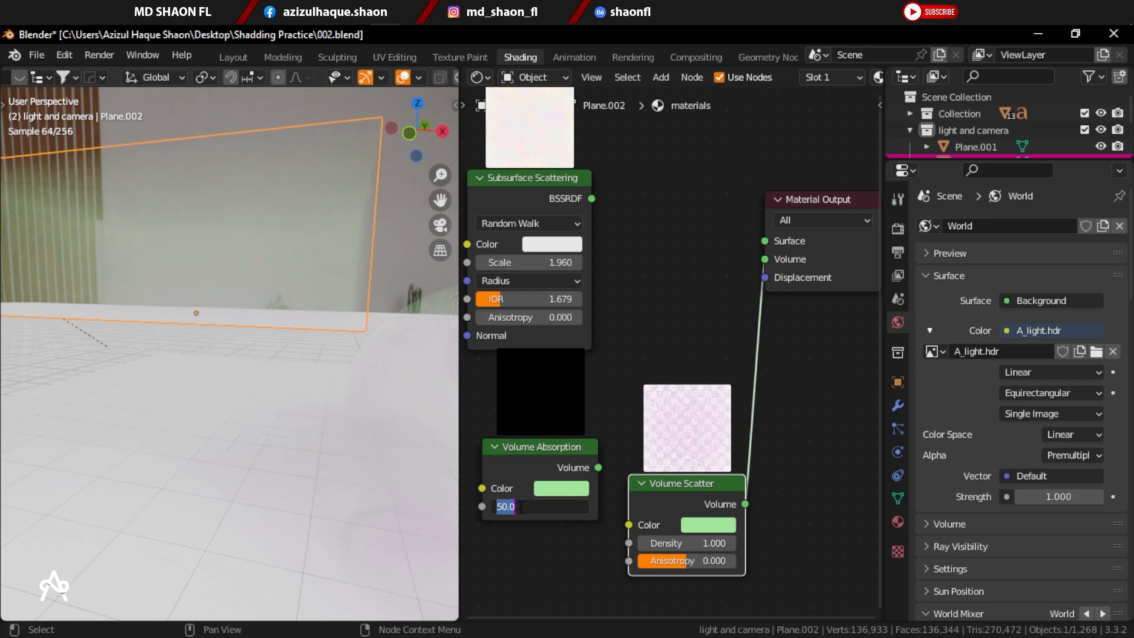
{"action": "key", "text": "Return"}
{"action": "left_click", "coordinate": [683, 542]}
{"action": "type", "text": "50"}
{"action": "key", "text": "Return"}
{"action": "scroll", "coordinate": [374, 421], "scroll_direction": "down", "scroll_amount": 3}
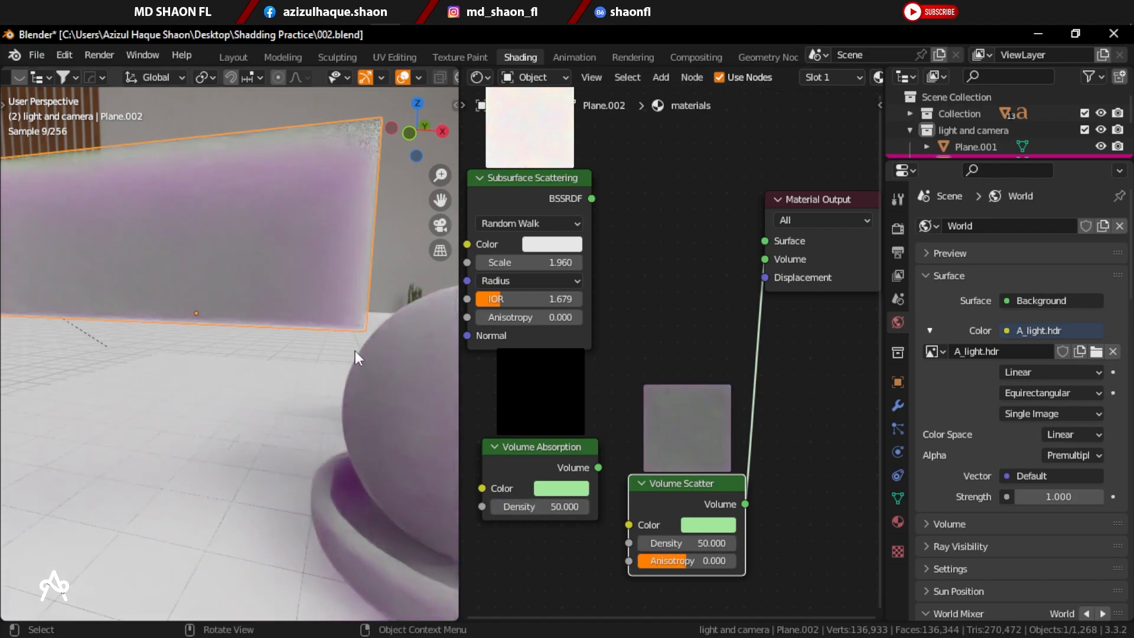
Lower the Volume Scatter node's Anisotropy to -0.233.
{"action": "middle_click_drag", "start_coordinate": [352, 357], "coordinate": [318, 353]}
{"action": "middle_click_drag", "start_coordinate": [247, 338], "coordinate": [260, 335]}
{"action": "mouse_move", "coordinate": [685, 561]}
{"action": "left_mouse_down"}
{"action": "mouse_move", "coordinate": [635, 561]}
{"action": "mouse_move", "coordinate": [675, 561]}
{"action": "left_mouse_up"}
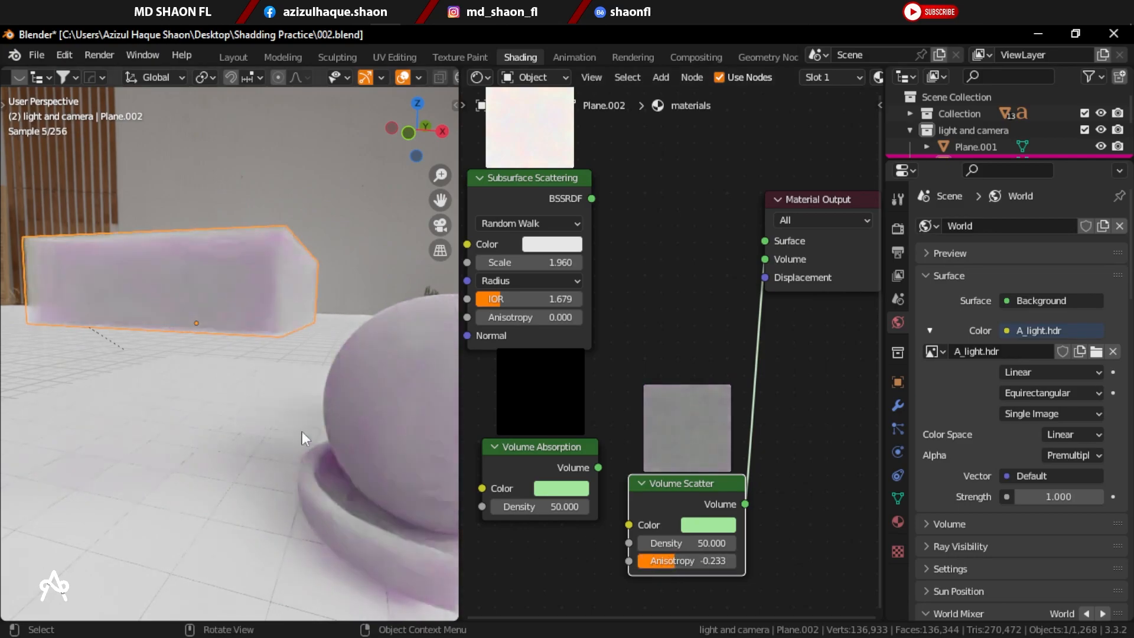
Examine the Volume Scatter effect on the block and on the preview ball's carved details from close up.
{"action": "middle_click_drag", "start_coordinate": [228, 255], "coordinate": [252, 349]}
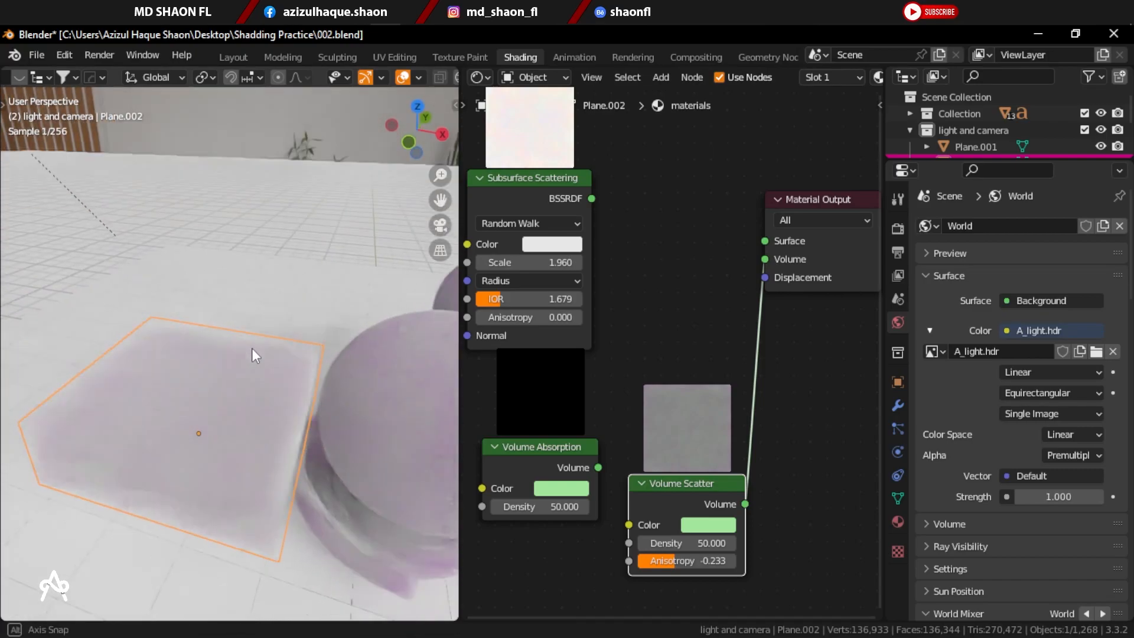
{"action": "middle_click_drag", "start_coordinate": [369, 432], "coordinate": [250, 393], "text": "shift"}
{"action": "scroll", "coordinate": [290, 424], "scroll_direction": "up", "scroll_amount": 3}
{"action": "scroll", "coordinate": [290, 424], "scroll_direction": "up", "scroll_amount": 2}
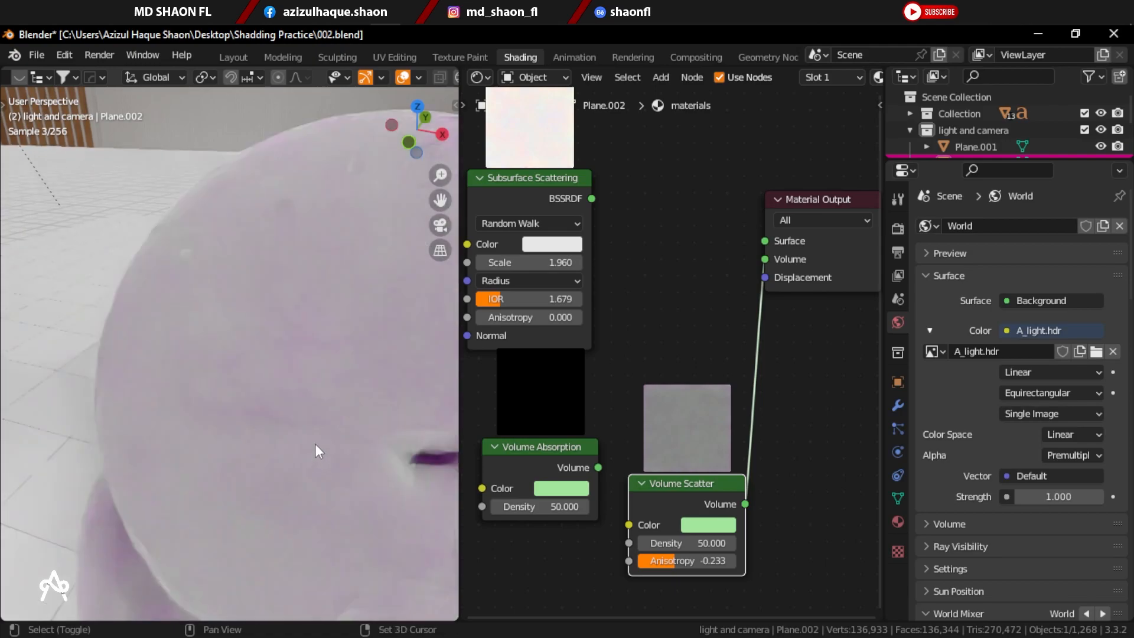
{"action": "middle_click_drag", "start_coordinate": [317, 445], "coordinate": [163, 405], "text": "shift"}
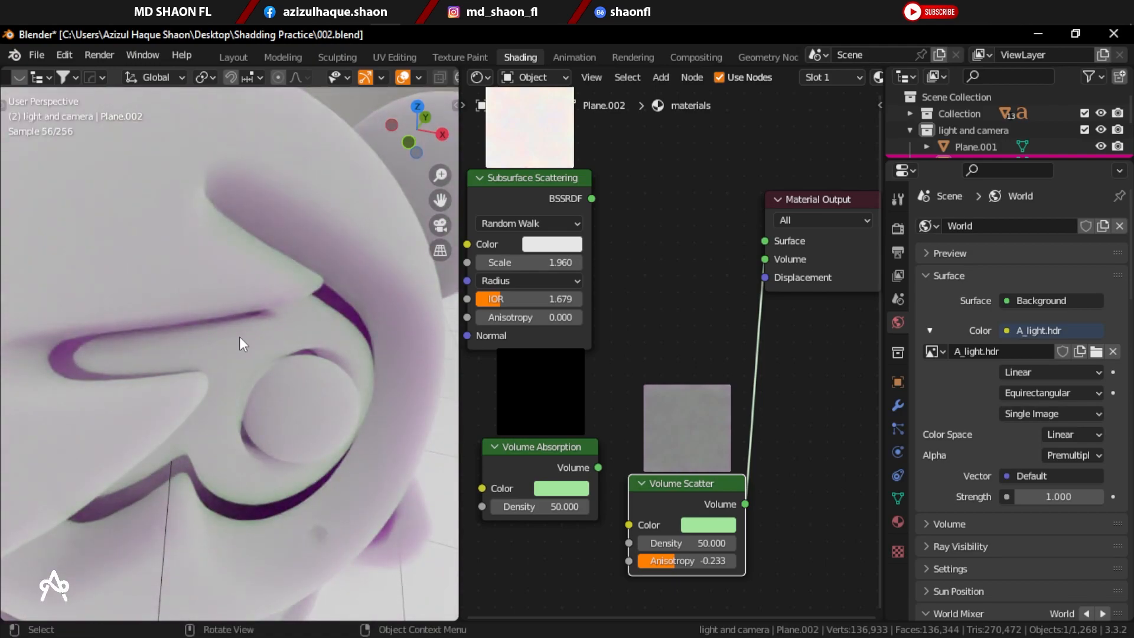
{"action": "scroll", "coordinate": [295, 380], "scroll_direction": "down", "scroll_amount": 3}
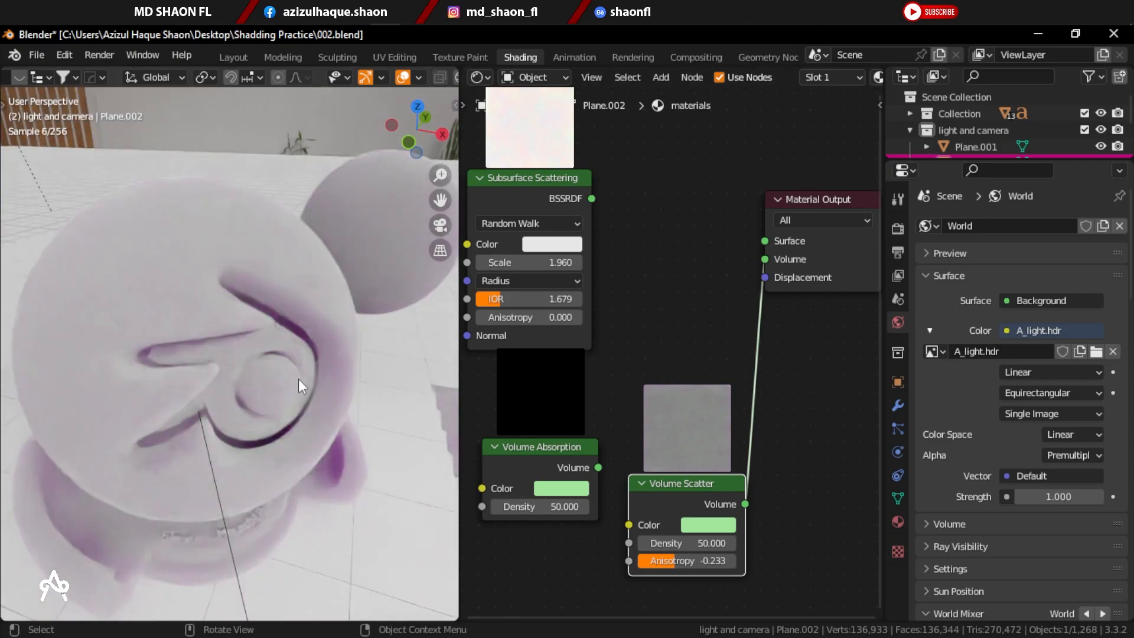
{"action": "scroll", "coordinate": [294, 380], "scroll_direction": "up", "scroll_amount": 3}
Rearrange the nodes so Volume Scatter sits near the Material Output and Volume Absorption sits below Subsurface Scattering.
{"action": "left_click_drag", "start_coordinate": [675, 484], "coordinate": [651, 337]}
{"action": "scroll", "coordinate": [713, 444], "scroll_direction": "down", "scroll_amount": 1}
{"action": "middle_click_drag", "start_coordinate": [714, 444], "coordinate": [738, 492]}
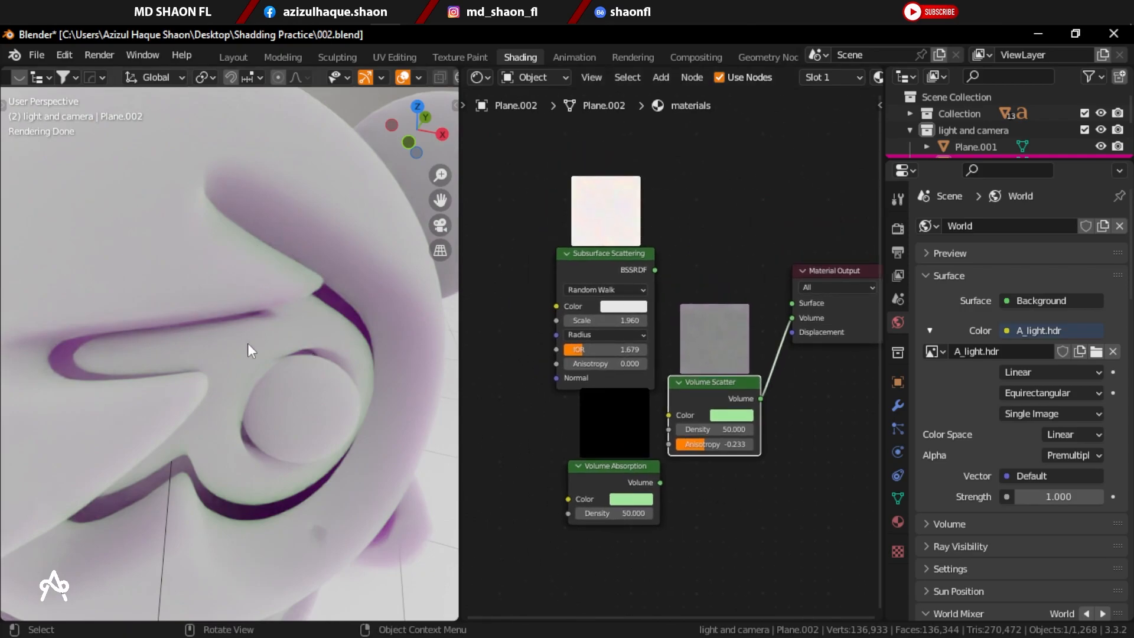
{"action": "scroll", "coordinate": [276, 371], "scroll_direction": "down", "scroll_amount": 2}
{"action": "middle_click_drag", "start_coordinate": [342, 384], "coordinate": [201, 363]}
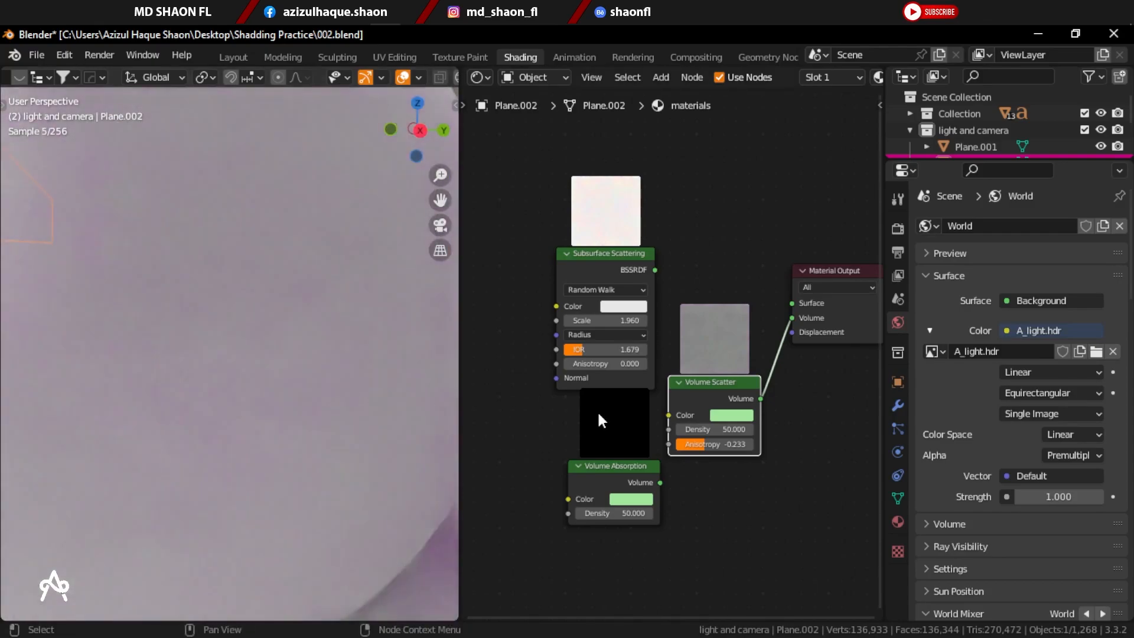
{"action": "left_click_drag", "start_coordinate": [605, 470], "coordinate": [572, 458]}
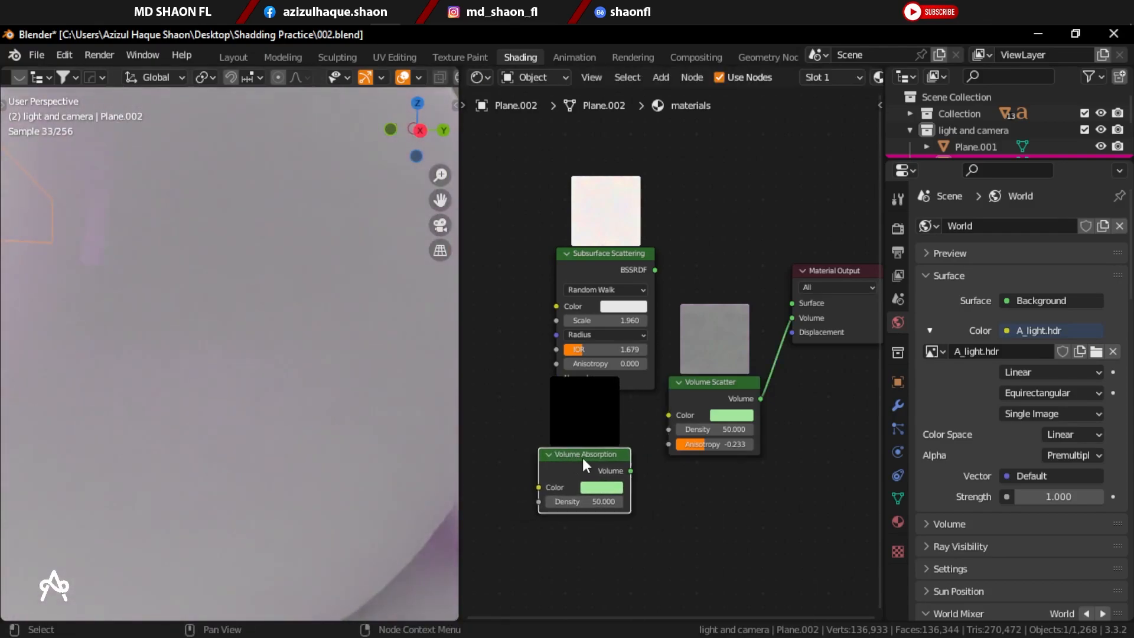
Try feeding the Volume Scatter output into the Material Output's Surface input, check the preview ball, and remove that link.
{"action": "scroll", "coordinate": [290, 352], "scroll_direction": "down", "scroll_amount": 5}
{"action": "middle_click_drag", "start_coordinate": [290, 352], "coordinate": [325, 354]}
{"action": "left_click", "coordinate": [764, 399]}
{"action": "left_click_drag", "start_coordinate": [764, 399], "coordinate": [792, 302]}
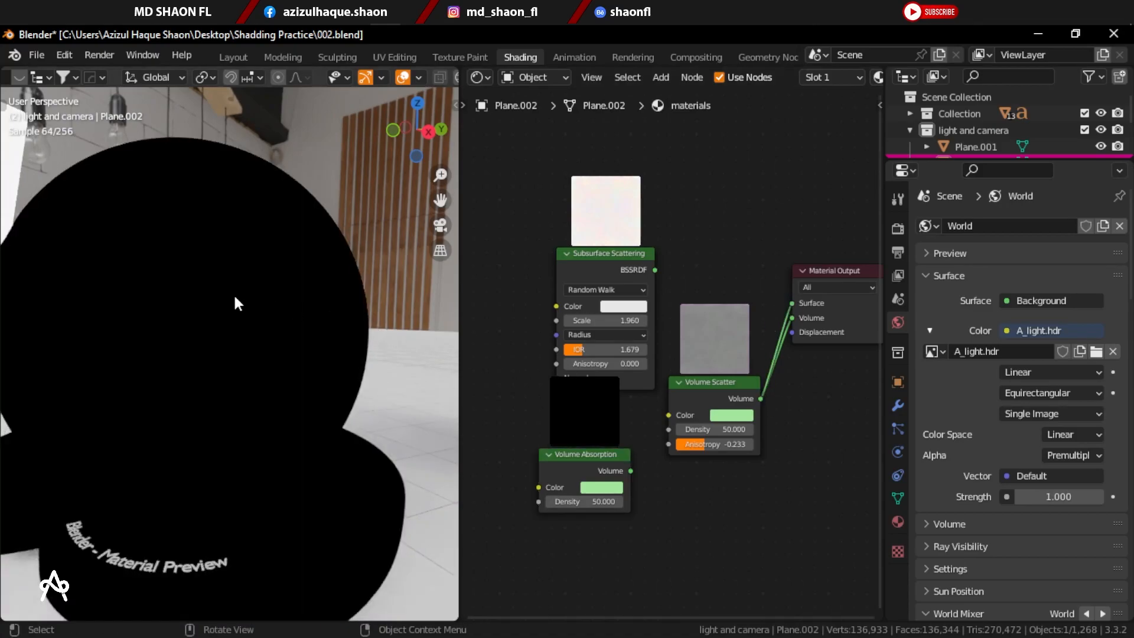
{"action": "mouse_move", "coordinate": [236, 316]}
{"action": "middle_mouse_down"}
{"action": "mouse_move", "coordinate": [298, 323]}
{"action": "mouse_move", "coordinate": [172, 323]}
{"action": "mouse_move", "coordinate": [241, 322]}
{"action": "middle_mouse_up"}
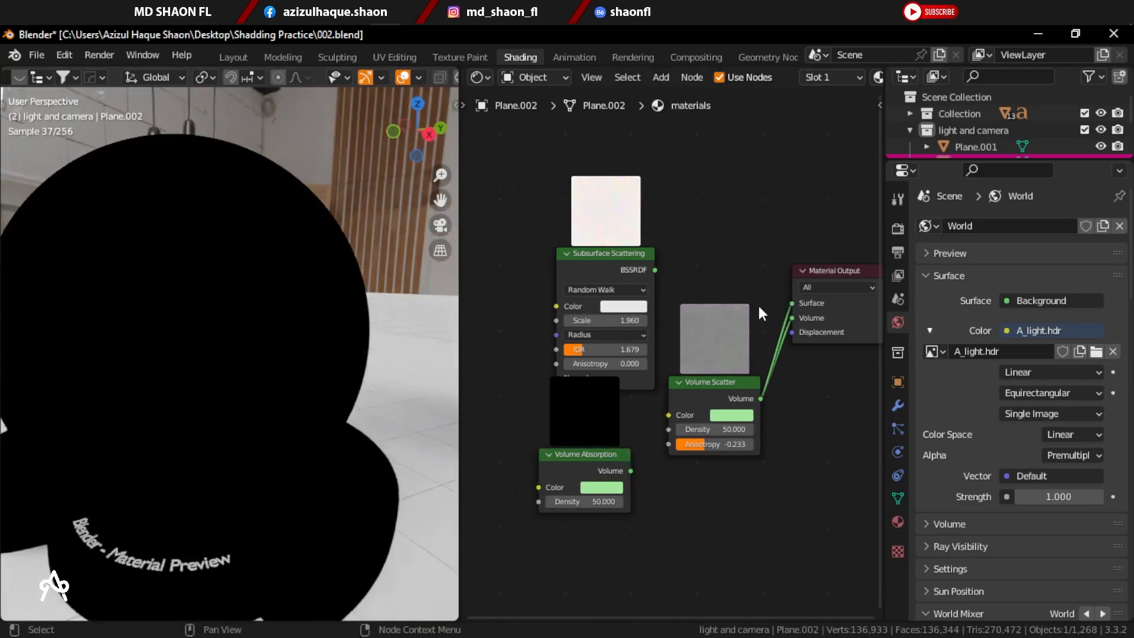
{"action": "left_click_drag", "start_coordinate": [792, 303], "coordinate": [746, 304]}
Connect the Subsurface Scattering node's BSSRDF output to the Material Output's Surface input and inspect the preview ball.
{"action": "left_click", "coordinate": [651, 267]}
{"action": "left_click_drag", "start_coordinate": [655, 269], "coordinate": [791, 303]}
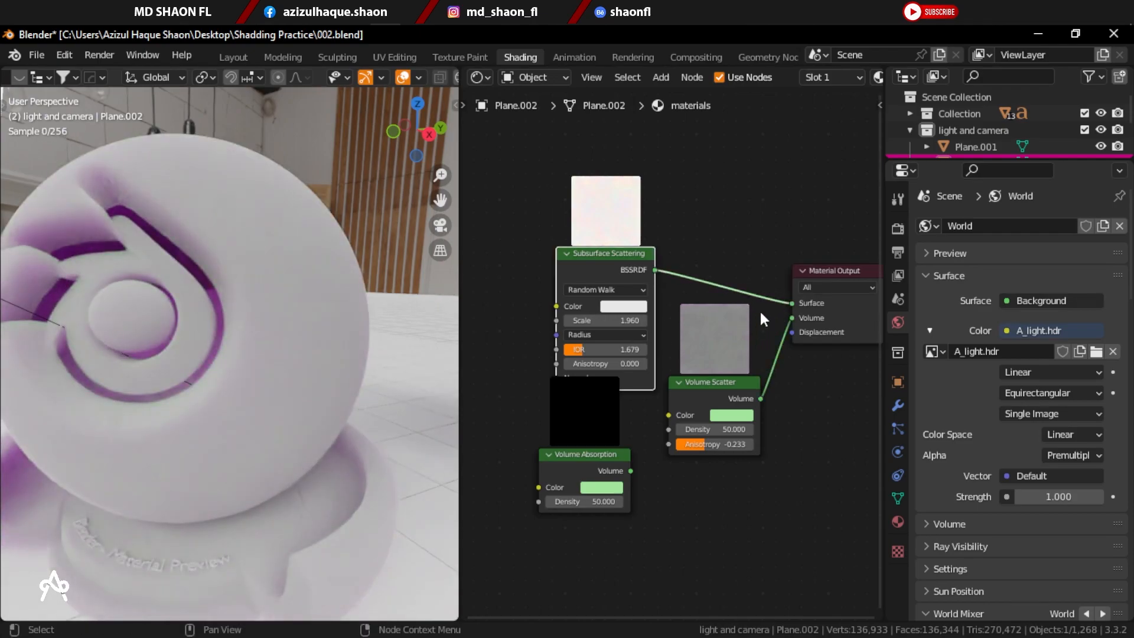
{"action": "middle_click_drag", "start_coordinate": [194, 293], "coordinate": [243, 370]}
{"action": "scroll", "coordinate": [243, 370], "scroll_direction": "up", "scroll_amount": 5}
Disconnect Volume Scatter from the Material Output's Volume input and inspect the preview ball's details.
{"action": "left_click_drag", "start_coordinate": [795, 321], "coordinate": [792, 315]}
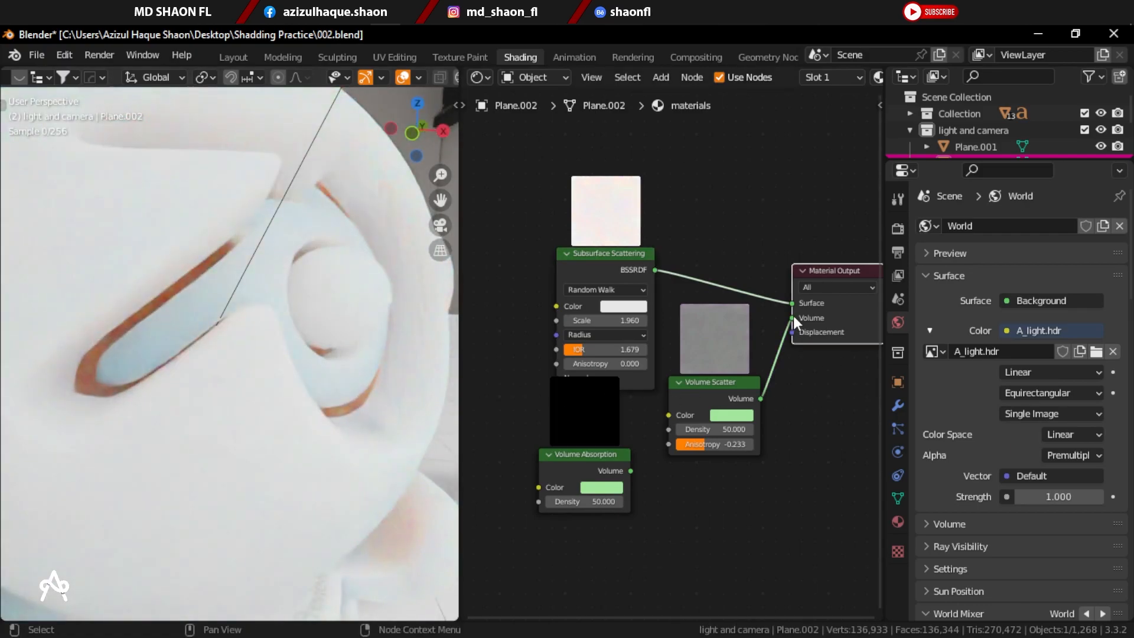
{"action": "middle_click_drag", "start_coordinate": [284, 303], "coordinate": [266, 335]}
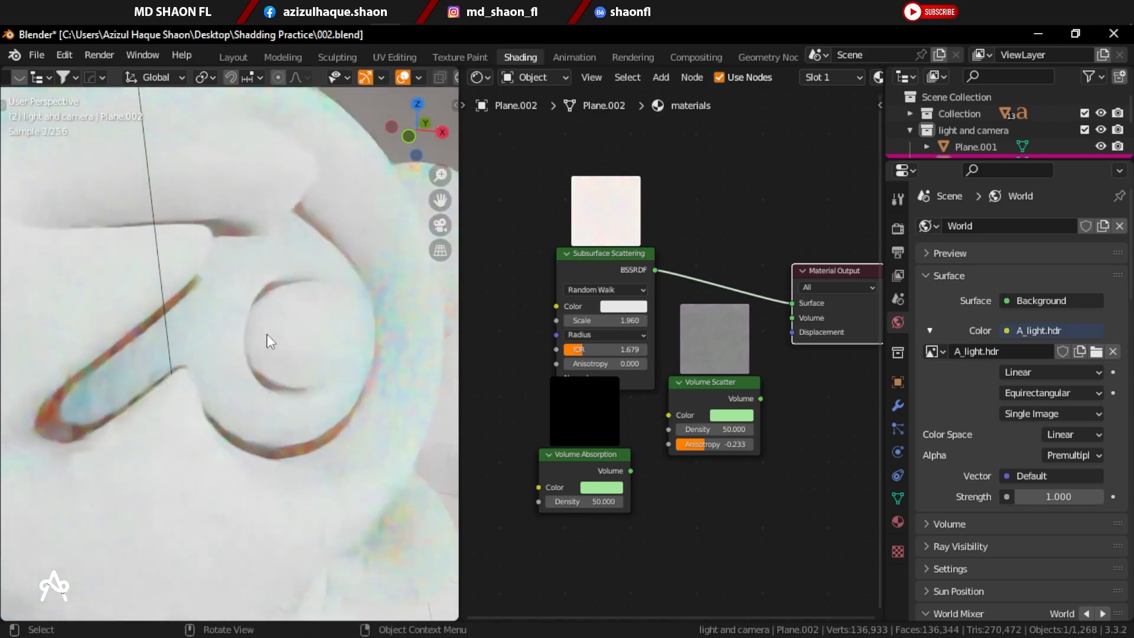
{"action": "scroll", "coordinate": [267, 334], "scroll_direction": "up", "scroll_amount": 3}
{"action": "scroll", "coordinate": [269, 341], "scroll_direction": "down", "scroll_amount": 3}
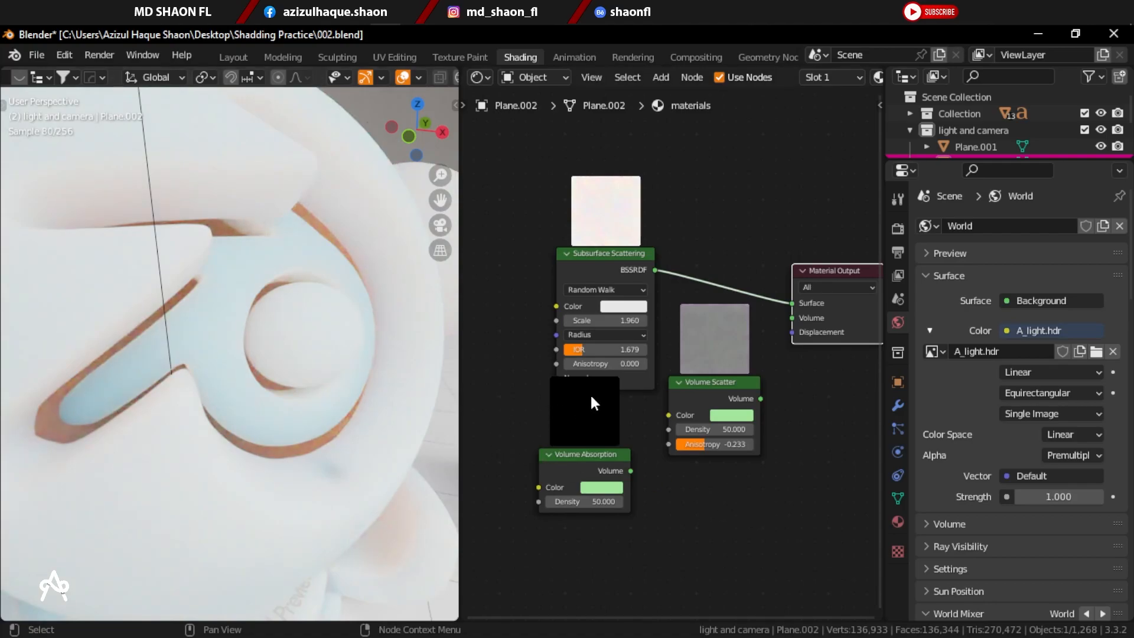
Check the shader list in the sticky note, add a Principled BSDF node and place it beside Subsurface Scattering.
{"action": "left_click", "coordinate": [293, 13]}
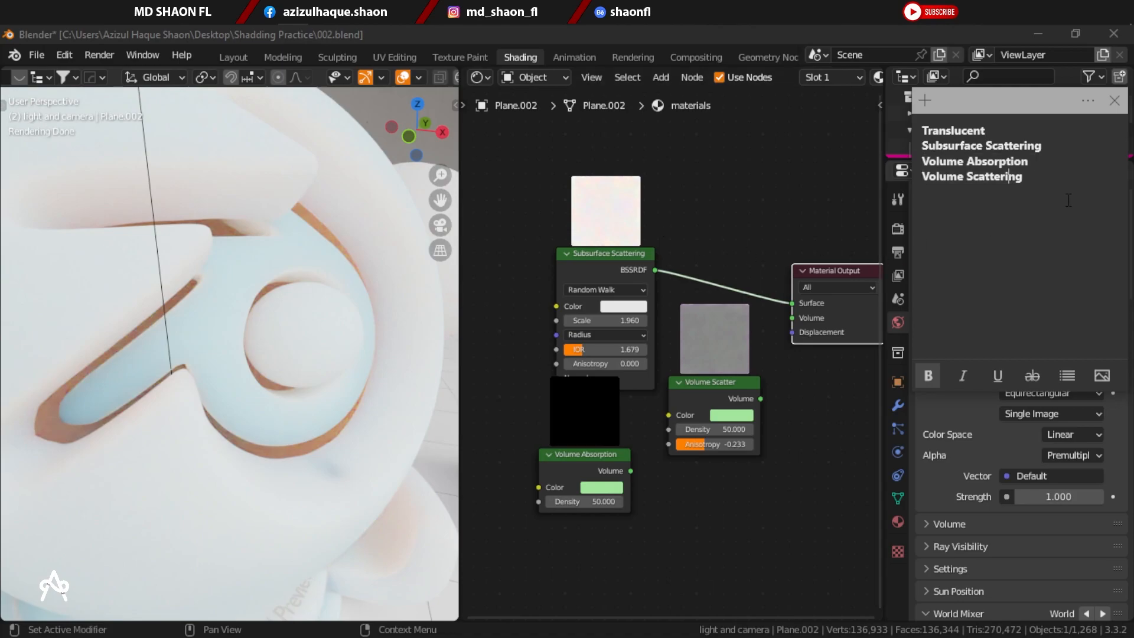
{"action": "key", "text": "ctrl+a"}
{"action": "left_click", "coordinate": [689, 188]}
{"action": "key", "text": "shift+a"}
{"action": "mouse_move", "coordinate": [690, 185]}
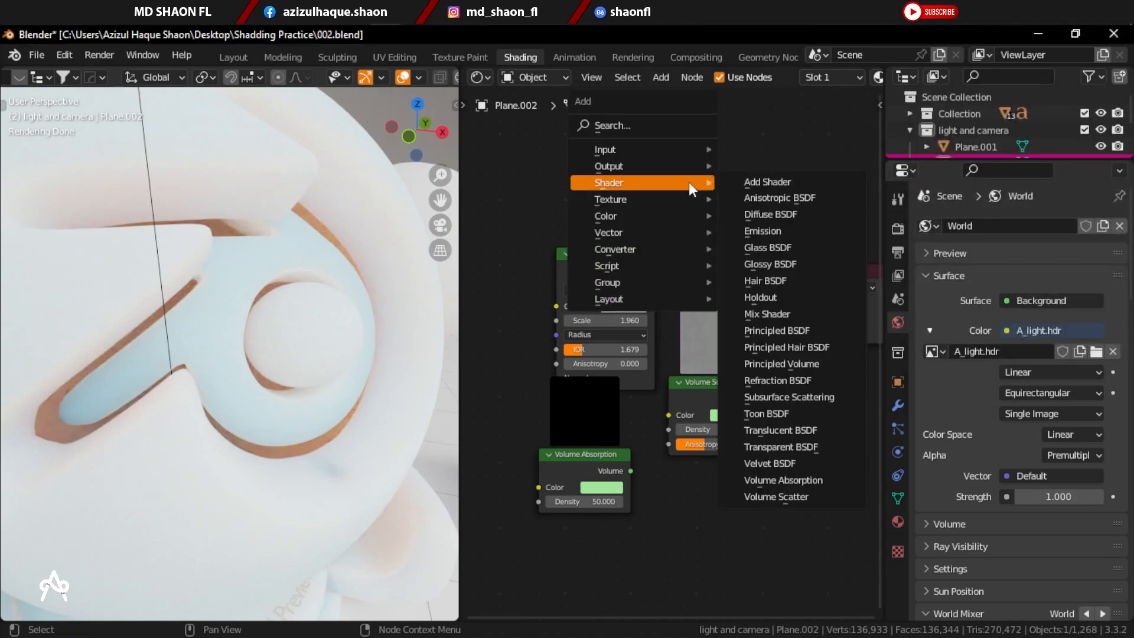
{"action": "left_click", "coordinate": [794, 332]}
{"action": "left_click", "coordinate": [459, 215]}
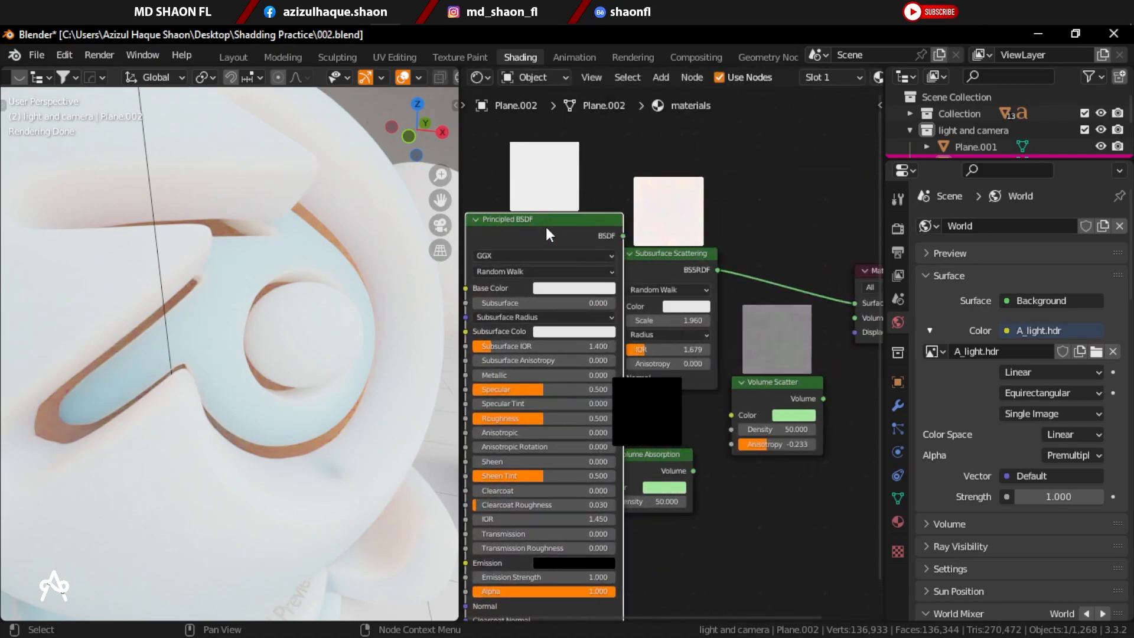
{"action": "middle_click_drag", "start_coordinate": [584, 254], "coordinate": [672, 273]}
{"action": "left_click_drag", "start_coordinate": [644, 235], "coordinate": [591, 197]}
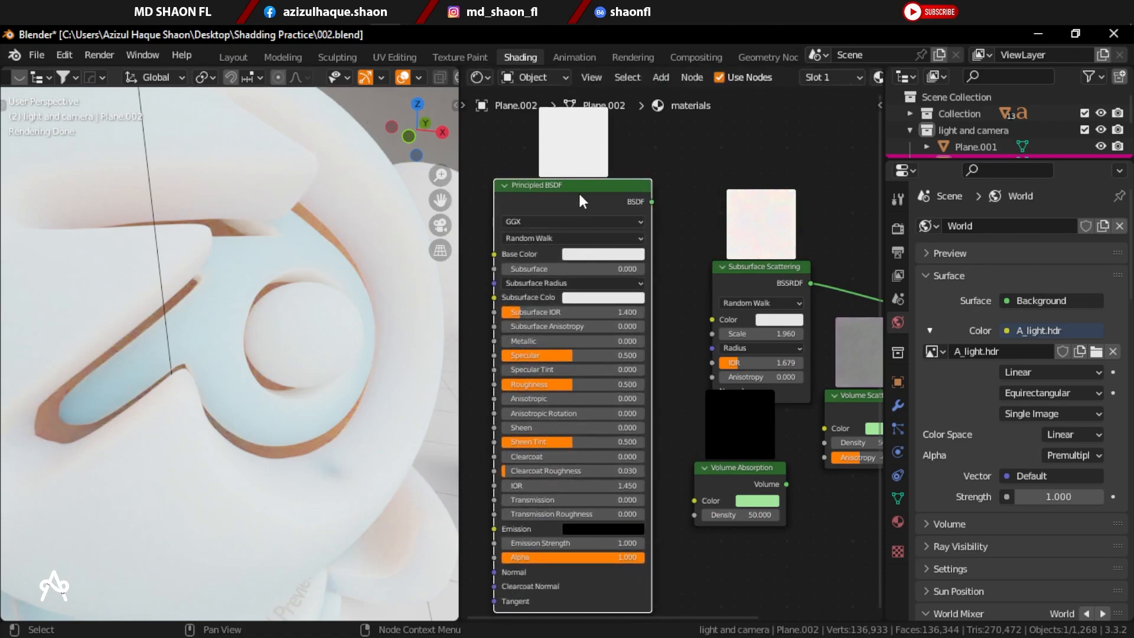
Examine the Principled BSDF node's parameters alongside the separate shader nodes.
{"action": "middle_click_drag", "start_coordinate": [656, 252], "coordinate": [606, 246]}
{"action": "middle_click_drag", "start_coordinate": [731, 274], "coordinate": [783, 256]}
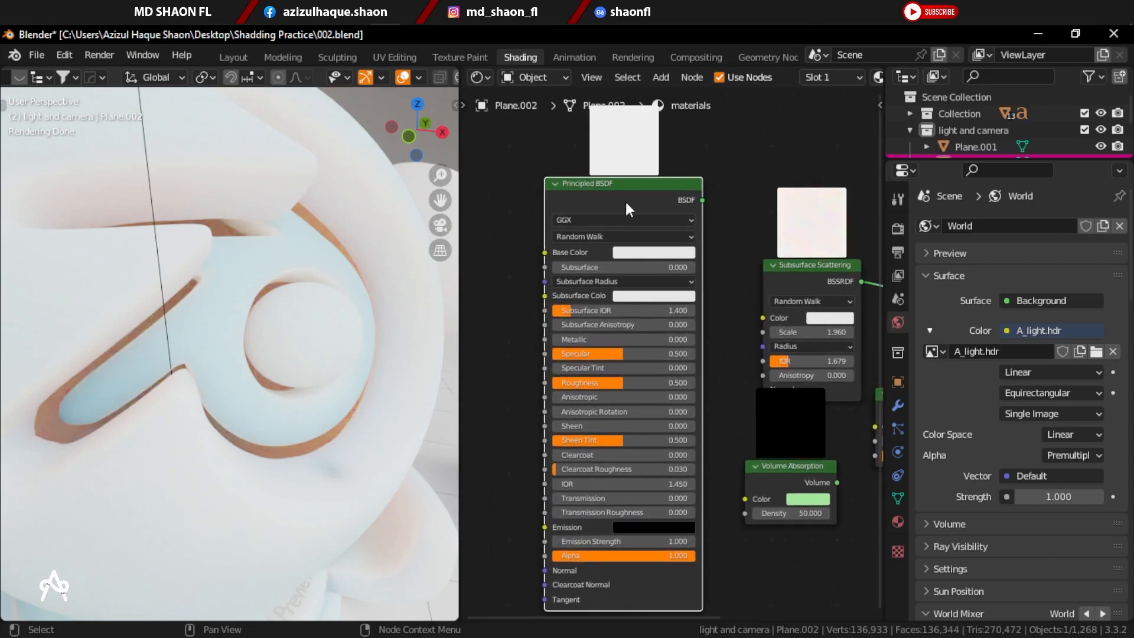
{"action": "middle_click_drag", "start_coordinate": [556, 277], "coordinate": [602, 264]}
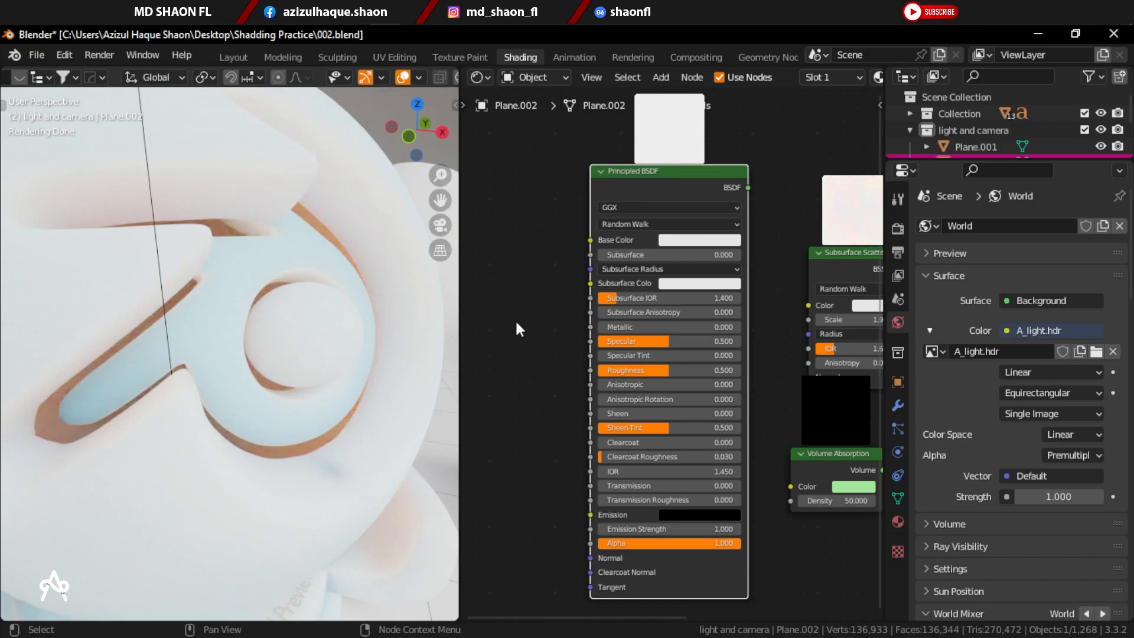
{"action": "middle_click_drag", "start_coordinate": [669, 271], "coordinate": [528, 297]}
{"action": "scroll", "coordinate": [586, 292], "scroll_direction": "down", "scroll_amount": 3}
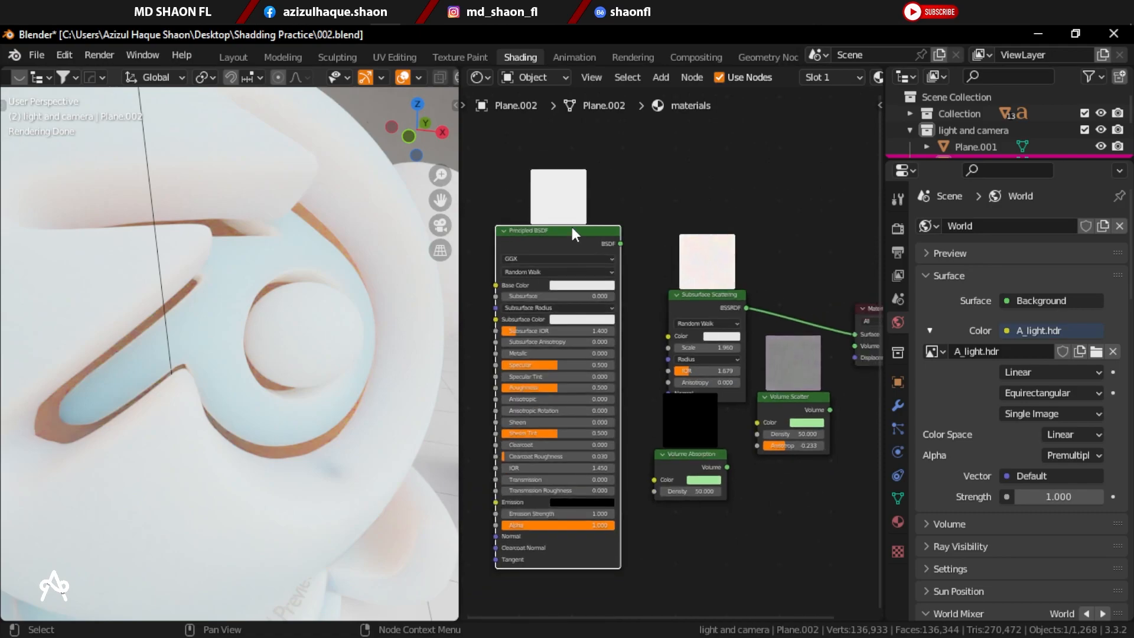
{"action": "scroll", "coordinate": [538, 243], "scroll_direction": "down", "scroll_amount": 2}
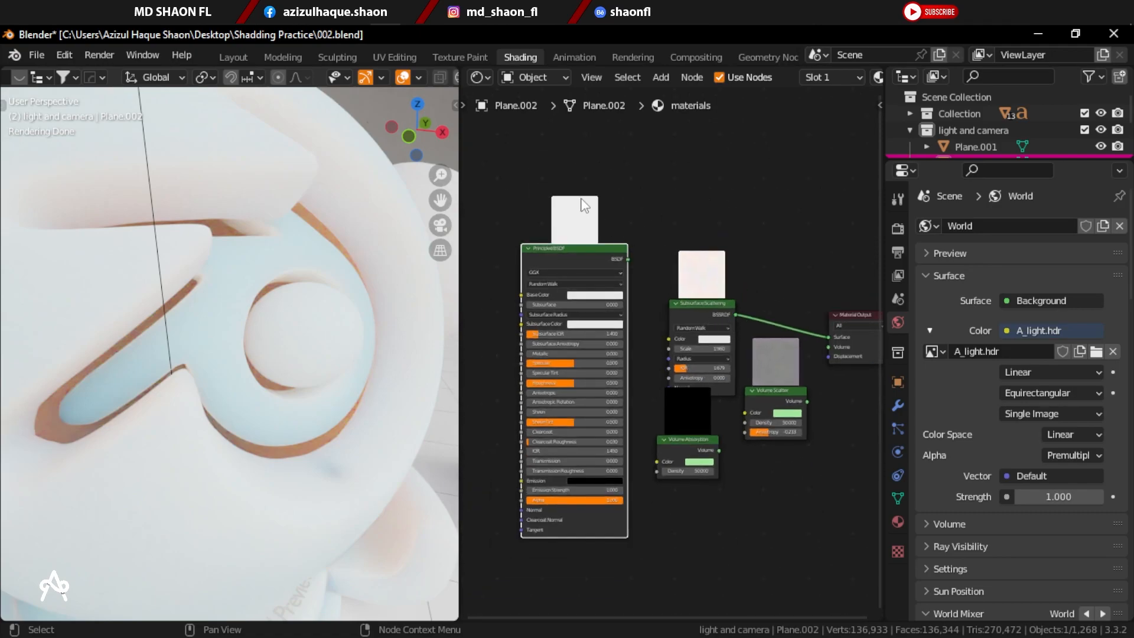
{"action": "left_click_drag", "start_coordinate": [526, 184], "coordinate": [650, 479]}
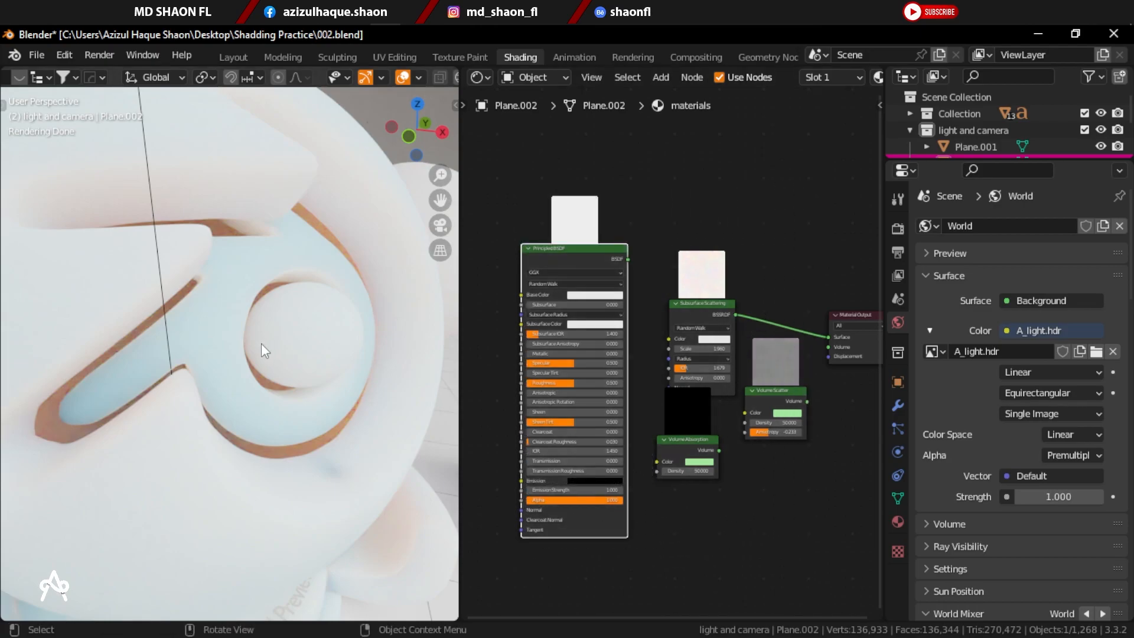